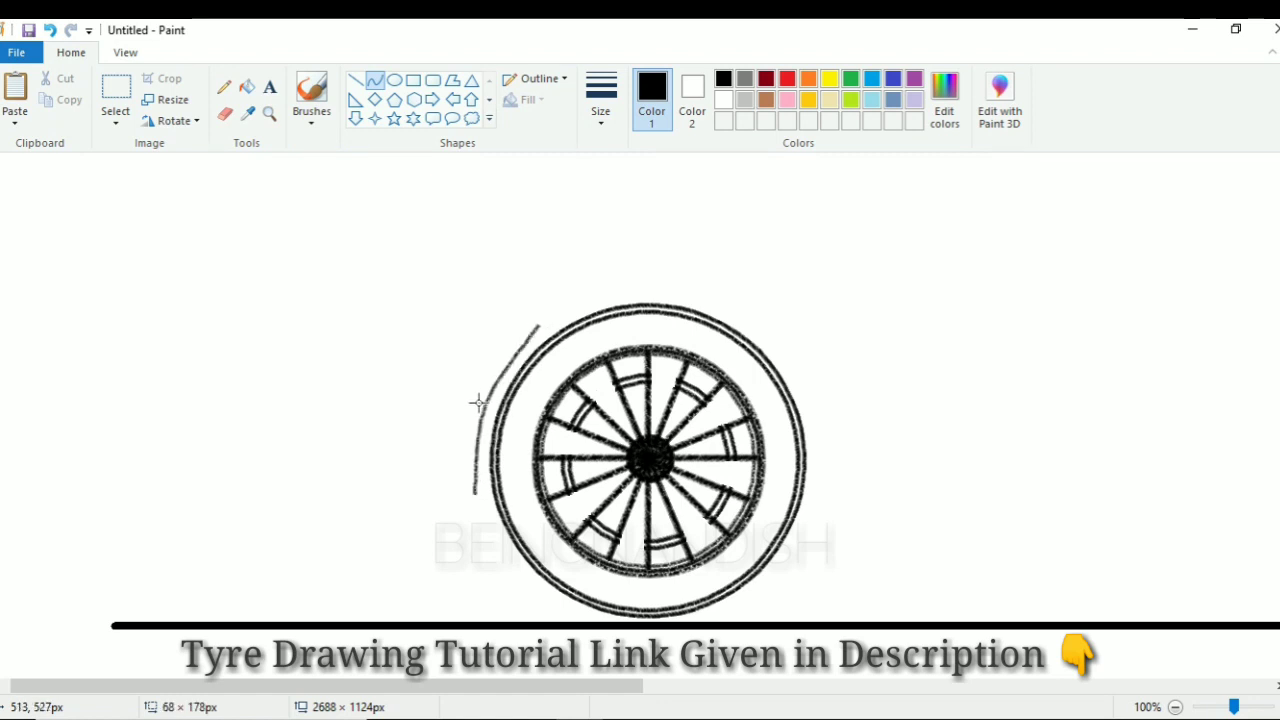
Draw the inner wheel arch around the upper half of the tyre as joined curves, reaching down on both sides
{"action": "left_click_drag", "start_coordinate": [601, 304], "coordinate": [607, 290]}
{"action": "left_click", "coordinate": [535, 302]}
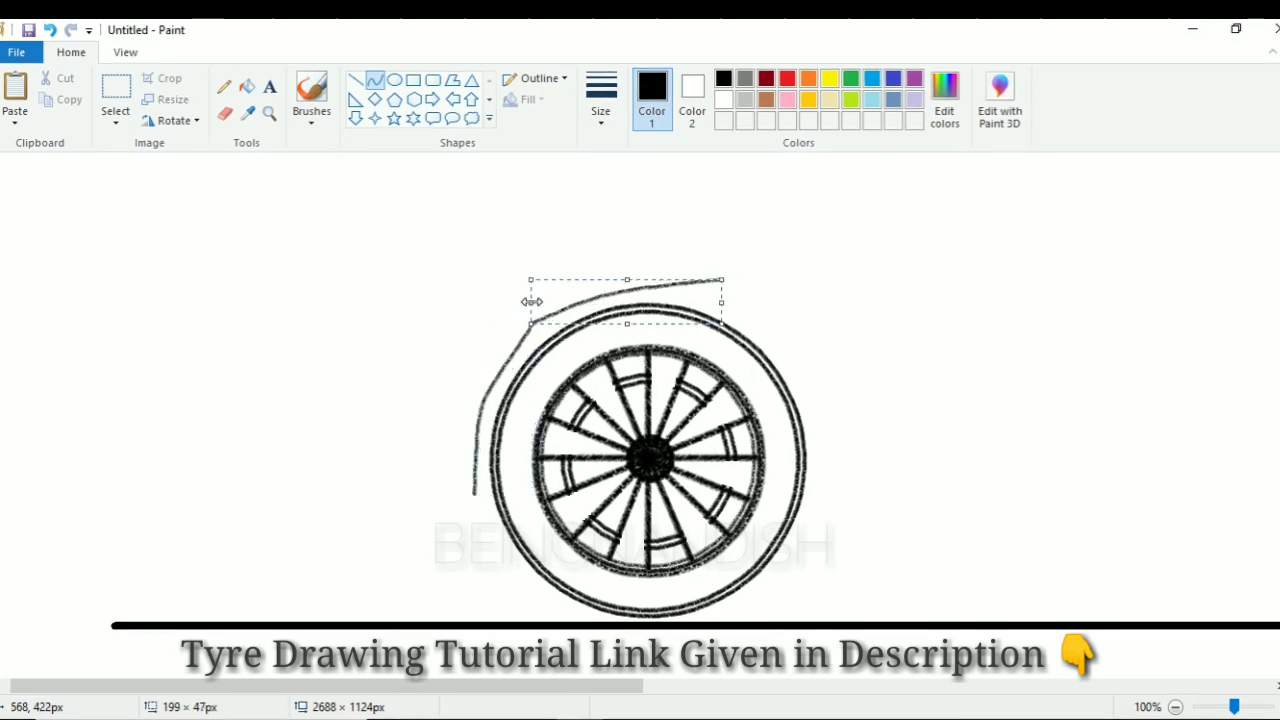
{"action": "left_click", "coordinate": [734, 302]}
{"action": "left_click", "coordinate": [225, 114]}
{"action": "mouse_move", "coordinate": [722, 279]}
{"action": "left_mouse_down"}
{"action": "mouse_move", "coordinate": [698, 281]}
{"action": "mouse_move", "coordinate": [815, 403]}
{"action": "mouse_move", "coordinate": [809, 360]}
{"action": "mouse_move", "coordinate": [822, 503]}
{"action": "left_mouse_up"}
{"action": "left_click", "coordinate": [374, 80]}
{"action": "left_click", "coordinate": [809, 356]}
{"action": "left_click", "coordinate": [820, 400]}
{"action": "left_click_drag", "start_coordinate": [822, 447], "coordinate": [828, 495]}
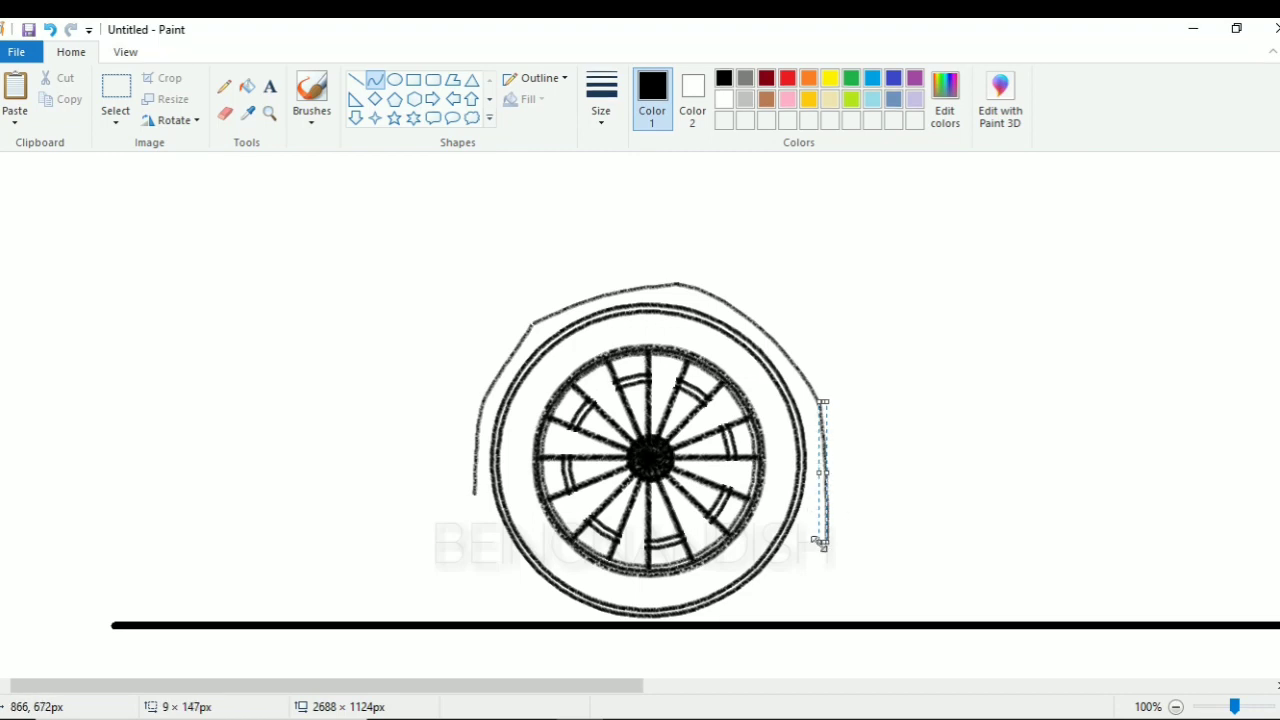
{"action": "left_click", "coordinate": [887, 455]}
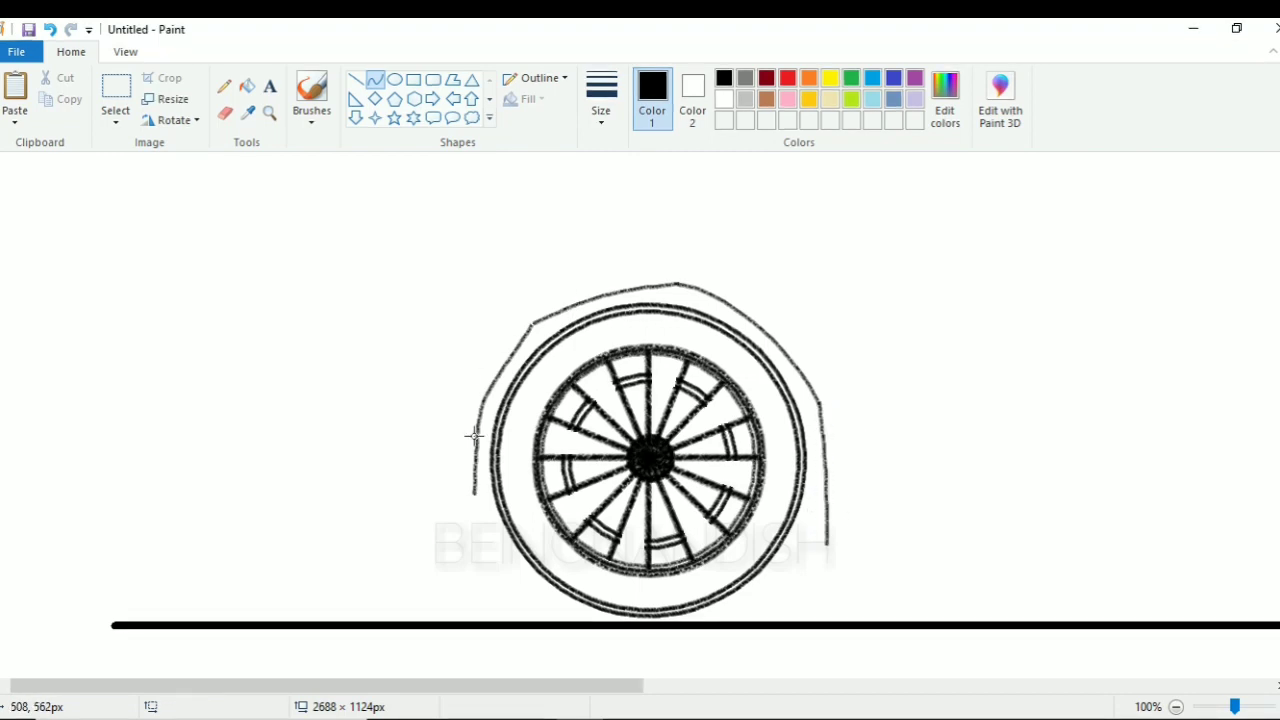
Draw a second arch of curves just outside the inner wheel arch, over the top of the tyre
{"action": "mouse_move", "coordinate": [462, 414]}
{"action": "left_mouse_down"}
{"action": "mouse_move", "coordinate": [518, 318]}
{"action": "mouse_move", "coordinate": [457, 366]}
{"action": "mouse_move", "coordinate": [489, 316]}
{"action": "mouse_move", "coordinate": [491, 410]}
{"action": "mouse_move", "coordinate": [508, 315]}
{"action": "mouse_move", "coordinate": [675, 267]}
{"action": "left_mouse_up"}
{"action": "left_click", "coordinate": [526, 266]}
{"action": "mouse_move", "coordinate": [594, 287]}
{"action": "left_mouse_down"}
{"action": "mouse_move", "coordinate": [583, 280]}
{"action": "mouse_move", "coordinate": [620, 270]}
{"action": "mouse_move", "coordinate": [835, 394]}
{"action": "left_mouse_up"}
{"action": "left_click_drag", "start_coordinate": [796, 337], "coordinate": [801, 311]}
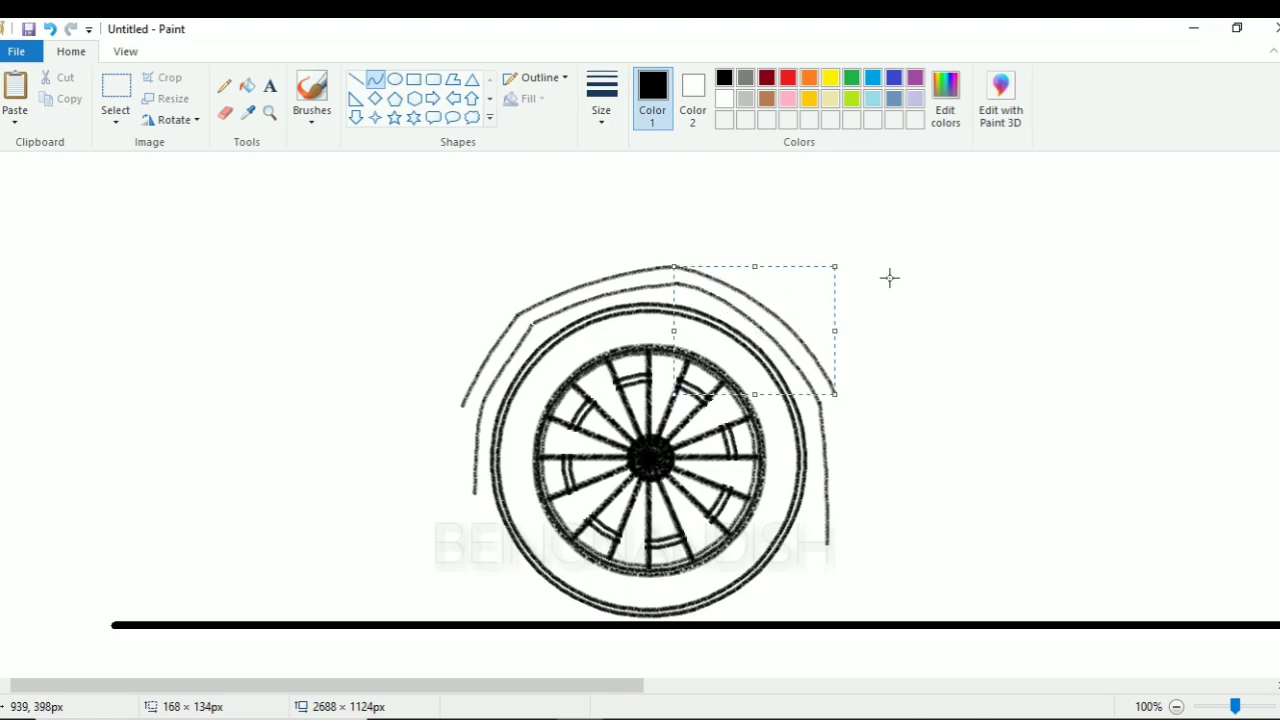
{"action": "left_click", "coordinate": [889, 278]}
Close the outer arch's lower ends onto the inner arch with curves and link the inner arch to the tyre with short straight lines
{"action": "left_click_drag", "start_coordinate": [835, 393], "coordinate": [843, 429]}
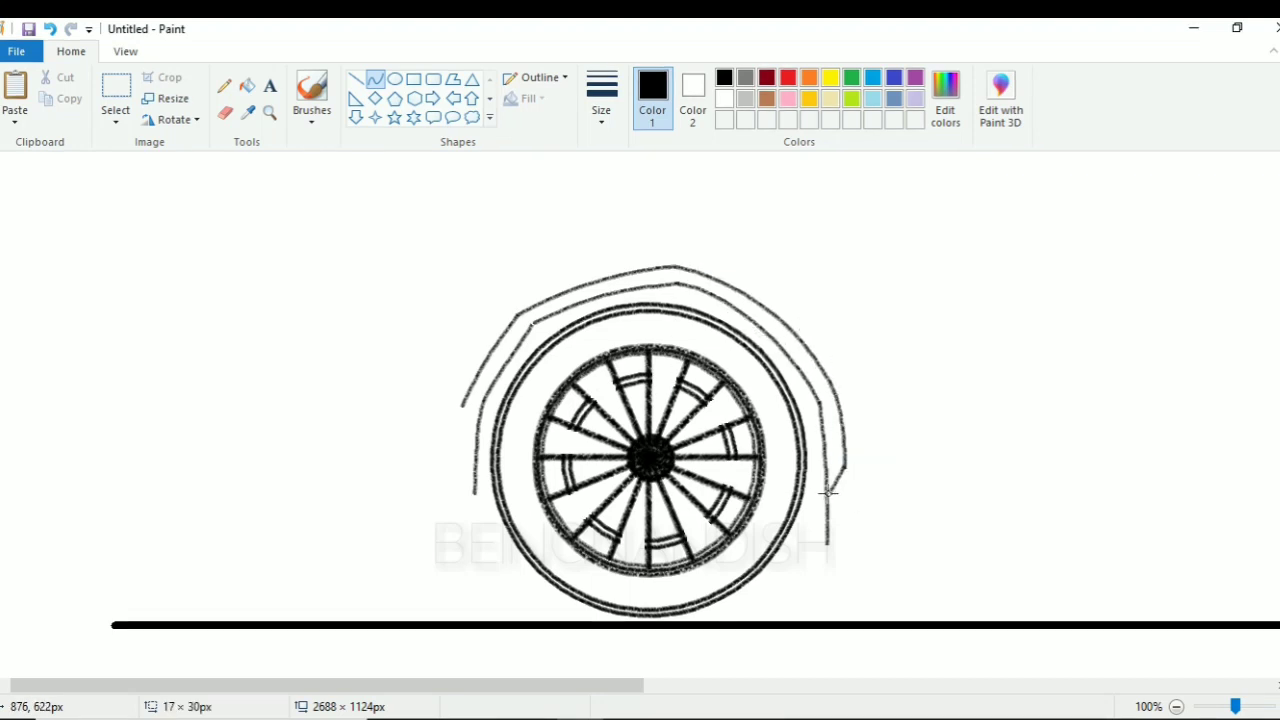
{"action": "left_click_drag", "start_coordinate": [458, 441], "coordinate": [451, 423]}
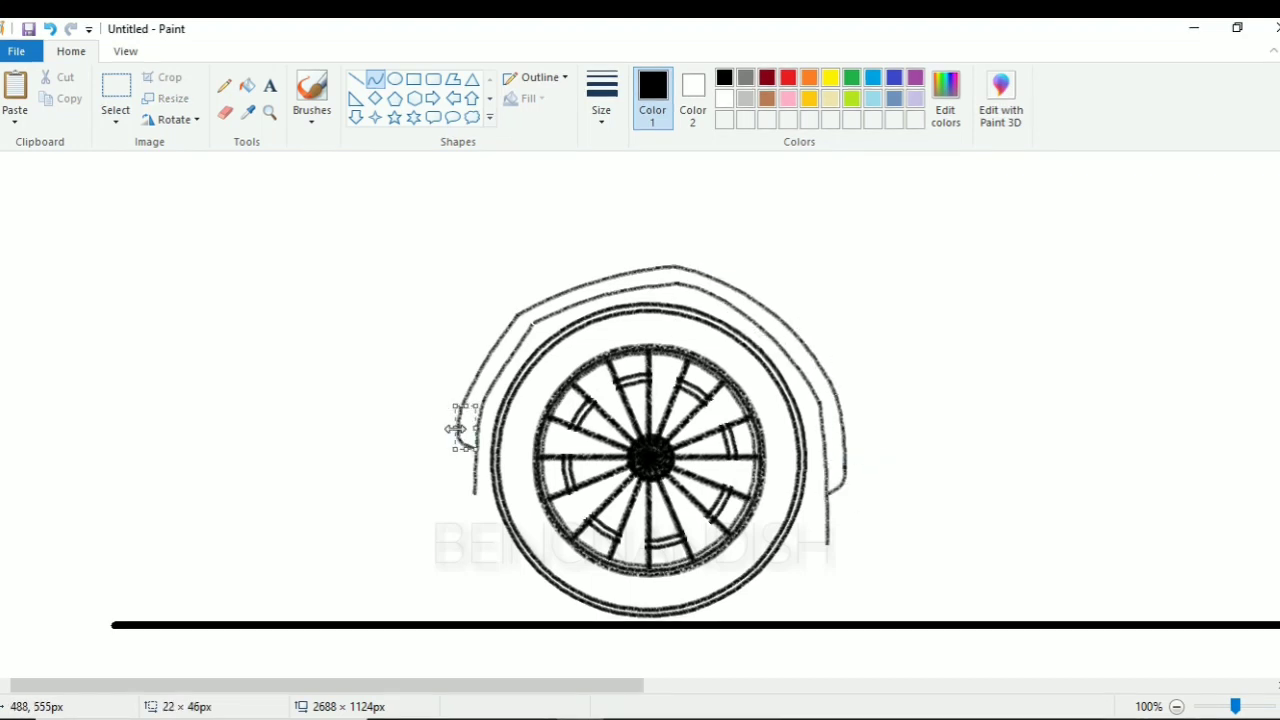
{"action": "left_click", "coordinate": [357, 79]}
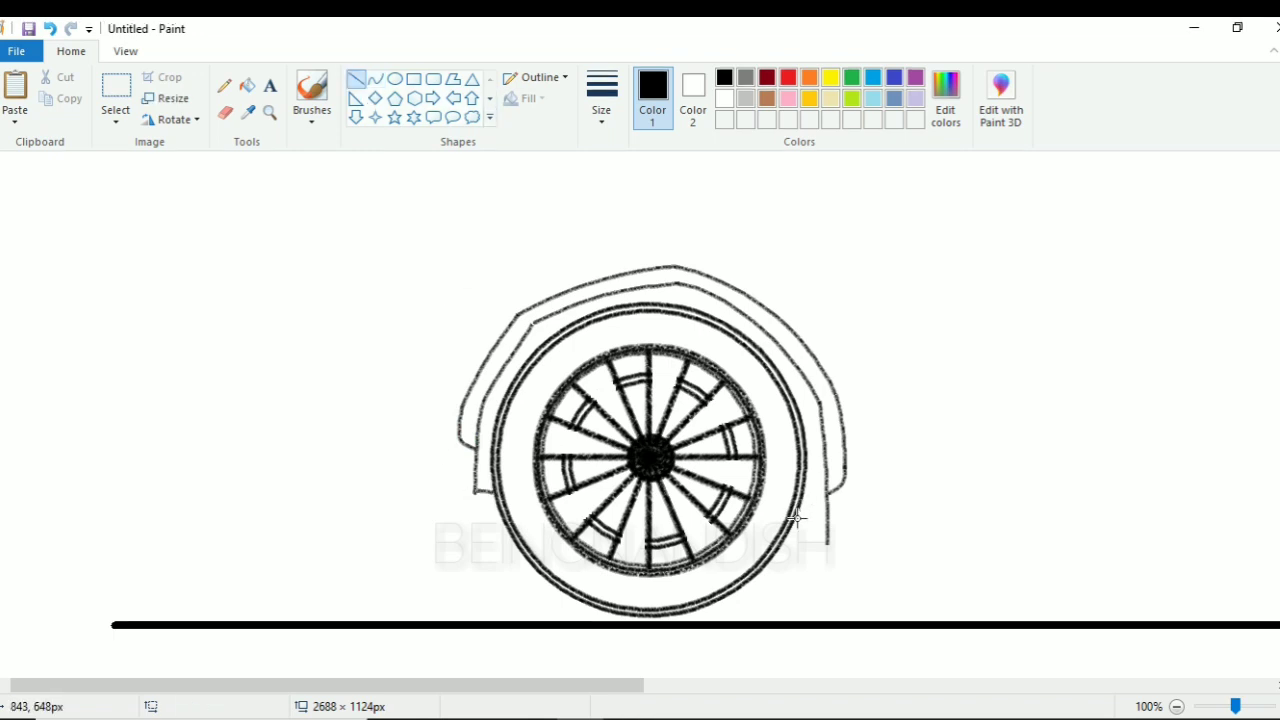
{"action": "left_click_drag", "start_coordinate": [791, 529], "coordinate": [827, 518]}
Copy the wheel with its arch and place the duplicate farther along the ground line as the rear wheel
{"action": "left_click", "coordinate": [125, 51]}
{"action": "left_click", "coordinate": [57, 92]}
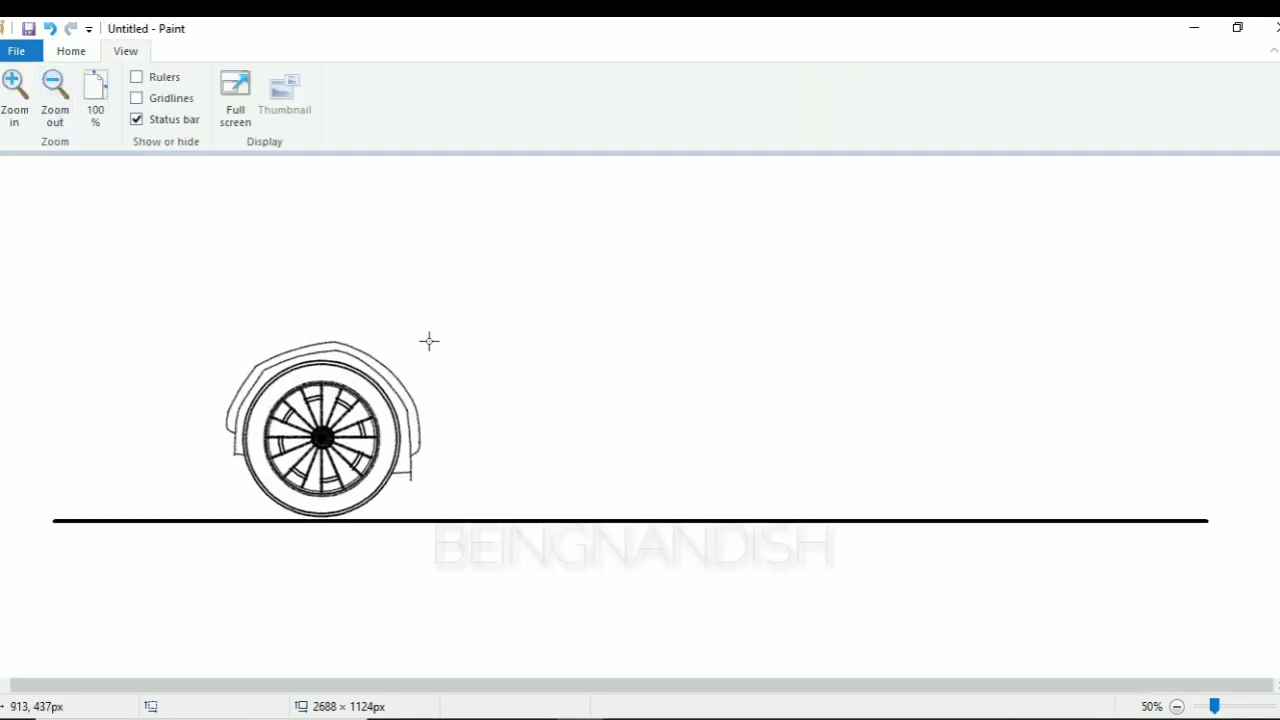
{"action": "left_click", "coordinate": [71, 51]}
{"action": "left_click", "coordinate": [116, 88]}
{"action": "left_click_drag", "start_coordinate": [200, 306], "coordinate": [434, 518]}
{"action": "key", "text": "ctrl+c"}
{"action": "key", "text": "ctrl+v"}
{"action": "left_click_drag", "start_coordinate": [114, 284], "coordinate": [864, 433]}
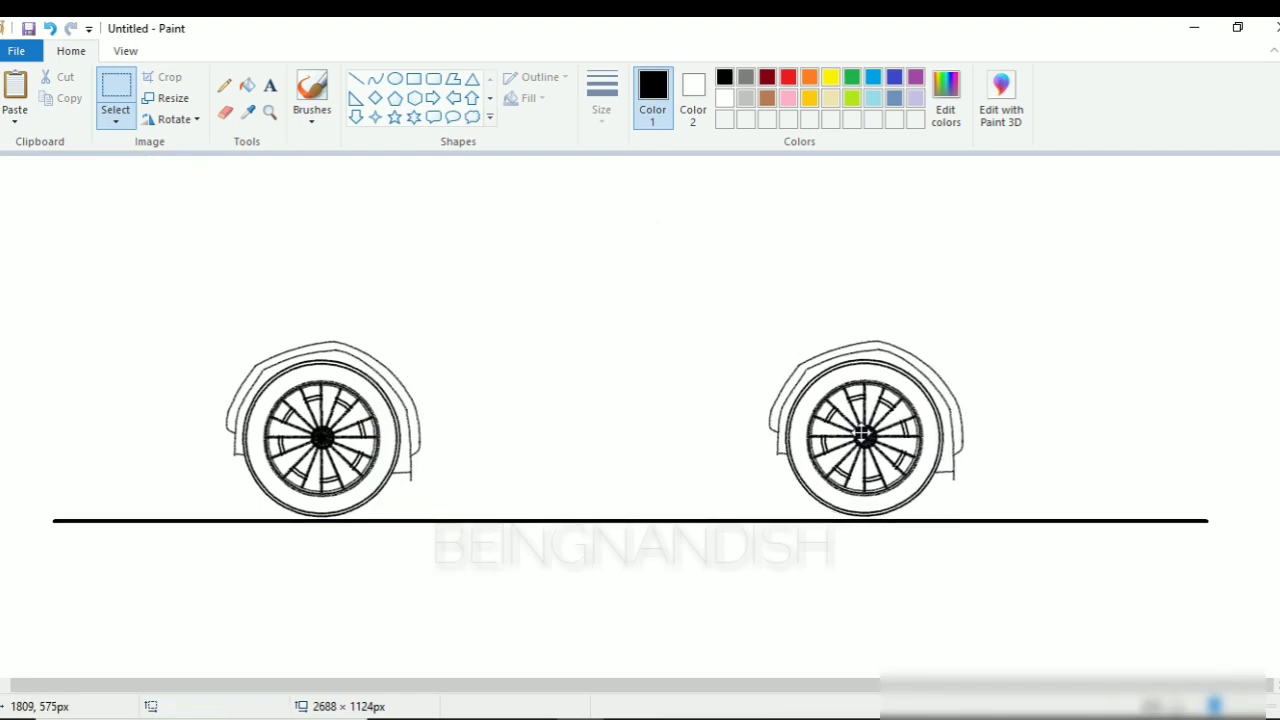
Draw a straight sill line about 763 px long between the front arch's lower end and the rear wheel
{"action": "left_click", "coordinate": [356, 78]}
{"action": "left_click_drag", "start_coordinate": [411, 481], "coordinate": [777, 477]}
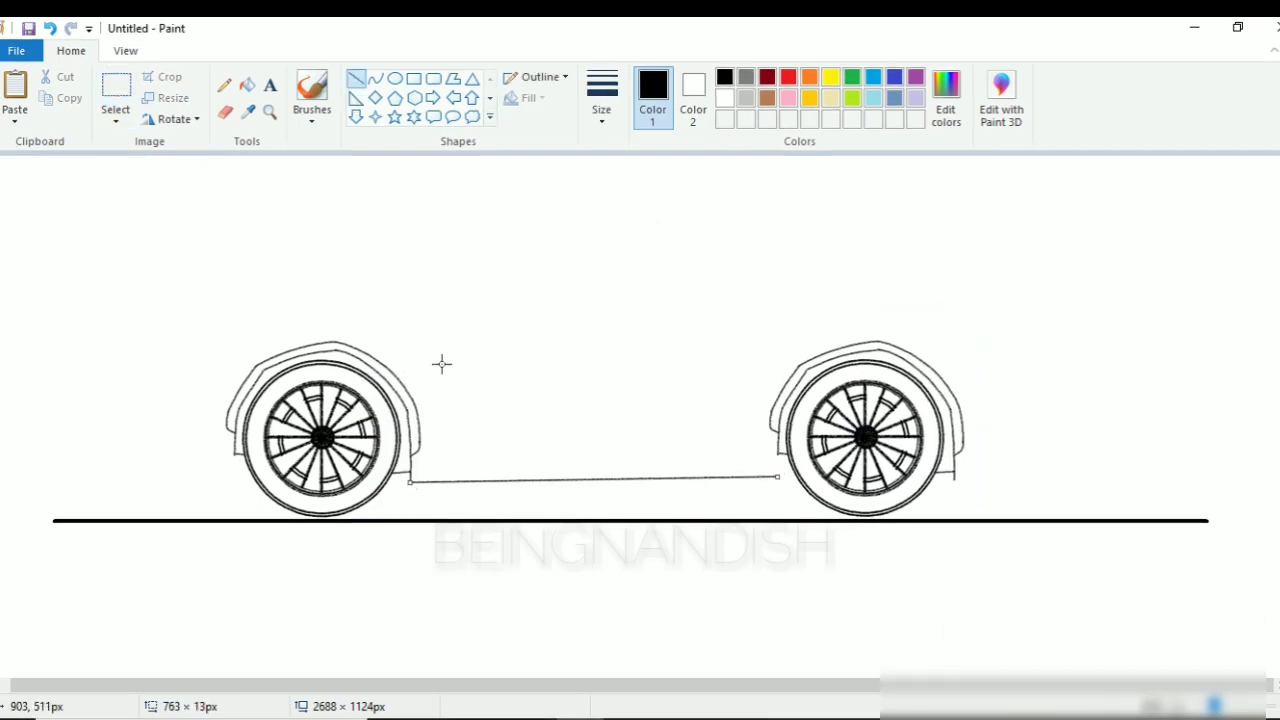
{"action": "left_click", "coordinate": [441, 362]}
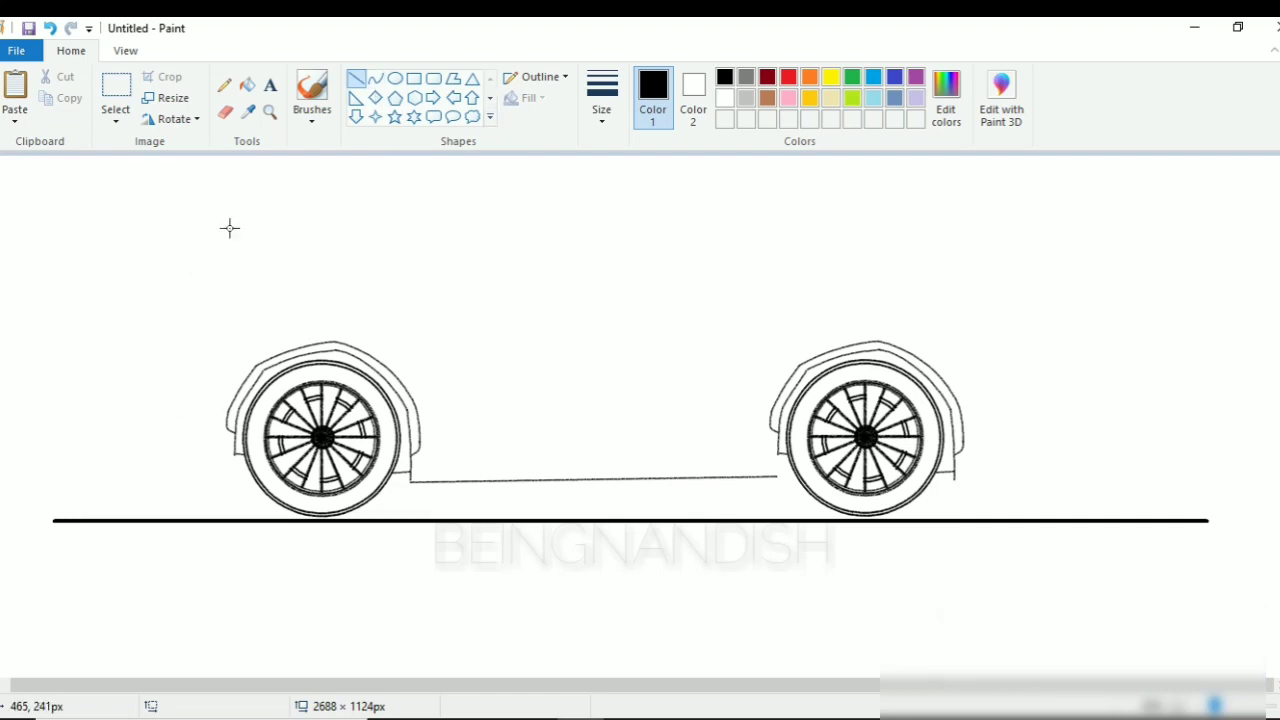
Draw a rising curved bonnet line above the front wheel and reposition it slightly closer to the arch using a free-form selection
{"action": "left_click", "coordinate": [375, 78]}
{"action": "left_click_drag", "start_coordinate": [179, 362], "coordinate": [428, 293]}
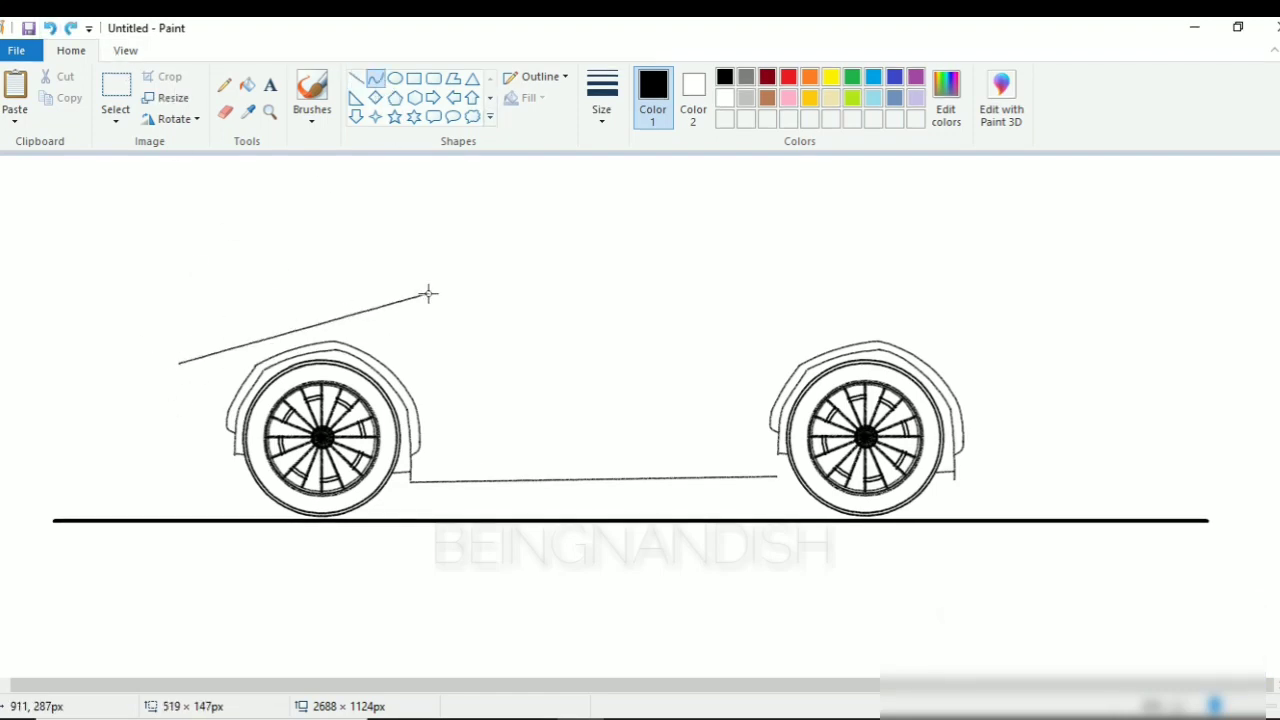
{"action": "left_click_drag", "start_coordinate": [234, 347], "coordinate": [275, 316]}
{"action": "left_click", "coordinate": [345, 256]}
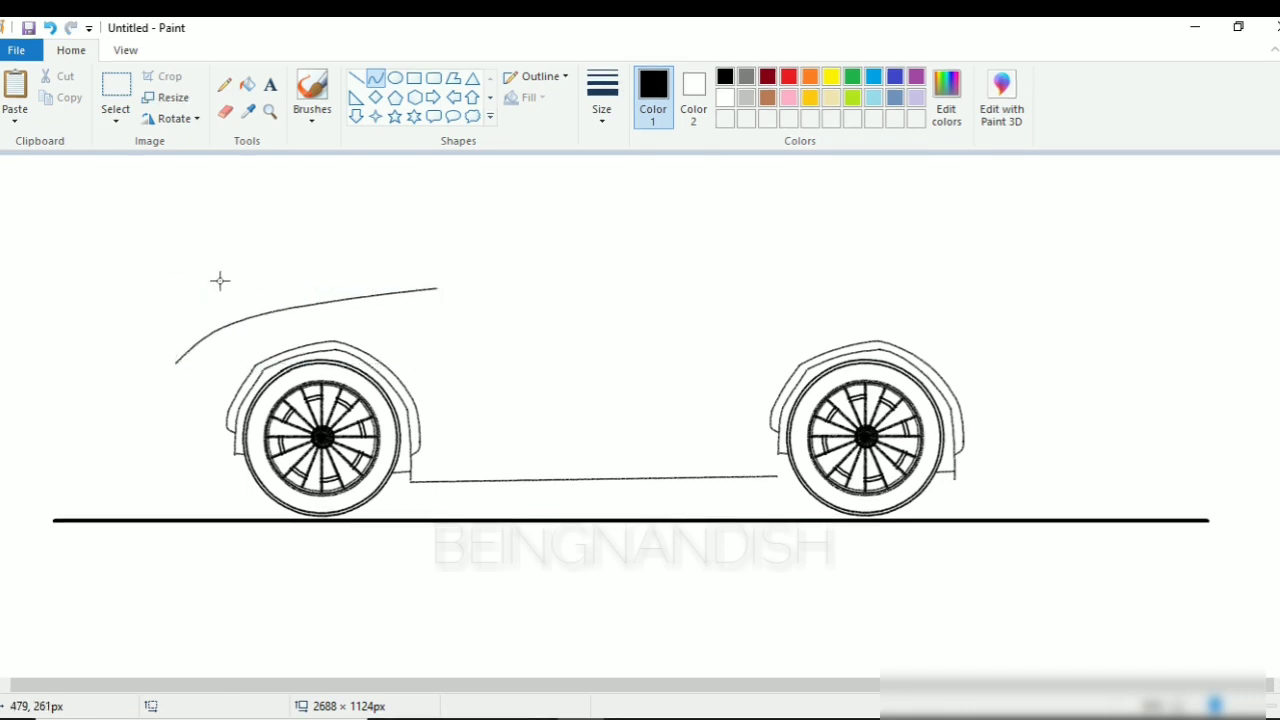
{"action": "left_click", "coordinate": [115, 118]}
{"action": "left_click", "coordinate": [110, 181]}
{"action": "mouse_move", "coordinate": [165, 368]}
{"action": "left_mouse_down"}
{"action": "mouse_move", "coordinate": [470, 290]}
{"action": "mouse_move", "coordinate": [353, 333]}
{"action": "mouse_move", "coordinate": [351, 367]}
{"action": "mouse_move", "coordinate": [337, 371]}
{"action": "mouse_move", "coordinate": [361, 465]}
{"action": "mouse_move", "coordinate": [427, 466]}
{"action": "mouse_move", "coordinate": [434, 486]}
{"action": "left_mouse_up"}
{"action": "left_click", "coordinate": [374, 243]}
Draw the car's nose and inner front bumper outline from the bonnet's tip down to the front wheel arch
{"action": "left_click", "coordinate": [124, 53]}
{"action": "left_click", "coordinate": [15, 90]}
{"action": "scroll", "coordinate": [429, 383], "scroll_direction": "down", "scroll_amount": 3}
{"action": "left_click", "coordinate": [72, 51]}
{"action": "left_click", "coordinate": [356, 78]}
{"action": "left_click", "coordinate": [337, 306]}
{"action": "left_click_drag", "start_coordinate": [434, 486], "coordinate": [475, 492]}
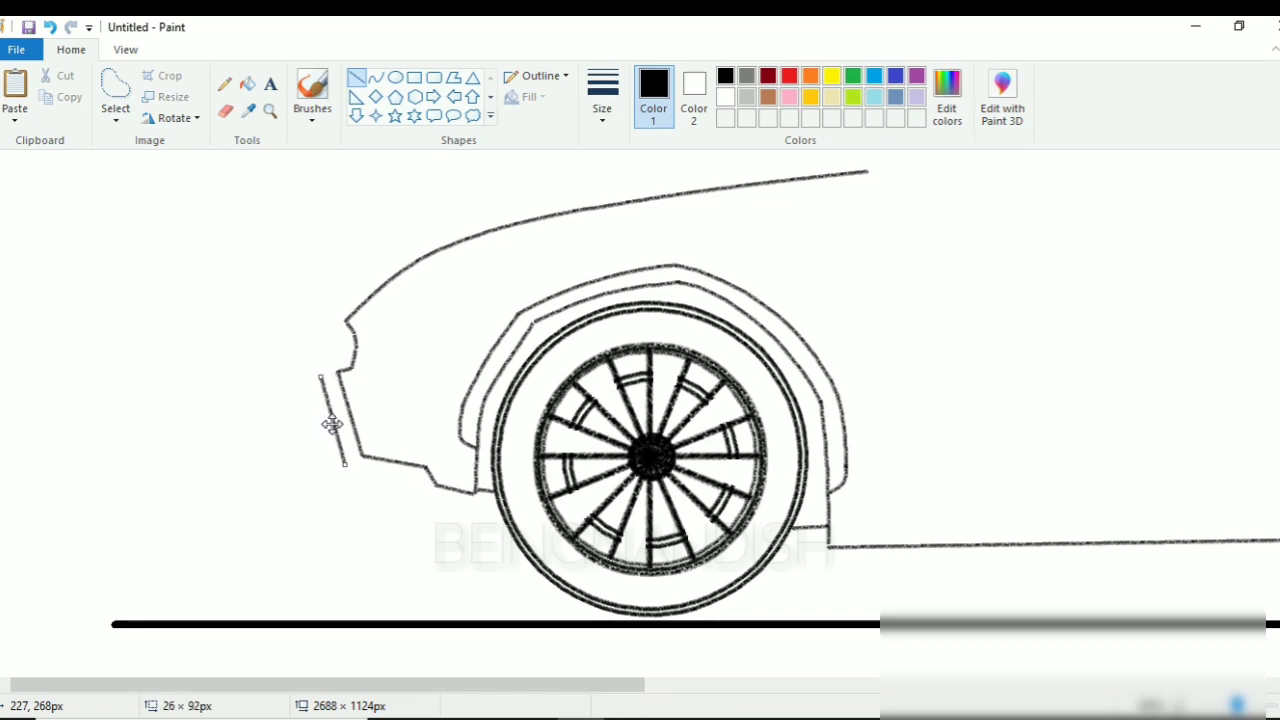
Draw a parallel bumper outline outside the first one and join the two at their upper end
{"action": "left_click_drag", "start_coordinate": [344, 463], "coordinate": [427, 497]}
{"action": "left_click_drag", "start_coordinate": [427, 497], "coordinate": [483, 507]}
{"action": "left_click", "coordinate": [375, 77]}
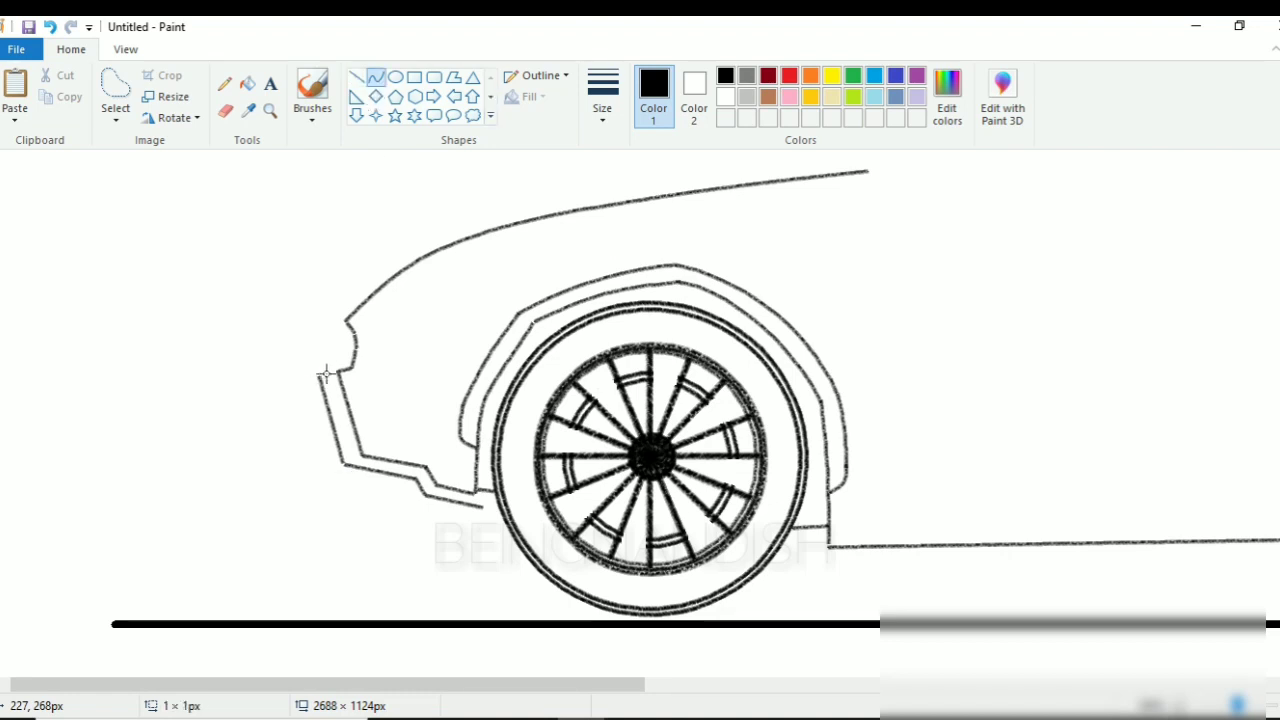
{"action": "left_click", "coordinate": [255, 361]}
Add the outermost bumper lip with a curved upper end and straight segments running back to the front tyre
{"action": "left_click", "coordinate": [377, 80]}
{"action": "left_click_drag", "start_coordinate": [320, 380], "coordinate": [323, 420]}
{"action": "left_click_drag", "start_coordinate": [318, 393], "coordinate": [315, 391]}
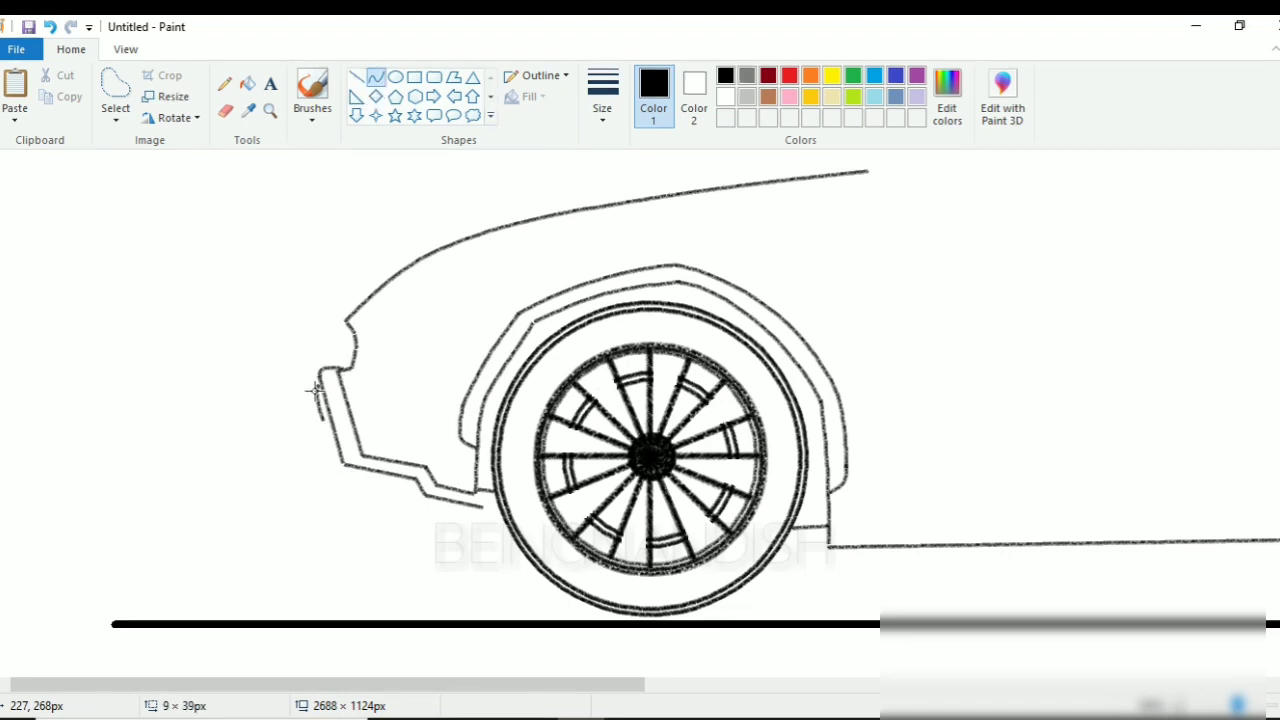
{"action": "left_click", "coordinate": [356, 77]}
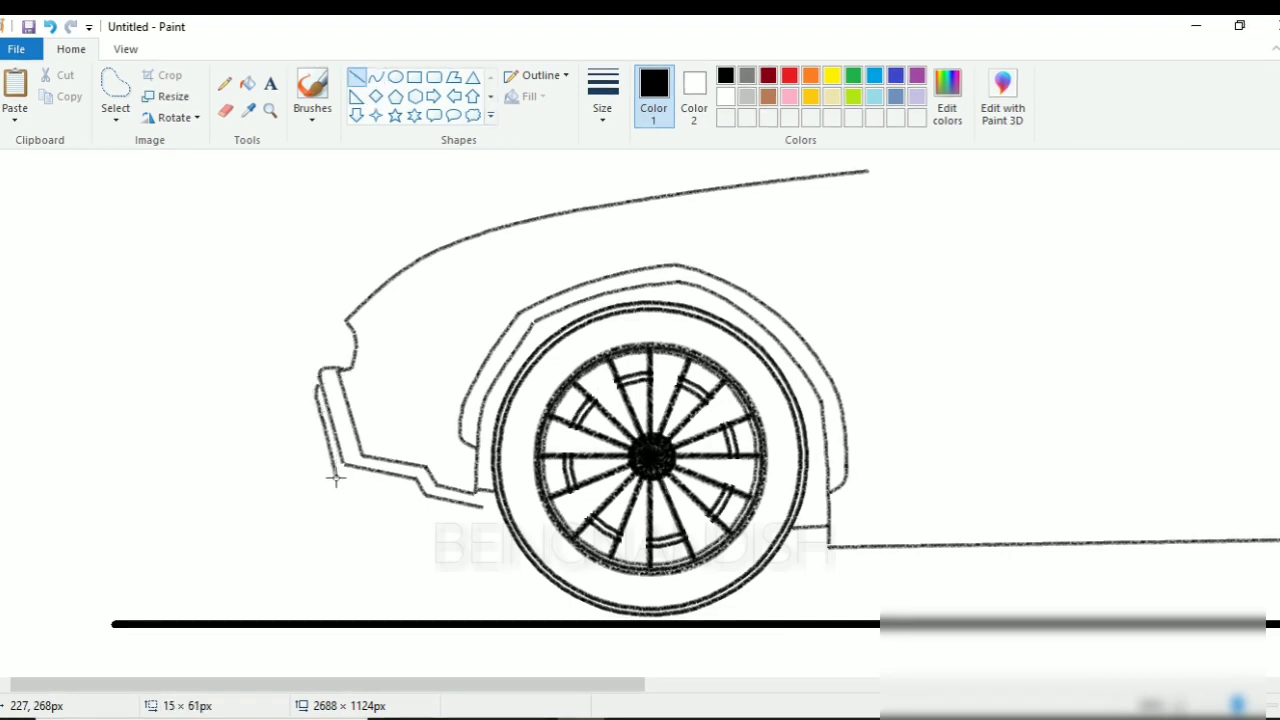
{"action": "mouse_move", "coordinate": [339, 477]}
{"action": "left_mouse_down"}
{"action": "mouse_move", "coordinate": [396, 509]}
{"action": "mouse_move", "coordinate": [501, 516]}
{"action": "left_mouse_up"}
{"action": "left_click", "coordinate": [226, 111]}
{"action": "left_click", "coordinate": [357, 77]}
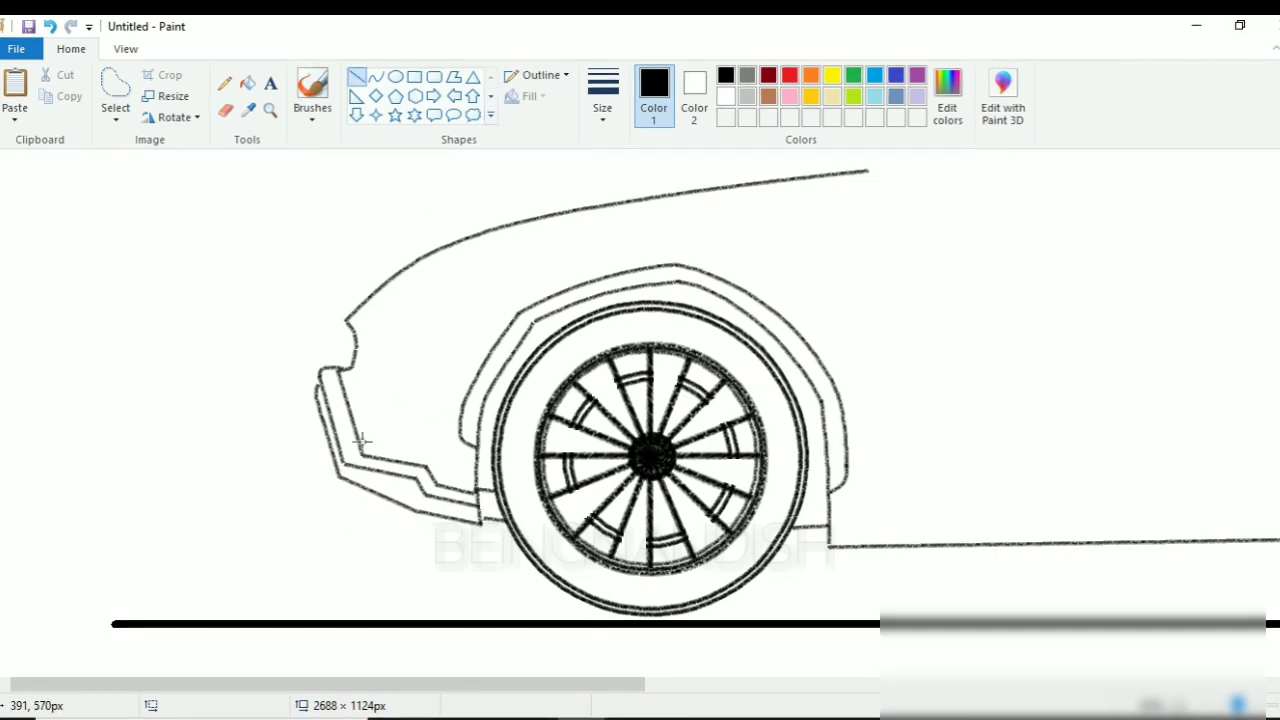
Draw a pointed, curved headlight outline beneath the bonnet's front, with a crease running from it to the wheel arch
{"action": "left_click", "coordinate": [376, 77]}
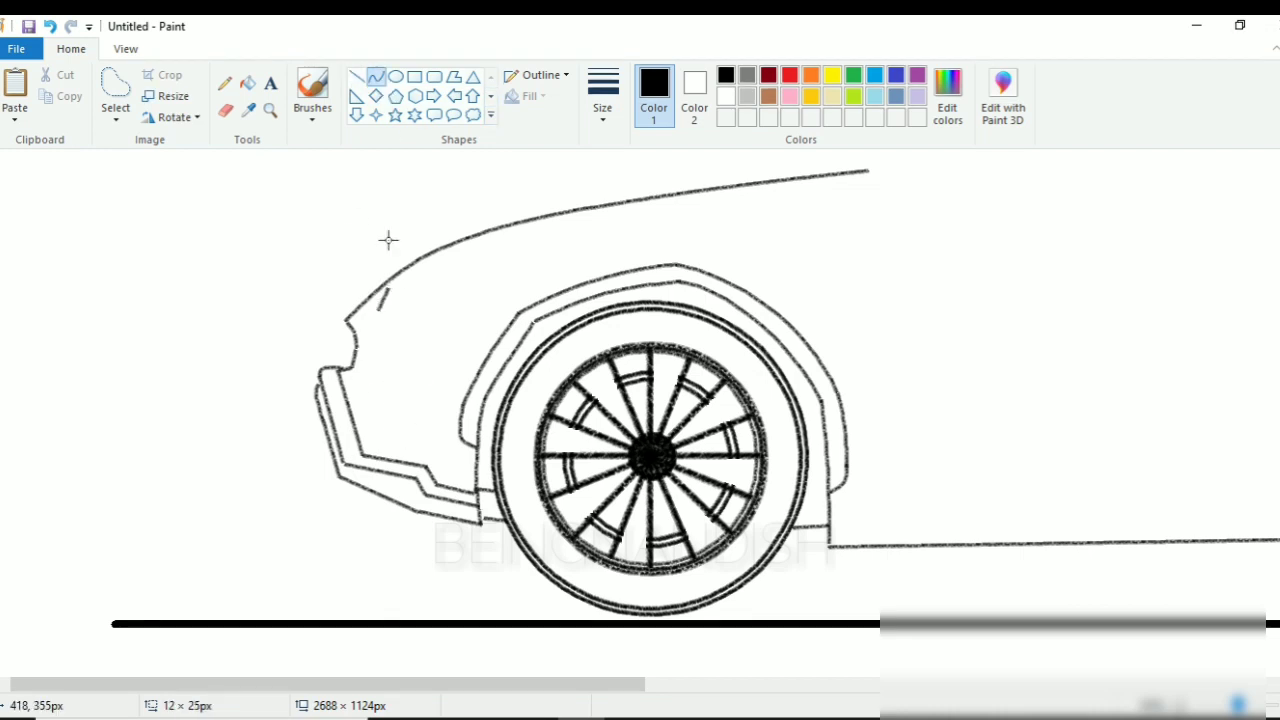
{"action": "left_click_drag", "start_coordinate": [387, 289], "coordinate": [465, 268]}
{"action": "mouse_move", "coordinate": [430, 276]}
{"action": "left_mouse_down"}
{"action": "mouse_move", "coordinate": [539, 300]}
{"action": "mouse_move", "coordinate": [516, 284]}
{"action": "mouse_move", "coordinate": [411, 315]}
{"action": "mouse_move", "coordinate": [446, 313]}
{"action": "mouse_move", "coordinate": [405, 301]}
{"action": "left_mouse_up"}
{"action": "left_click", "coordinate": [357, 77]}
{"action": "left_click", "coordinate": [376, 77]}
{"action": "left_click", "coordinate": [446, 313]}
{"action": "left_click", "coordinate": [378, 310]}
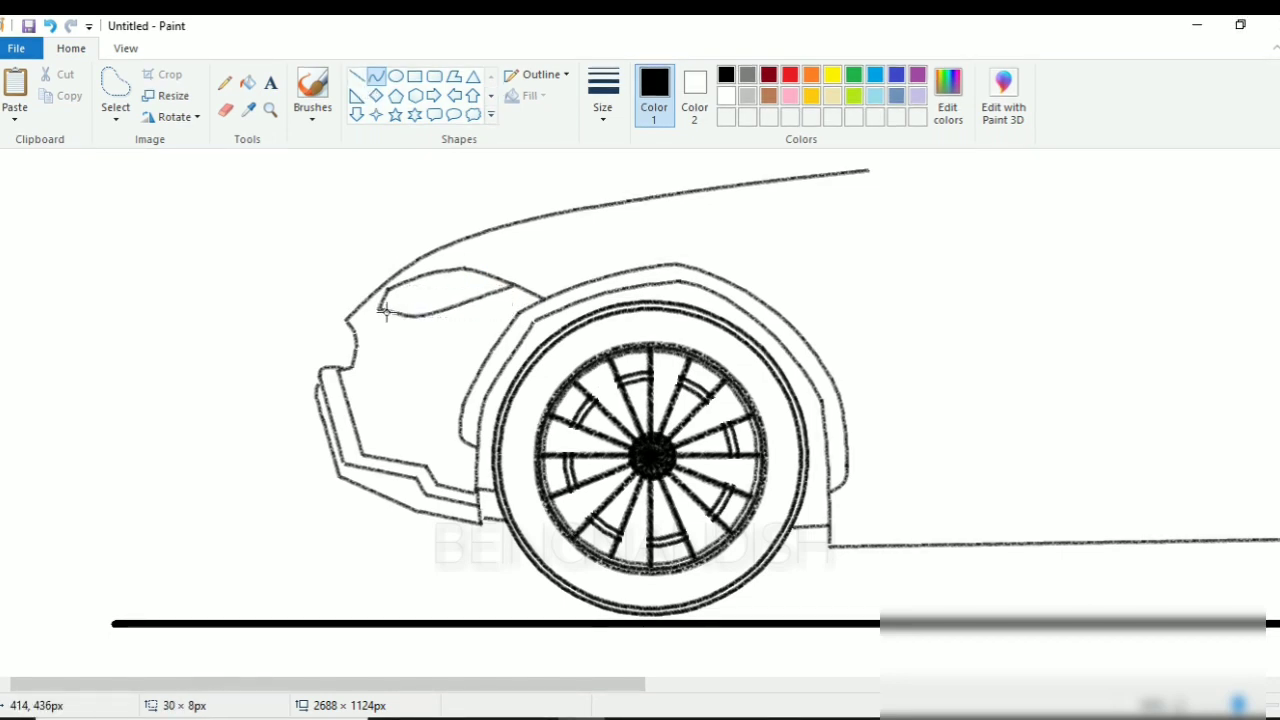
Draw slanted detail lines inside the headlight
{"action": "left_click", "coordinate": [357, 77]}
{"action": "left_click_drag", "start_coordinate": [482, 277], "coordinate": [385, 303]}
{"action": "mouse_move", "coordinate": [492, 280]}
{"action": "left_mouse_down"}
{"action": "mouse_move", "coordinate": [428, 302]}
{"action": "mouse_move", "coordinate": [456, 275]}
{"action": "left_mouse_up"}
{"action": "left_click", "coordinate": [375, 77]}
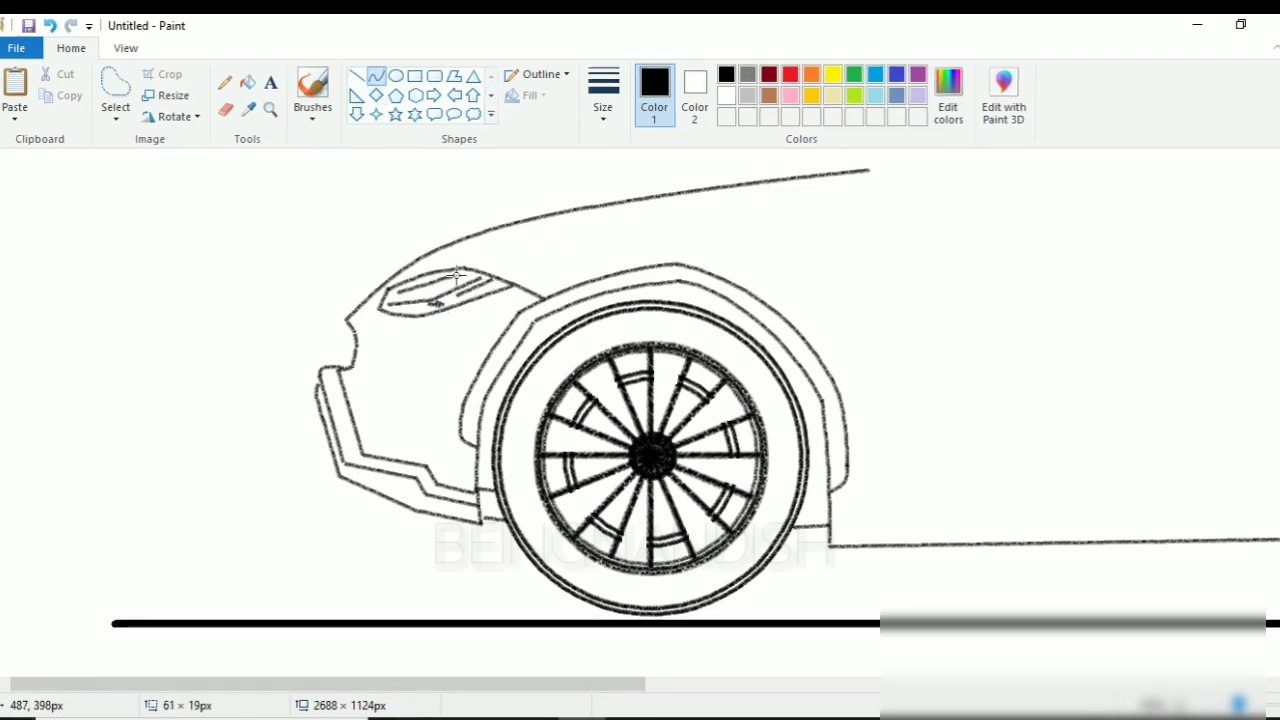
{"action": "left_click", "coordinate": [429, 278]}
Draw the front grille below the headlight with an upper crease, an angled side edge and horizontal slats
{"action": "left_click", "coordinate": [357, 77]}
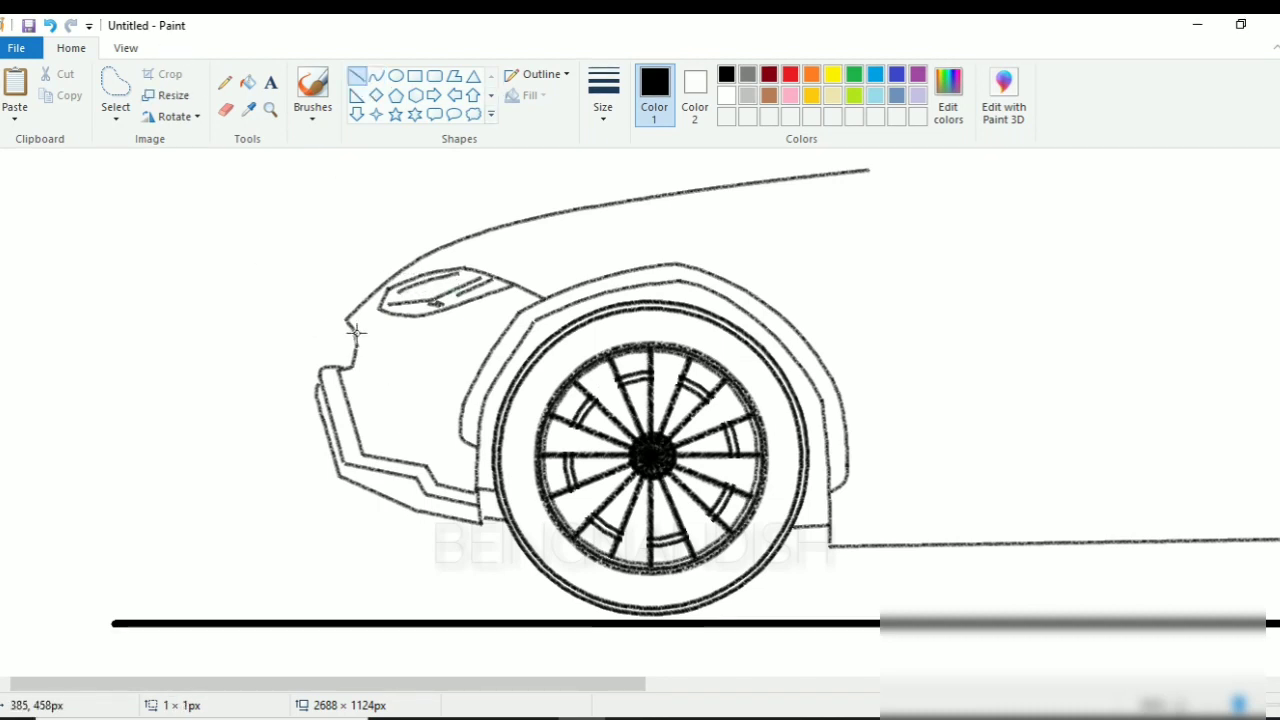
{"action": "mouse_move", "coordinate": [353, 332]}
{"action": "left_mouse_down"}
{"action": "mouse_move", "coordinate": [491, 320]}
{"action": "mouse_move", "coordinate": [401, 346]}
{"action": "mouse_move", "coordinate": [416, 429]}
{"action": "left_mouse_up"}
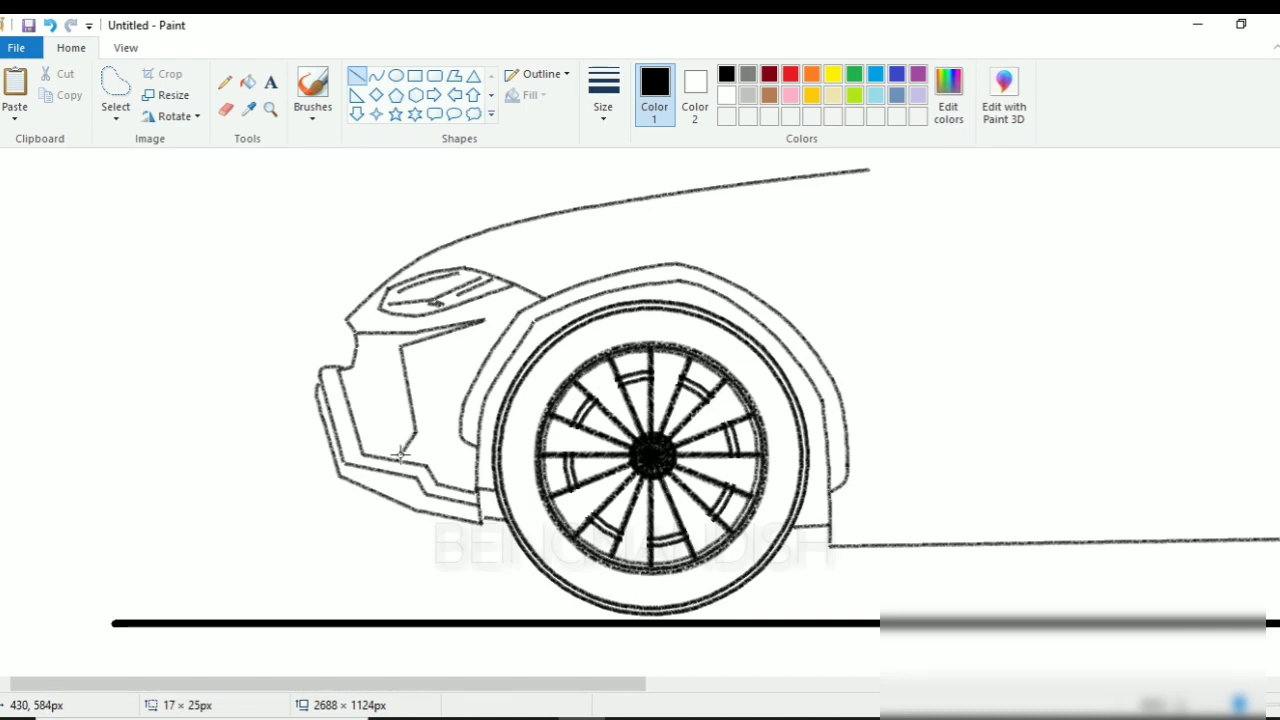
{"action": "mouse_move", "coordinate": [356, 360]}
{"action": "left_mouse_down"}
{"action": "mouse_move", "coordinate": [403, 362]}
{"action": "mouse_move", "coordinate": [343, 379]}
{"action": "left_mouse_up"}
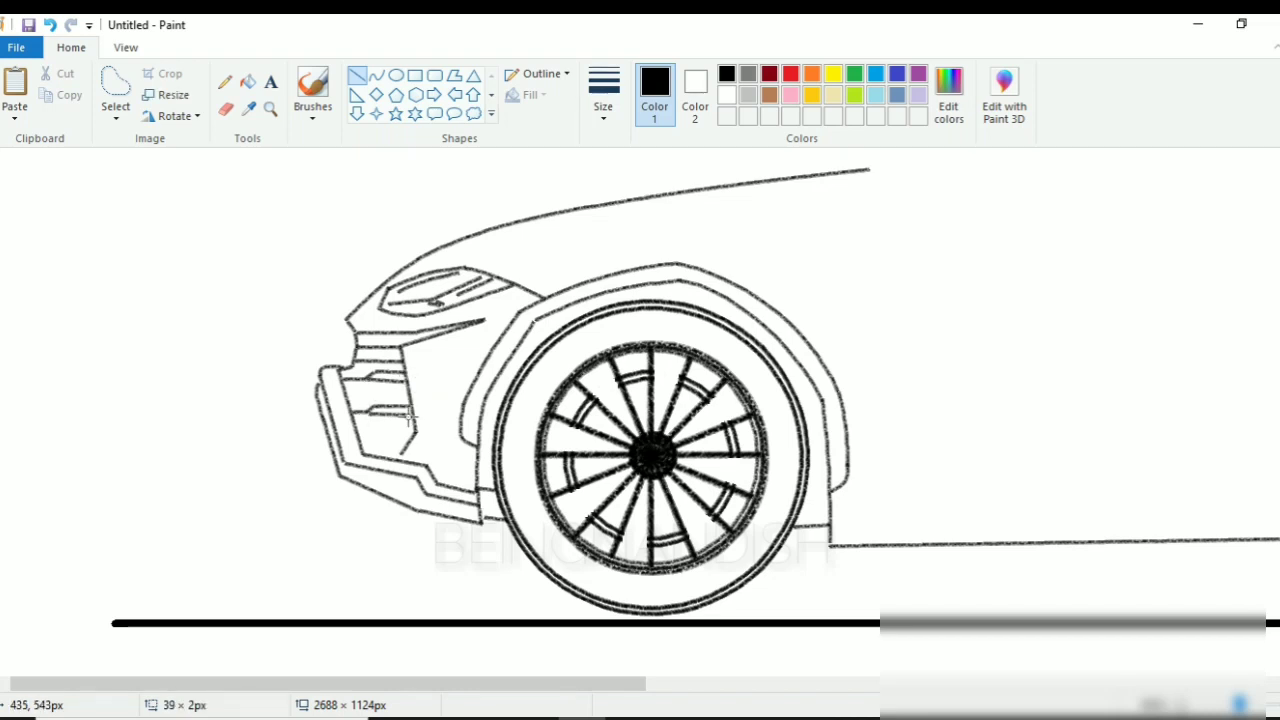
Double the grille's side edges and add lines from its base to the wheel arch and across the bumper's lower corner
{"action": "left_click_drag", "start_coordinate": [404, 346], "coordinate": [414, 432]}
{"action": "left_click_drag", "start_coordinate": [343, 369], "coordinate": [365, 453]}
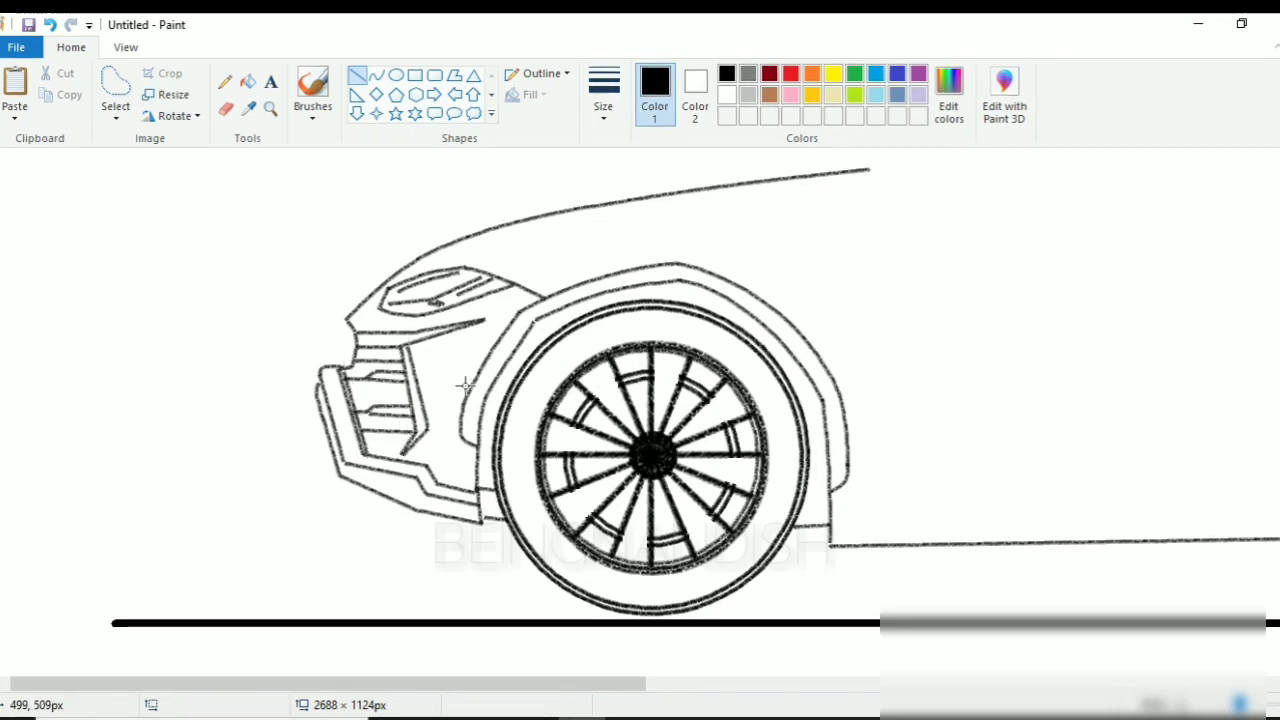
{"action": "mouse_move", "coordinate": [477, 455]}
{"action": "left_mouse_down"}
{"action": "mouse_move", "coordinate": [403, 454]}
{"action": "mouse_move", "coordinate": [414, 509]}
{"action": "left_mouse_up"}
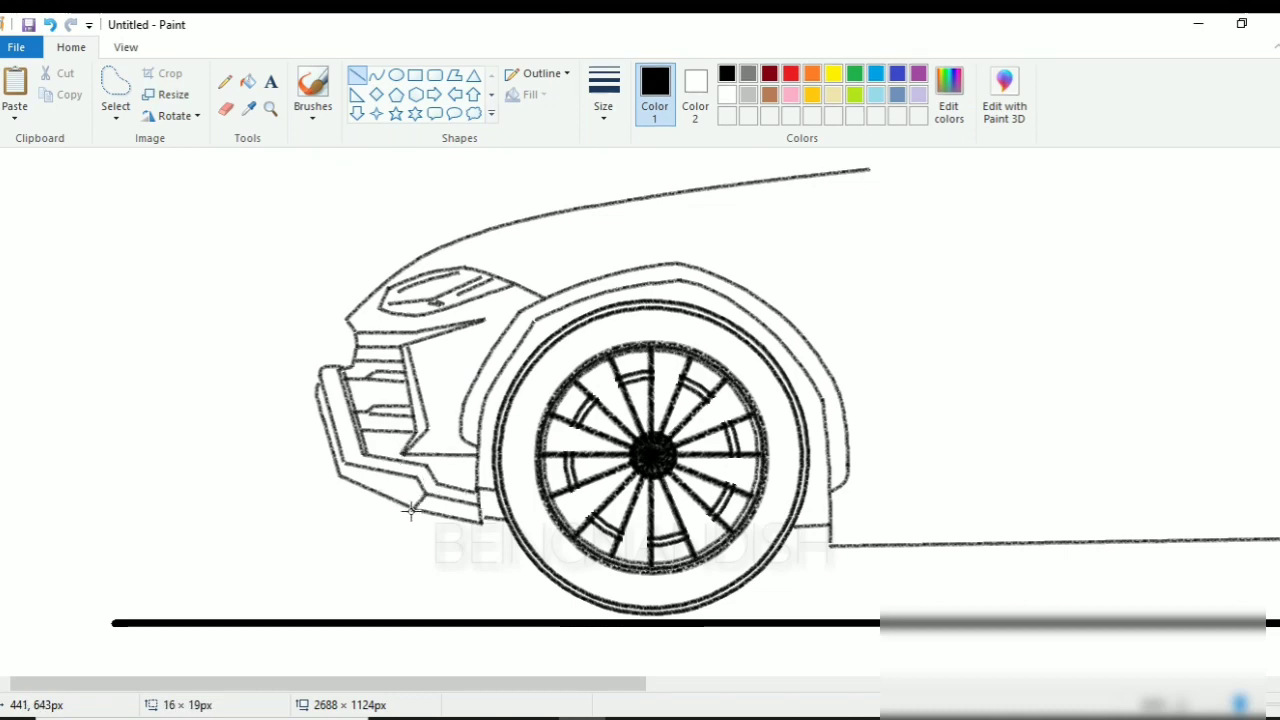
{"action": "left_click", "coordinate": [403, 475]}
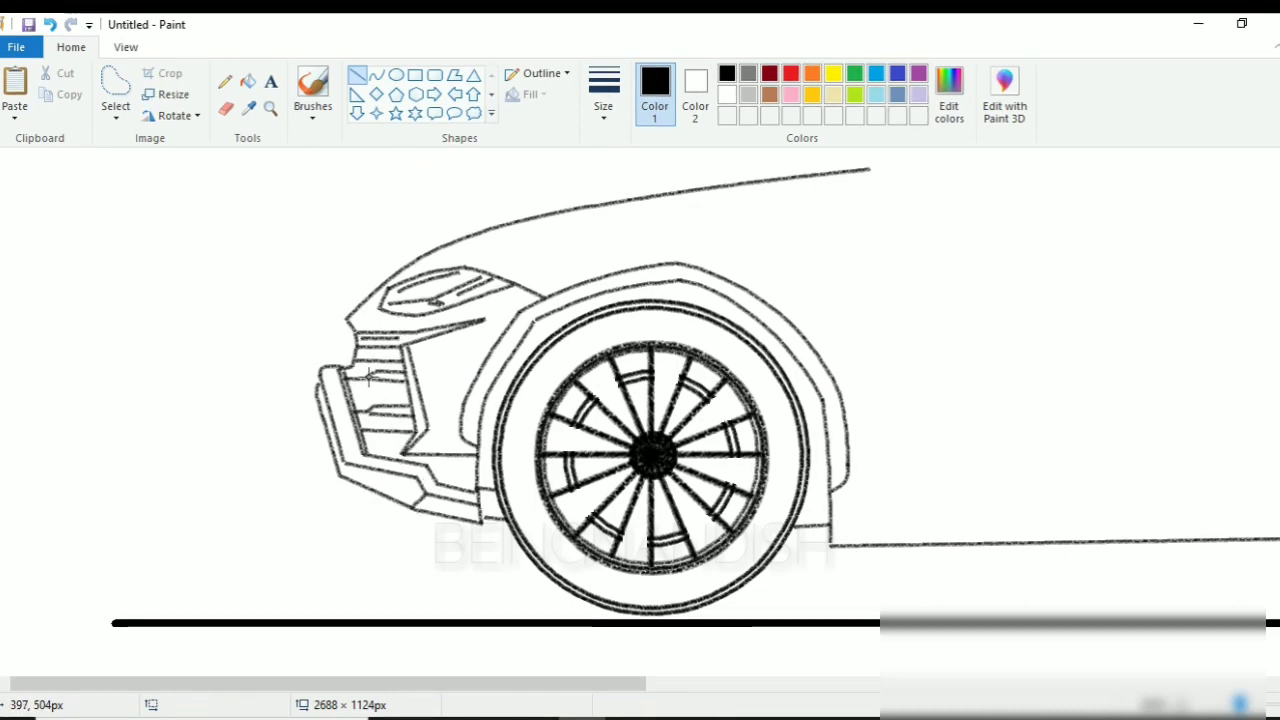
Draw the curved windscreen and roofline from the bonnet's rear end over the cabin, sloping down behind the rear wheel
{"action": "left_click", "coordinate": [126, 47]}
{"action": "left_click", "coordinate": [66, 87]}
{"action": "left_click", "coordinate": [71, 47]}
{"action": "left_click", "coordinate": [376, 75]}
{"action": "mouse_move", "coordinate": [428, 292]}
{"action": "left_mouse_down"}
{"action": "mouse_move", "coordinate": [628, 219]}
{"action": "mouse_move", "coordinate": [591, 206]}
{"action": "mouse_move", "coordinate": [1000, 287]}
{"action": "left_mouse_up"}
{"action": "left_click", "coordinate": [643, 209]}
{"action": "mouse_move", "coordinate": [831, 250]}
{"action": "left_mouse_down"}
{"action": "mouse_move", "coordinate": [821, 208]}
{"action": "mouse_move", "coordinate": [886, 220]}
{"action": "mouse_move", "coordinate": [869, 213]}
{"action": "left_mouse_up"}
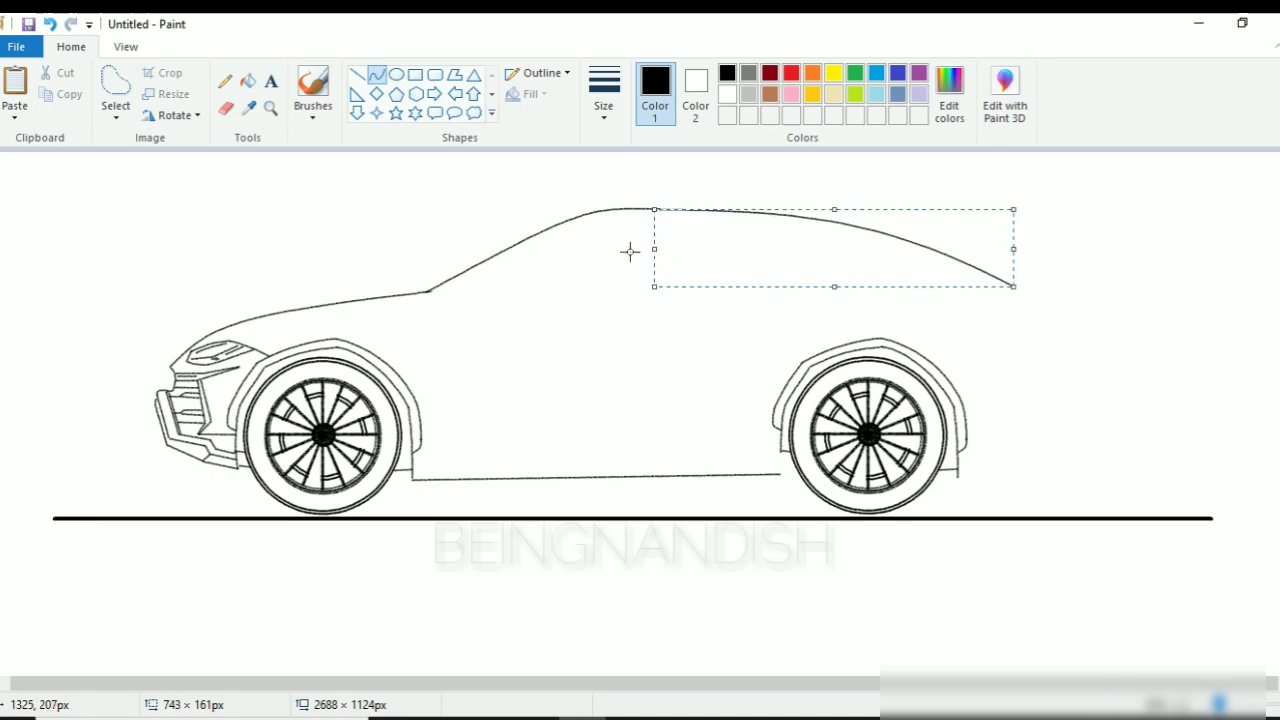
{"action": "left_click", "coordinate": [1102, 318]}
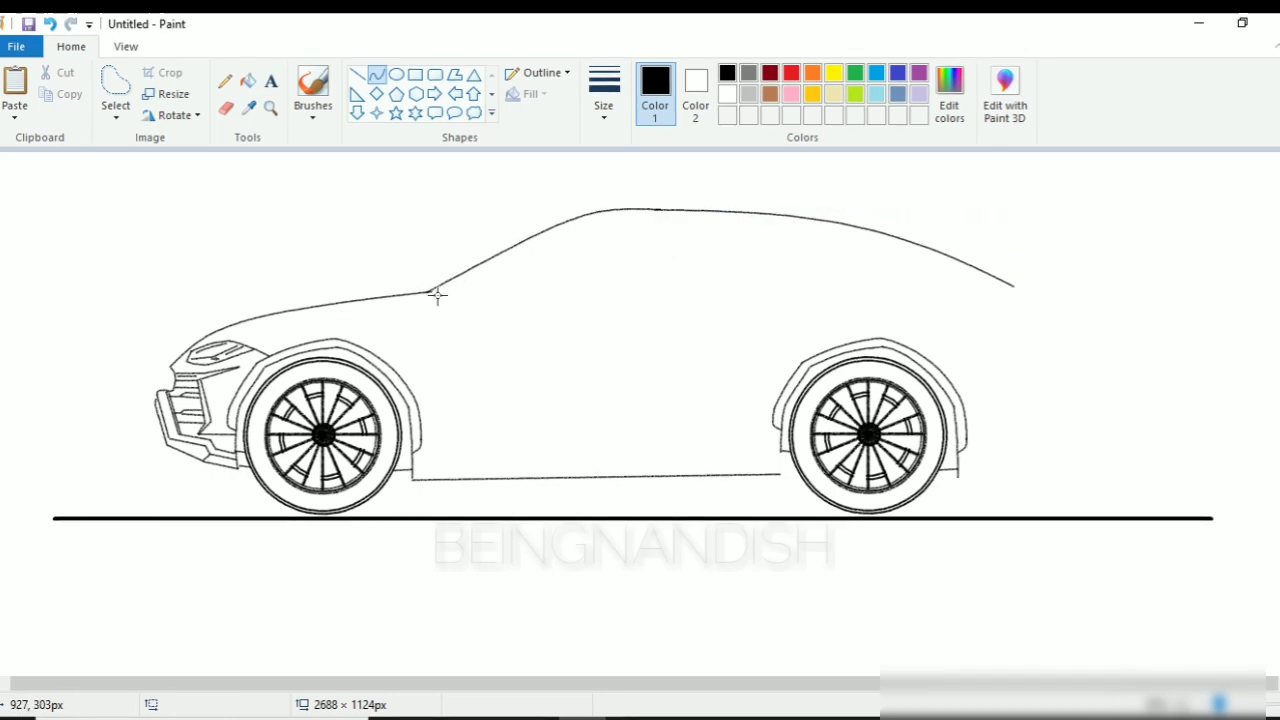
Draw an inner line along the windscreen pillar and the side window's curved upper edge just beneath the roofline
{"action": "mouse_move", "coordinate": [437, 294]}
{"action": "left_mouse_down"}
{"action": "mouse_move", "coordinate": [588, 219]}
{"action": "mouse_move", "coordinate": [534, 240]}
{"action": "left_mouse_up"}
{"action": "left_click", "coordinate": [357, 75]}
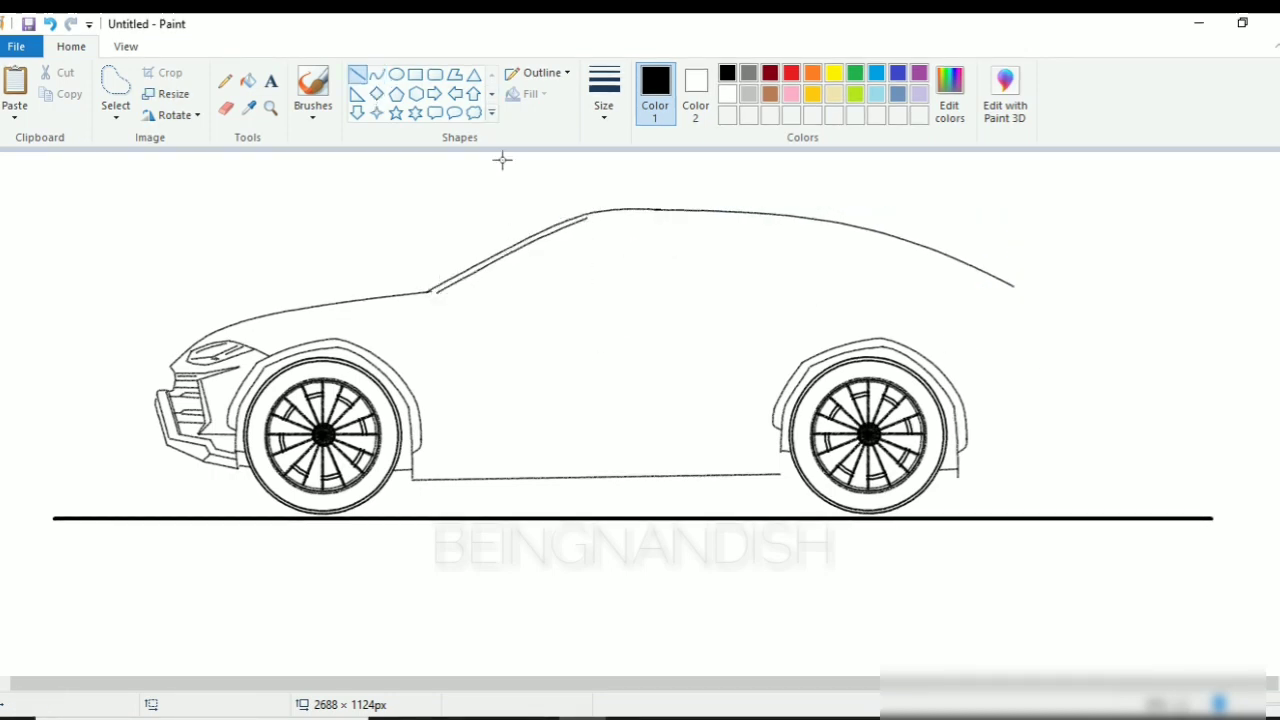
{"action": "left_click", "coordinate": [376, 75]}
{"action": "mouse_move", "coordinate": [437, 292]}
{"action": "left_mouse_down"}
{"action": "mouse_move", "coordinate": [406, 295]}
{"action": "mouse_move", "coordinate": [638, 220]}
{"action": "left_mouse_up"}
{"action": "mouse_move", "coordinate": [620, 221]}
{"action": "left_mouse_down"}
{"action": "mouse_move", "coordinate": [595, 220]}
{"action": "mouse_move", "coordinate": [880, 251]}
{"action": "left_mouse_up"}
{"action": "left_click_drag", "start_coordinate": [760, 236], "coordinate": [822, 229]}
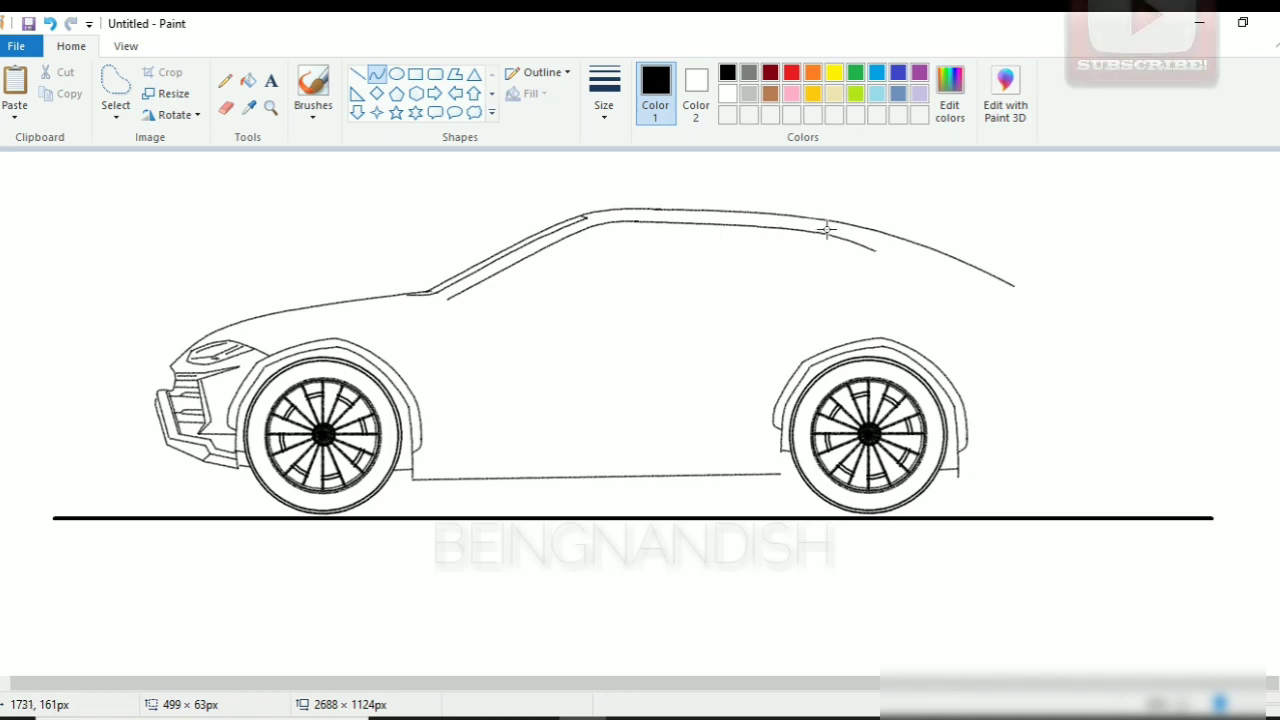
Draw the side window's lower edge and close the window with a pointed rear corner
{"action": "mouse_move", "coordinate": [447, 299]}
{"action": "left_mouse_down"}
{"action": "mouse_move", "coordinate": [869, 283]}
{"action": "mouse_move", "coordinate": [850, 287]}
{"action": "left_mouse_up"}
{"action": "left_click_drag", "start_coordinate": [543, 314], "coordinate": [462, 306]}
{"action": "left_click_drag", "start_coordinate": [448, 288], "coordinate": [449, 282]}
{"action": "left_click_drag", "start_coordinate": [651, 282], "coordinate": [653, 287]}
{"action": "left_click", "coordinate": [875, 304]}
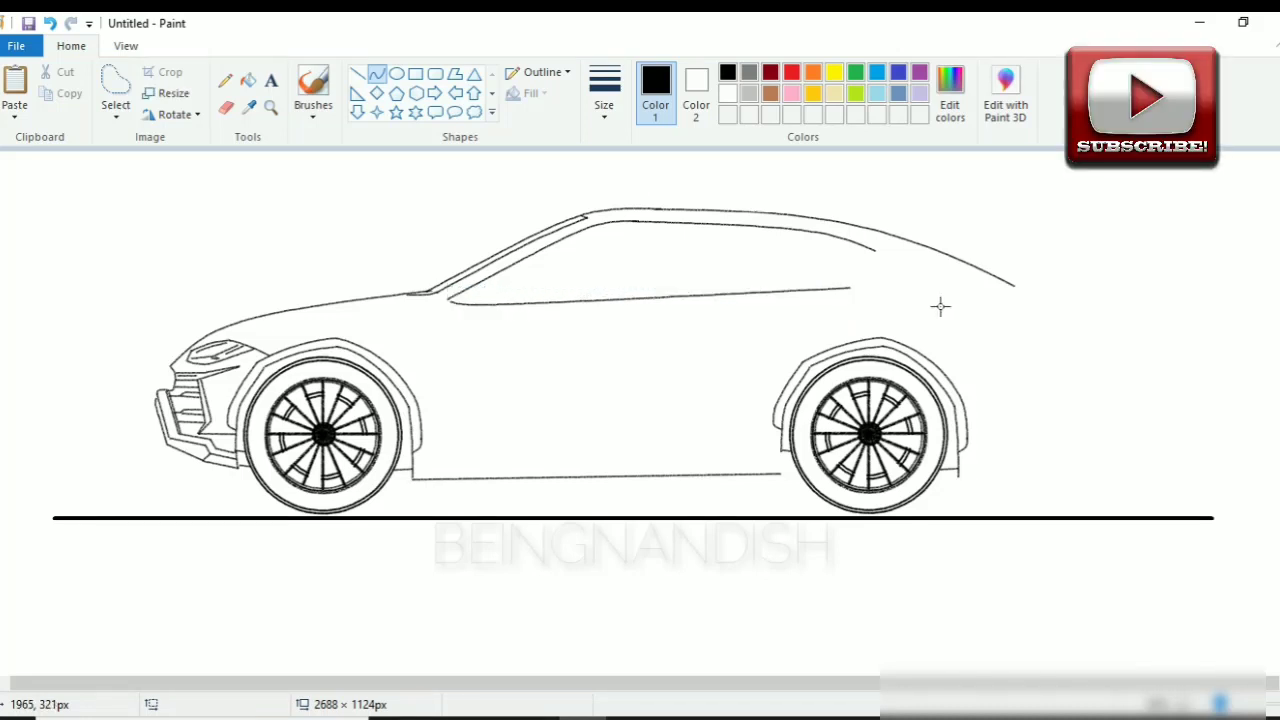
{"action": "mouse_move", "coordinate": [852, 289]}
{"action": "left_mouse_down"}
{"action": "mouse_move", "coordinate": [896, 270]}
{"action": "mouse_move", "coordinate": [855, 285]}
{"action": "mouse_move", "coordinate": [887, 278]}
{"action": "mouse_move", "coordinate": [897, 259]}
{"action": "mouse_move", "coordinate": [911, 272]}
{"action": "left_mouse_up"}
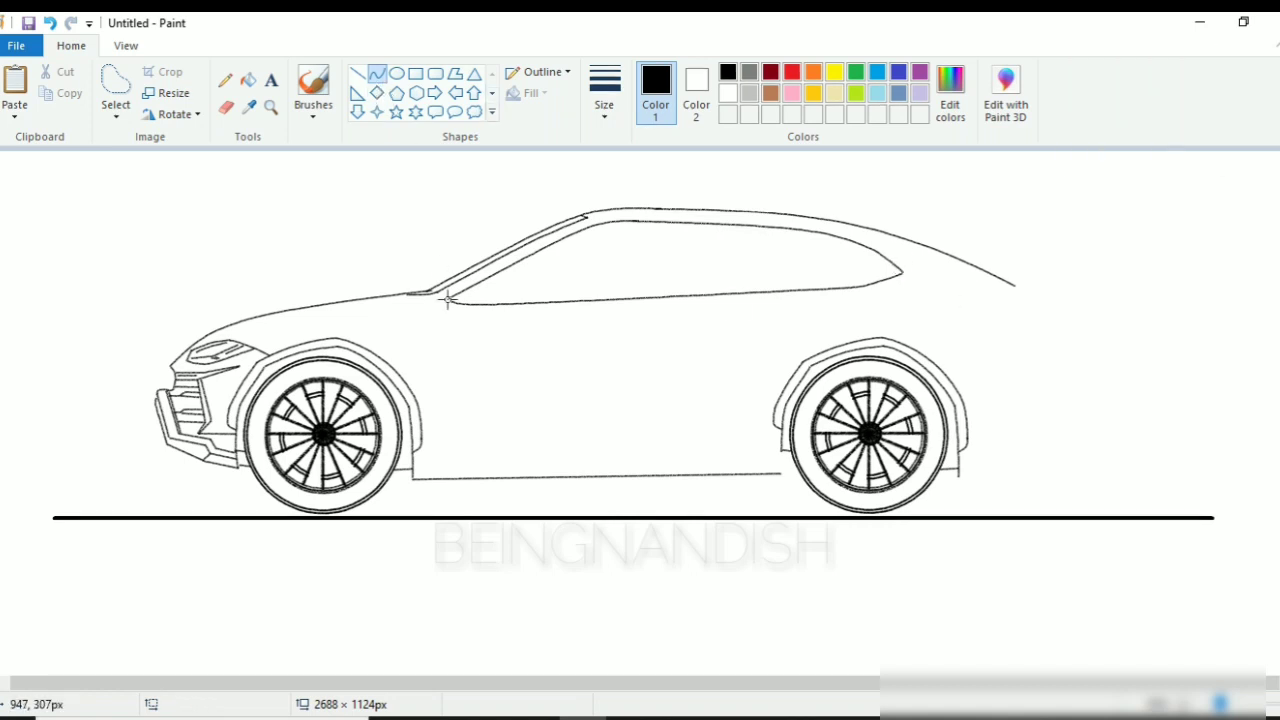
Draw two slightly curved door seams down toward the sill, from the side window's front corner and from the middle of its lower edge
{"action": "left_click_drag", "start_coordinate": [448, 299], "coordinate": [436, 471]}
{"action": "mouse_move", "coordinate": [436, 400]}
{"action": "left_mouse_down"}
{"action": "mouse_move", "coordinate": [436, 329]}
{"action": "mouse_move", "coordinate": [422, 370]}
{"action": "mouse_move", "coordinate": [432, 395]}
{"action": "left_mouse_up"}
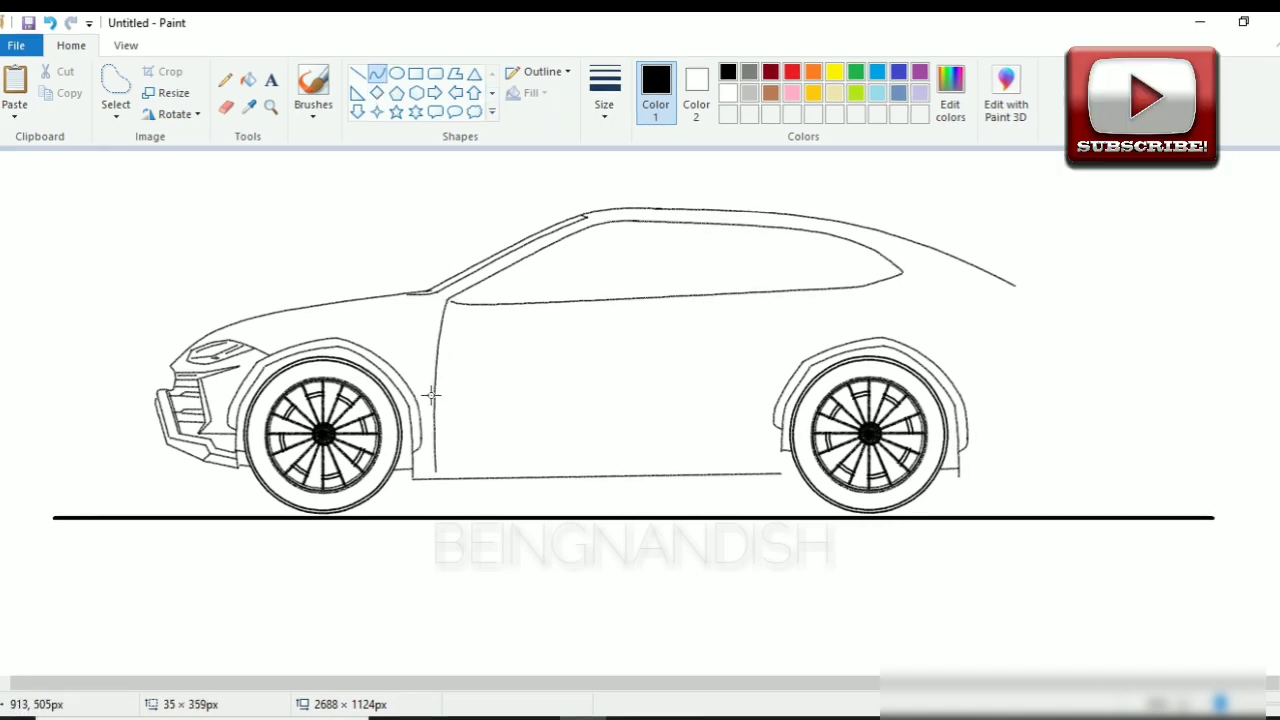
{"action": "left_click_drag", "start_coordinate": [669, 296], "coordinate": [655, 466]}
{"action": "mouse_move", "coordinate": [658, 400]}
{"action": "left_mouse_down"}
{"action": "mouse_move", "coordinate": [663, 337]}
{"action": "mouse_move", "coordinate": [657, 381]}
{"action": "left_mouse_up"}
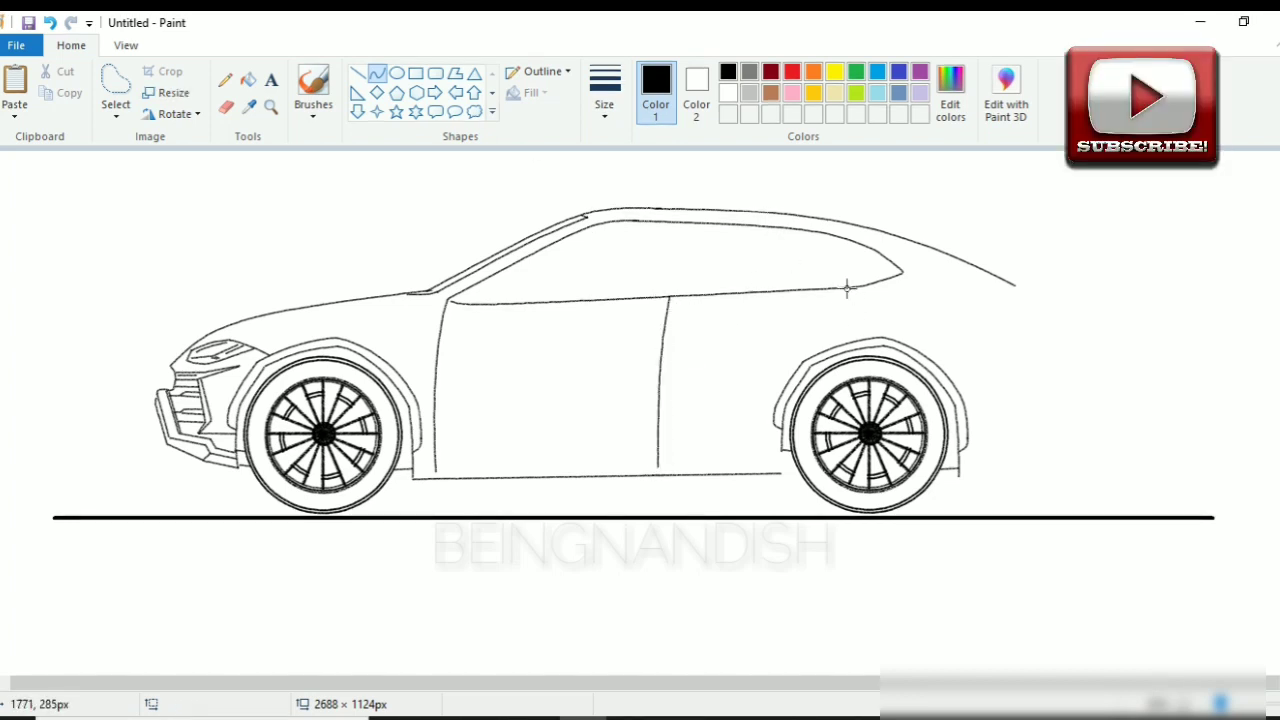
Move the rear wheel with its arch slightly rearward and extend the sill line to reach it
{"action": "left_click", "coordinate": [116, 86]}
{"action": "left_click_drag", "start_coordinate": [765, 328], "coordinate": [984, 559]}
{"action": "left_click_drag", "start_coordinate": [898, 436], "coordinate": [934, 436]}
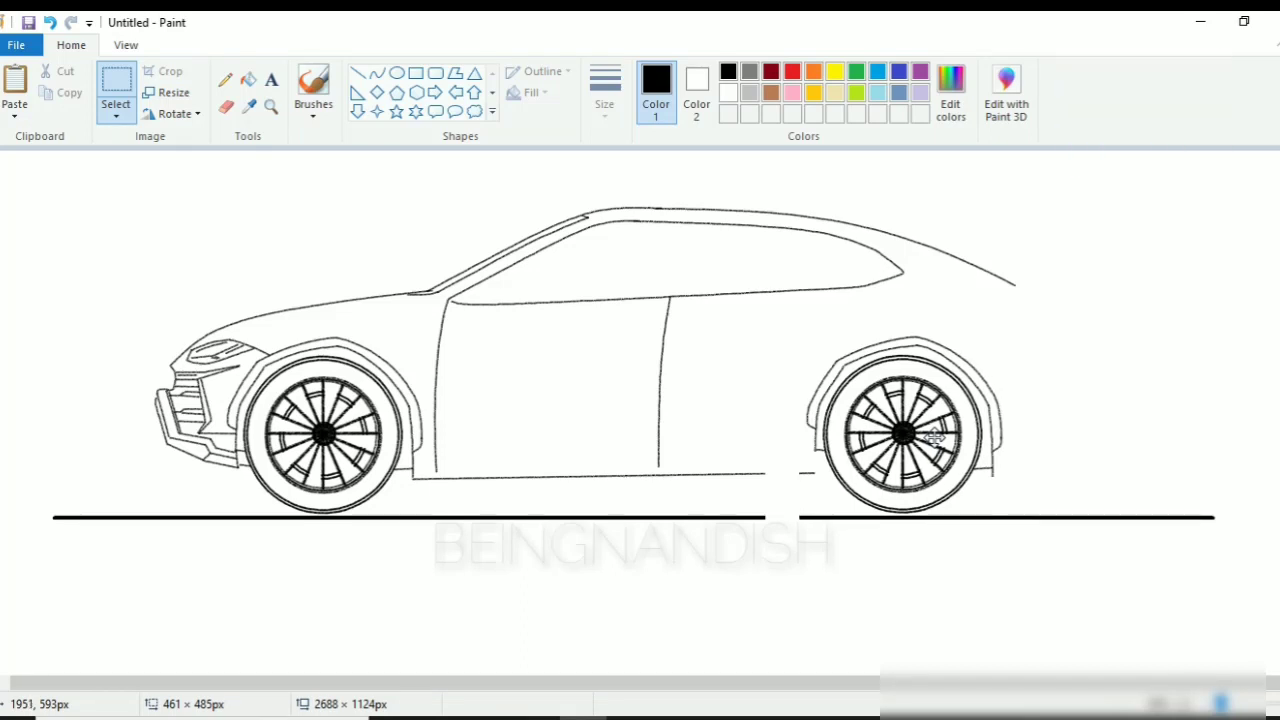
{"action": "left_click", "coordinate": [357, 73]}
{"action": "left_click_drag", "start_coordinate": [763, 475], "coordinate": [832, 475]}
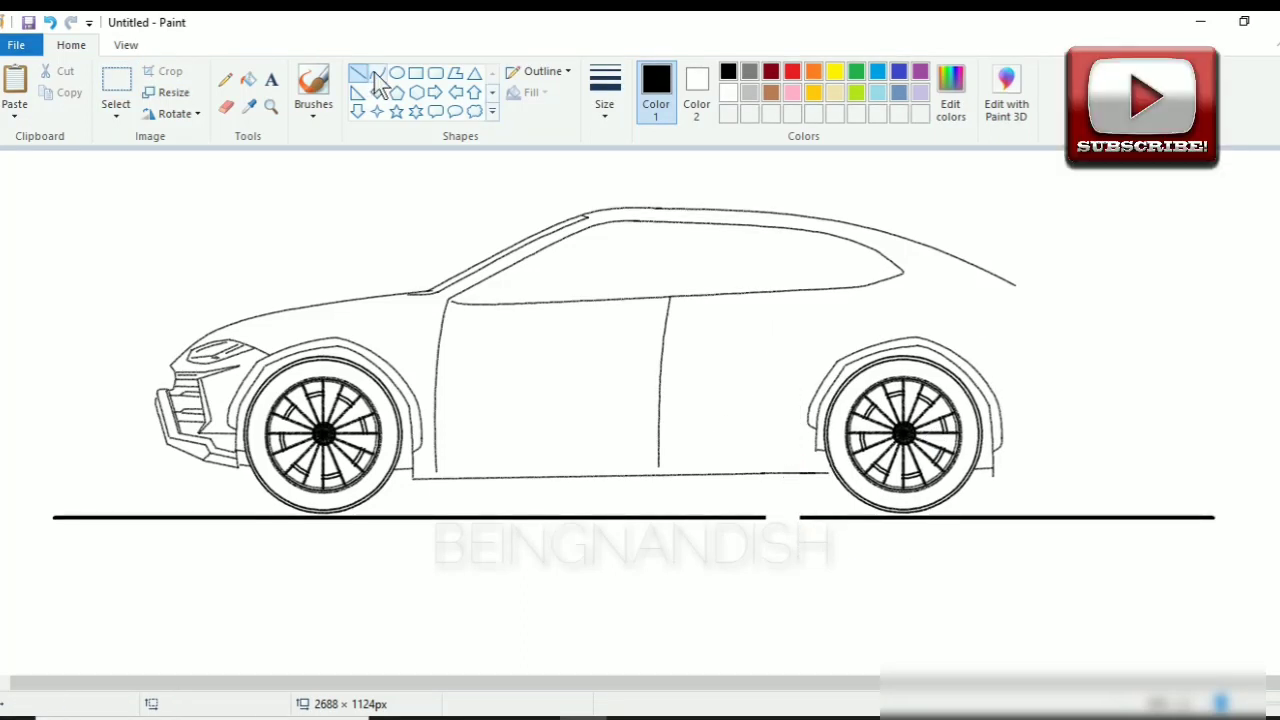
Draw a slanted divider line across the rear part of the side window, from its upper to its lower edge
{"action": "mouse_move", "coordinate": [790, 233]}
{"action": "left_mouse_down"}
{"action": "mouse_move", "coordinate": [851, 288]}
{"action": "mouse_move", "coordinate": [808, 232]}
{"action": "left_mouse_up"}
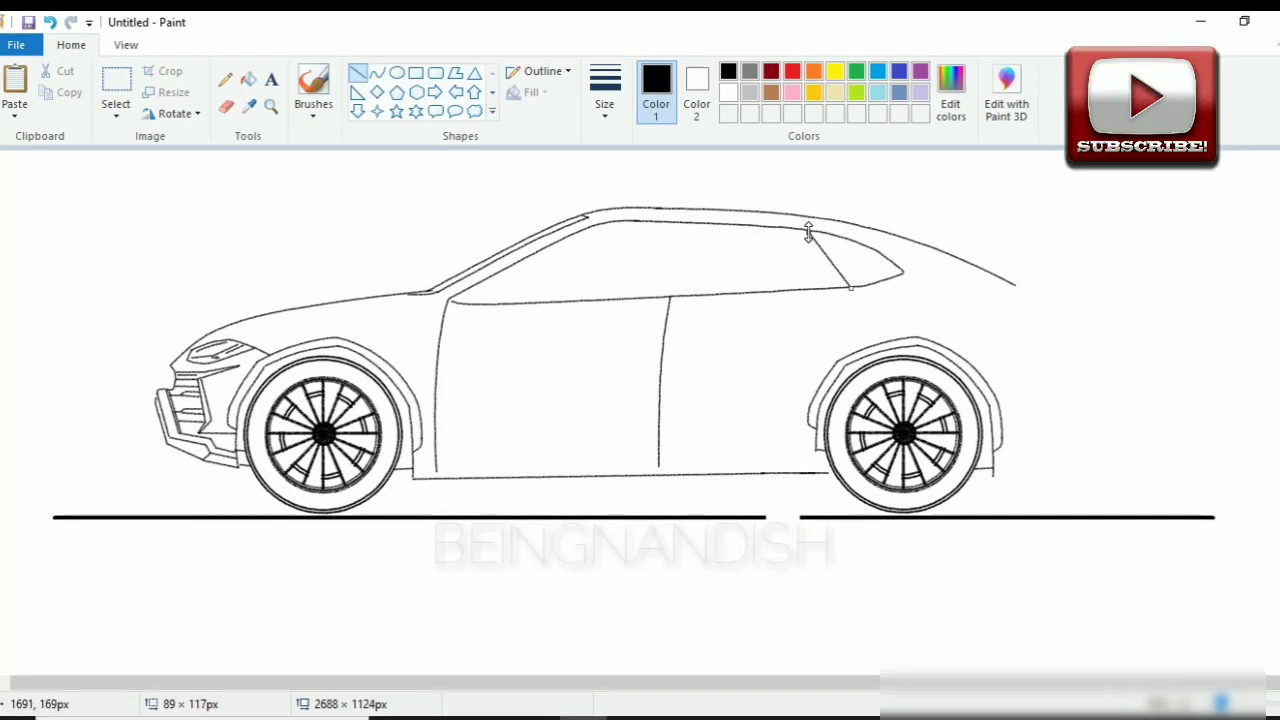
{"action": "left_click", "coordinate": [853, 288]}
{"action": "mouse_move", "coordinate": [850, 288]}
{"action": "left_mouse_down"}
{"action": "mouse_move", "coordinate": [866, 313]}
{"action": "mouse_move", "coordinate": [856, 306]}
{"action": "mouse_move", "coordinate": [866, 370]}
{"action": "mouse_move", "coordinate": [851, 362]}
{"action": "left_mouse_up"}
{"action": "left_click", "coordinate": [376, 72]}
{"action": "left_click_drag", "start_coordinate": [870, 315], "coordinate": [845, 305]}
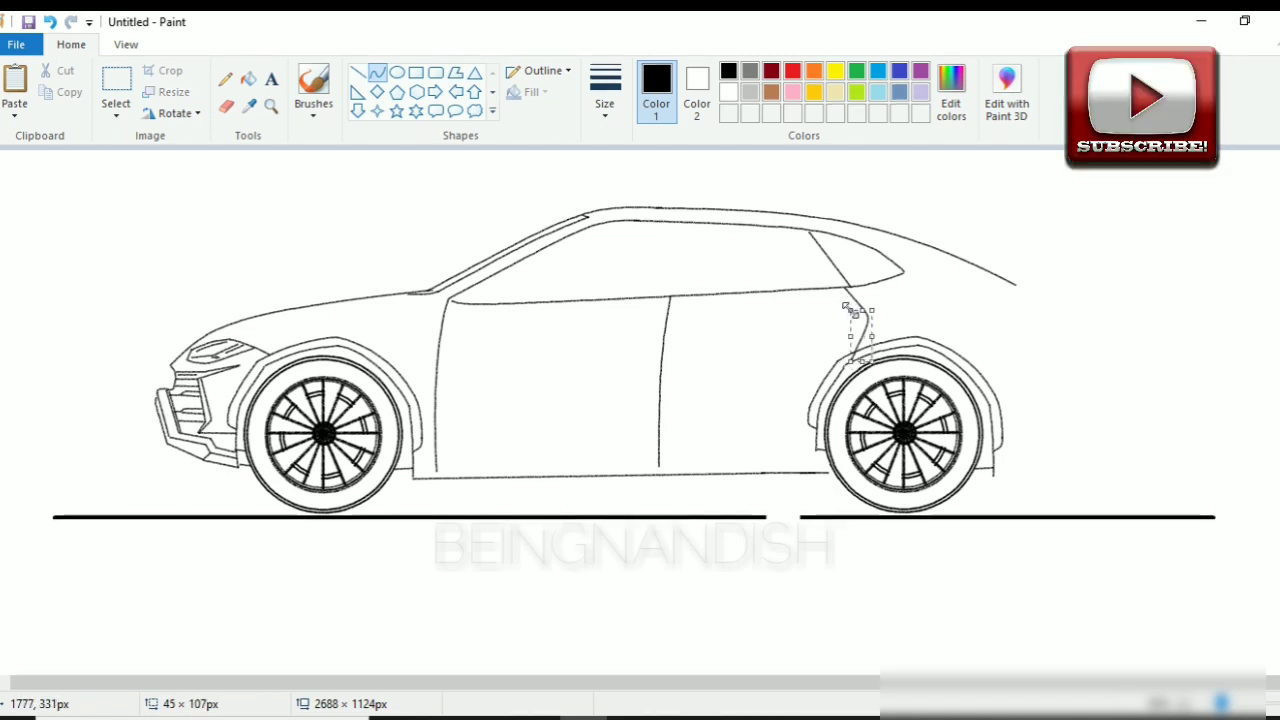
{"action": "key", "text": "ctrl+z"}
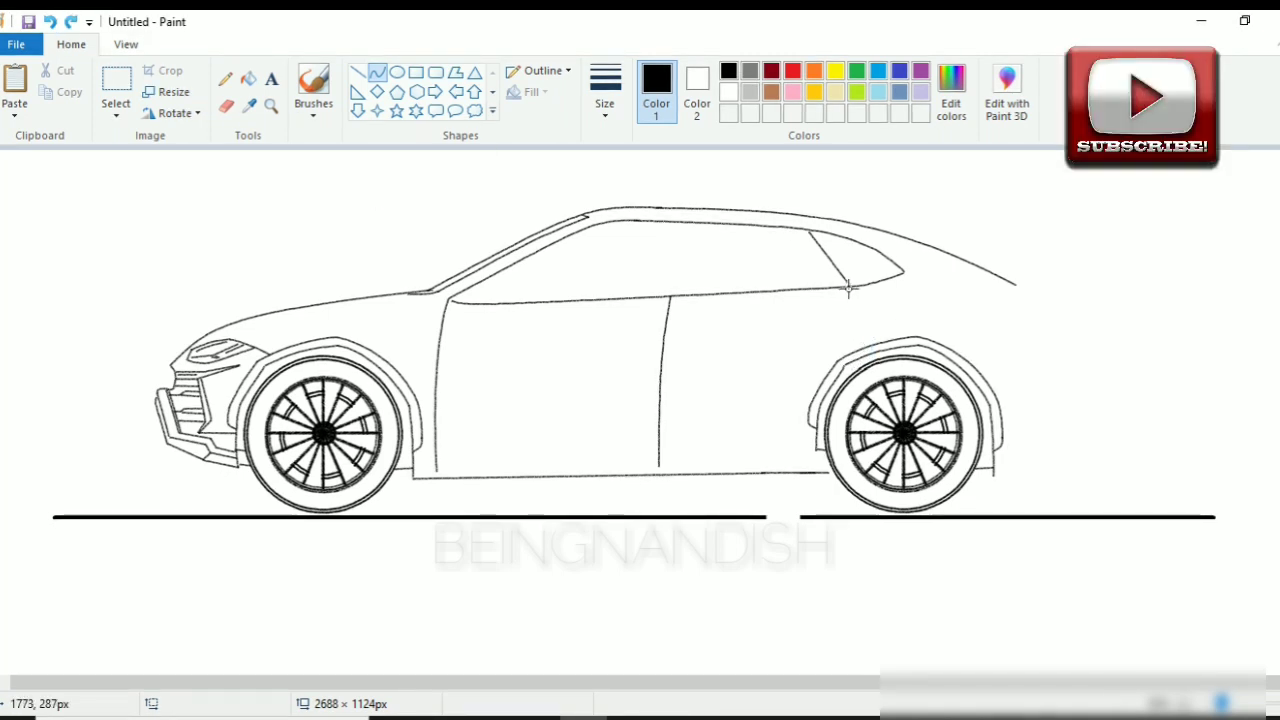
Draw the curved rear door seam from the window divider to the rear wheel arch and erase the sill line's overhanging end
{"action": "left_click", "coordinate": [872, 306]}
{"action": "left_click_drag", "start_coordinate": [872, 355], "coordinate": [874, 357]}
{"action": "left_click", "coordinate": [903, 313]}
{"action": "left_click", "coordinate": [226, 106]}
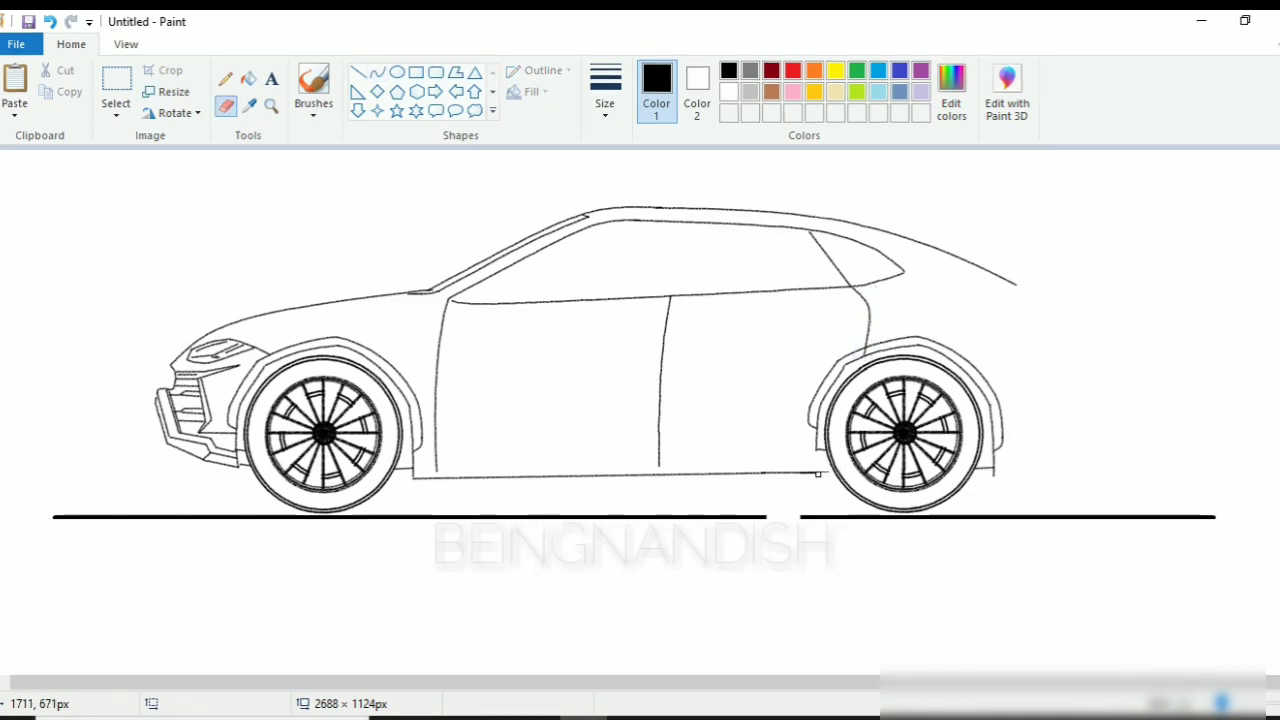
{"action": "left_click_drag", "start_coordinate": [821, 476], "coordinate": [817, 472]}
Draw the two centre pillar lines in the side window and add parallel lines beside the slanted rear divider
{"action": "left_click", "coordinate": [358, 73]}
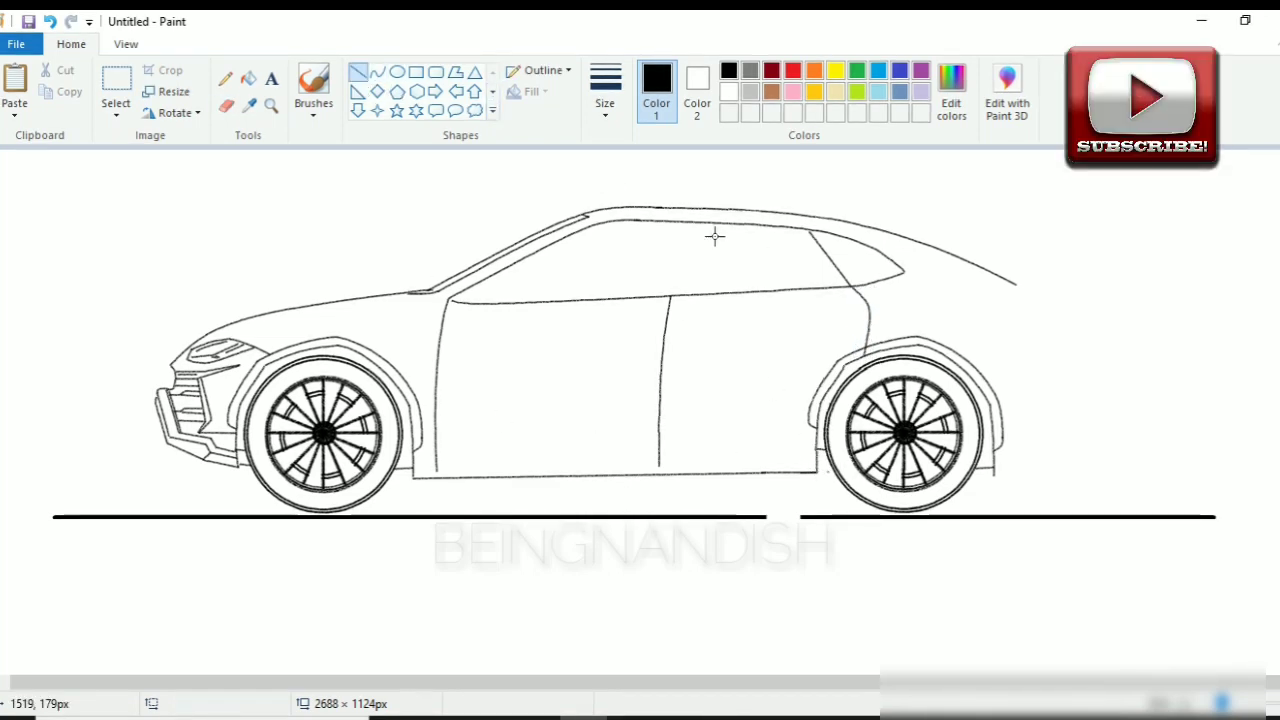
{"action": "mouse_move", "coordinate": [668, 222]}
{"action": "left_mouse_down"}
{"action": "mouse_move", "coordinate": [657, 296]}
{"action": "mouse_move", "coordinate": [680, 292]}
{"action": "left_mouse_up"}
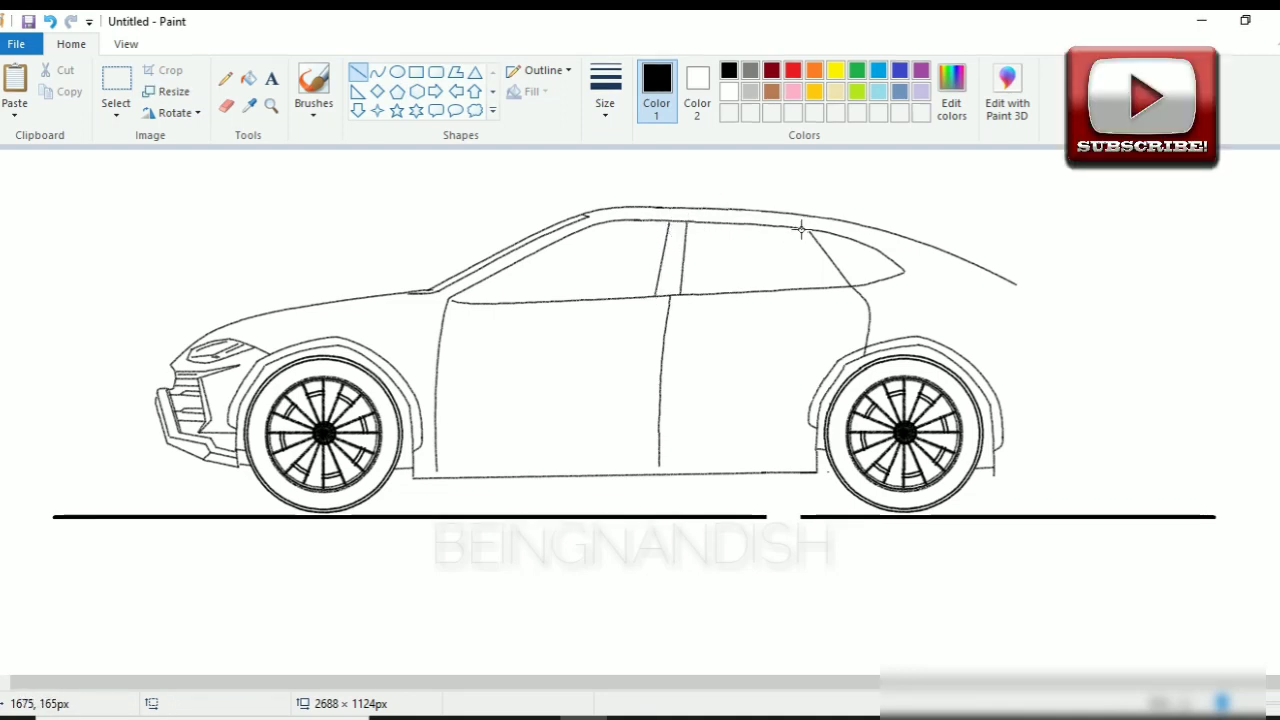
{"action": "mouse_move", "coordinate": [800, 229]}
{"action": "left_mouse_down"}
{"action": "mouse_move", "coordinate": [840, 287]}
{"action": "mouse_move", "coordinate": [857, 286]}
{"action": "left_mouse_up"}
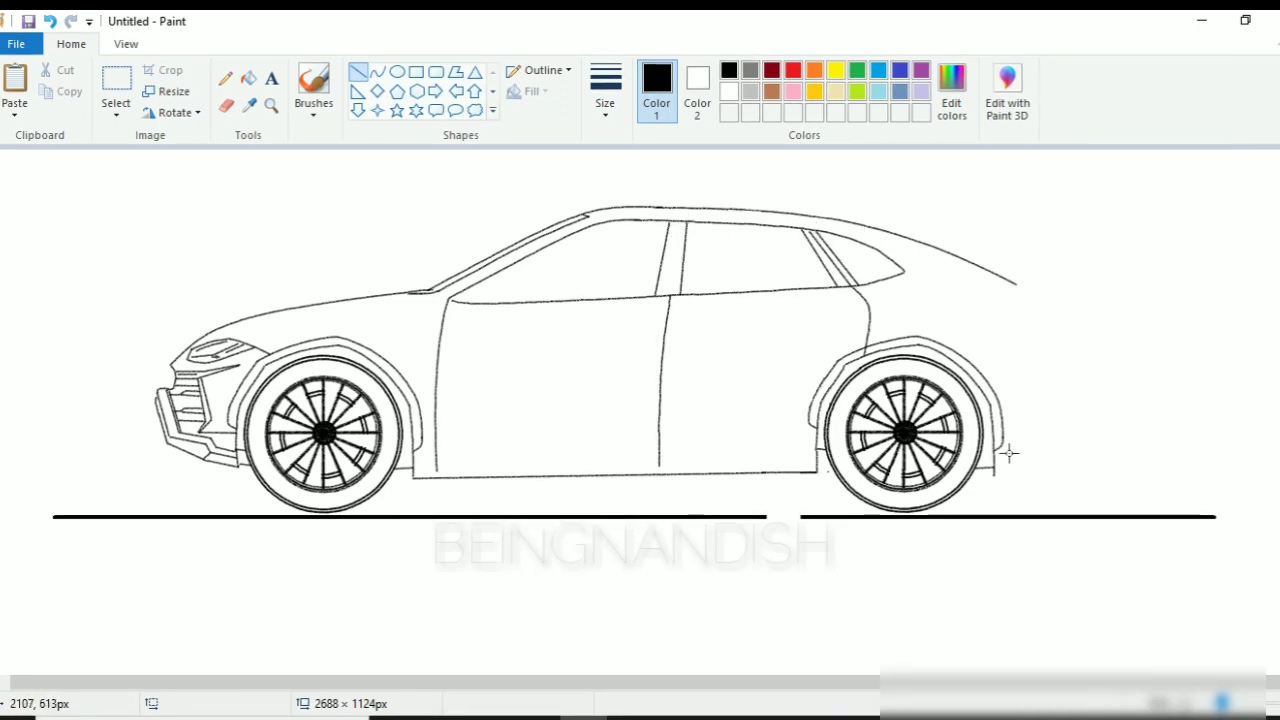
Draw the rear bumper's underside behind the rear wheel, curving up into the tail corner
{"action": "left_click", "coordinate": [377, 72]}
{"action": "left_click_drag", "start_coordinate": [994, 471], "coordinate": [1058, 431]}
{"action": "mouse_move", "coordinate": [1037, 449]}
{"action": "left_mouse_down"}
{"action": "mouse_move", "coordinate": [1072, 467]}
{"action": "mouse_move", "coordinate": [1070, 414]}
{"action": "mouse_move", "coordinate": [1074, 437]}
{"action": "left_mouse_up"}
{"action": "left_click", "coordinate": [1053, 364]}
{"action": "left_click_drag", "start_coordinate": [1016, 284], "coordinate": [1044, 290]}
{"action": "left_click", "coordinate": [1024, 291]}
{"action": "left_click", "coordinate": [1022, 291]}
{"action": "key", "text": "ctrl+z"}
Shift the rear section of the roofline slightly rearward and close the gap in the roof with a short line
{"action": "left_click", "coordinate": [113, 47]}
{"action": "left_click", "coordinate": [15, 90]}
{"action": "left_click", "coordinate": [71, 43]}
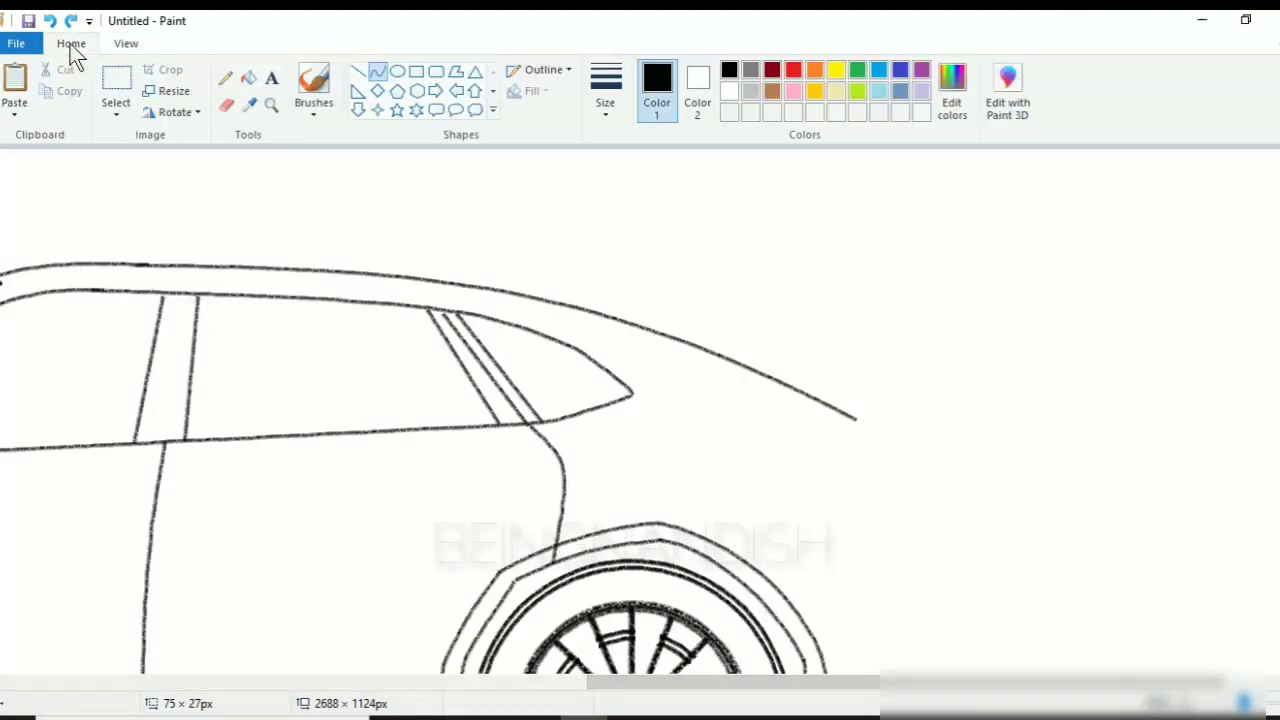
{"action": "left_click", "coordinate": [116, 112]}
{"action": "left_click", "coordinate": [140, 178]}
{"action": "mouse_move", "coordinate": [140, 247]}
{"action": "left_mouse_down"}
{"action": "mouse_move", "coordinate": [492, 308]}
{"action": "mouse_move", "coordinate": [137, 256]}
{"action": "left_mouse_up"}
{"action": "left_click_drag", "start_coordinate": [248, 258], "coordinate": [260, 257]}
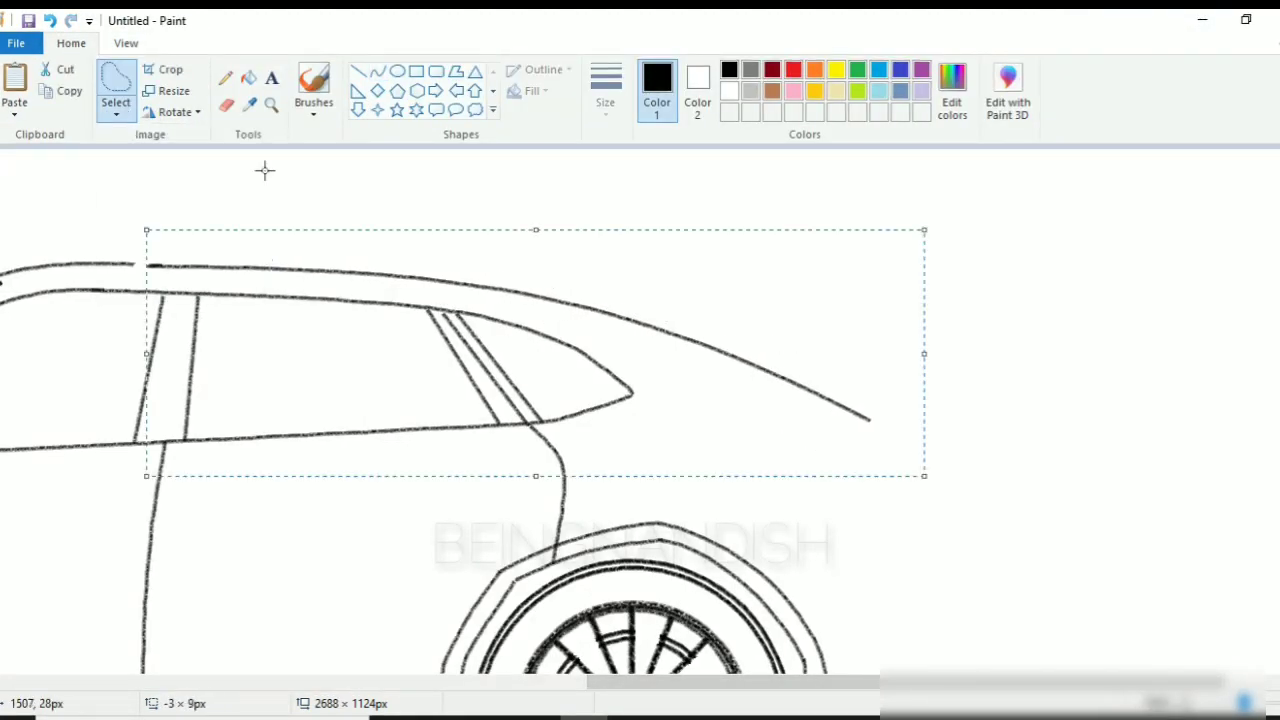
{"action": "left_click", "coordinate": [357, 71]}
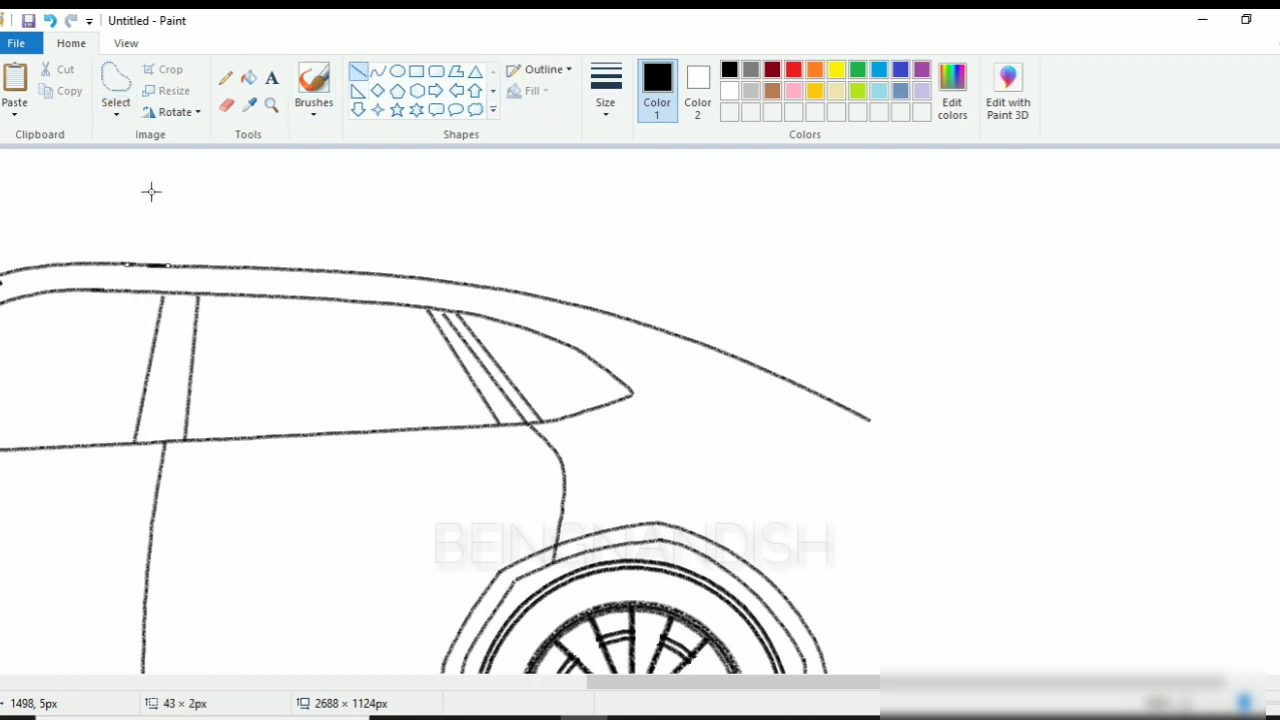
Draw a thin rear window strip just beneath the sloping rear roofline and close both of its ends
{"action": "left_click", "coordinate": [377, 71]}
{"action": "left_click_drag", "start_coordinate": [612, 320], "coordinate": [840, 412]}
{"action": "left_click_drag", "start_coordinate": [724, 364], "coordinate": [720, 354]}
{"action": "left_click", "coordinate": [646, 226]}
{"action": "left_click", "coordinate": [358, 71]}
{"action": "left_click_drag", "start_coordinate": [605, 319], "coordinate": [613, 320]}
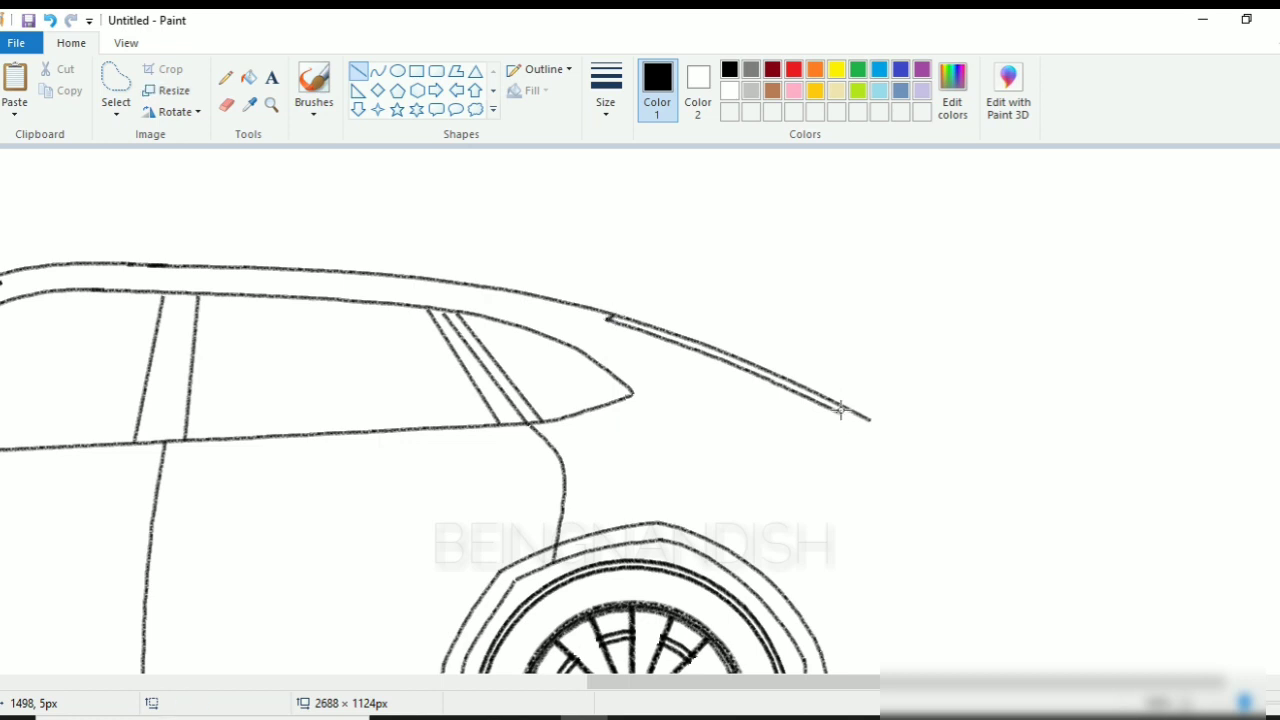
{"action": "left_click_drag", "start_coordinate": [860, 415], "coordinate": [868, 416]}
Extend the roofline's end into a small lip and draw the curved upper tail outline beneath it
{"action": "scroll", "coordinate": [904, 455], "scroll_direction": "down", "scroll_amount": 2}
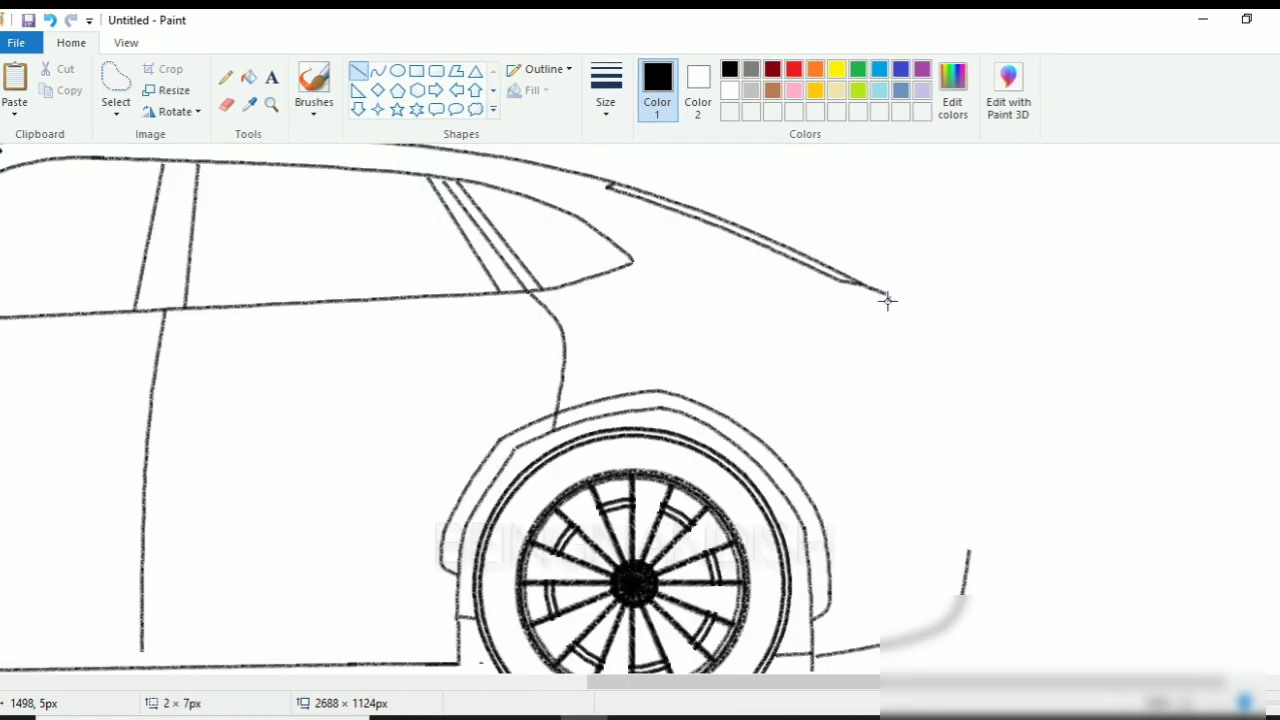
{"action": "left_click", "coordinate": [378, 71]}
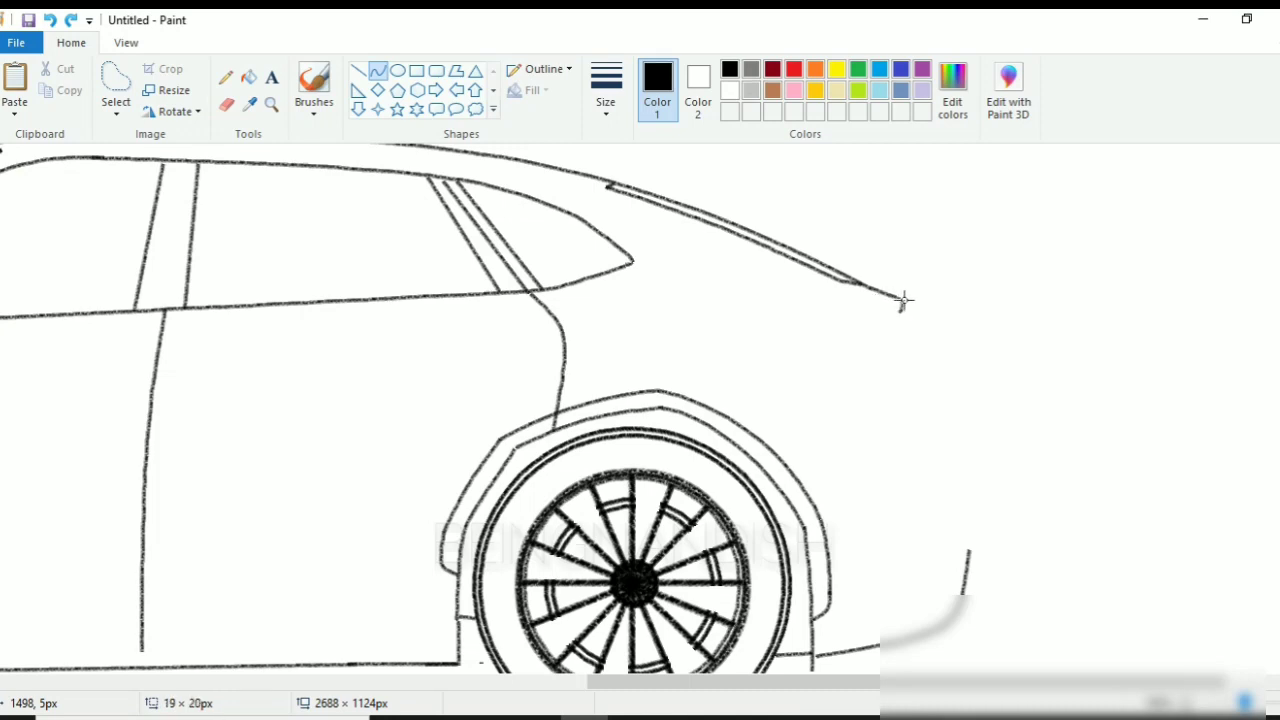
{"action": "left_click", "coordinate": [904, 300]}
{"action": "left_click", "coordinate": [910, 300]}
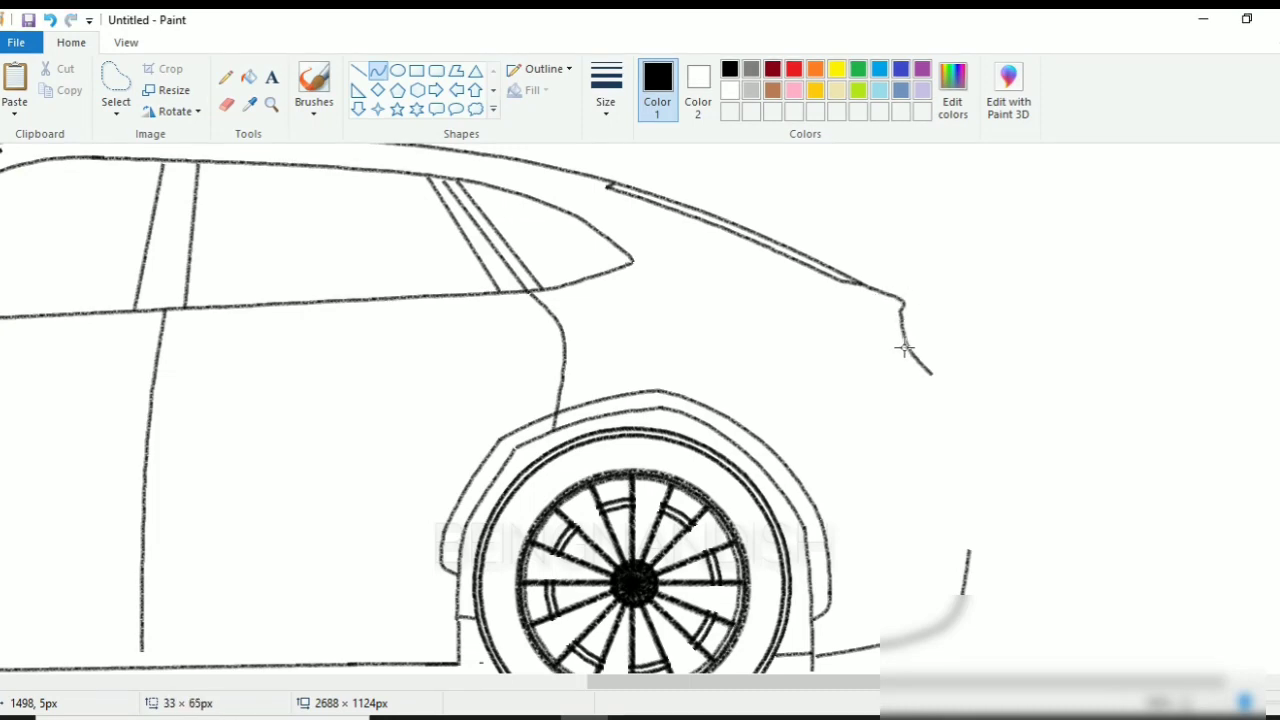
{"action": "left_click", "coordinate": [903, 343]}
{"action": "left_click", "coordinate": [943, 377]}
Continue the tail outline down with a near-vertical edge and a small step to join the rear bumper curve
{"action": "left_click_drag", "start_coordinate": [931, 373], "coordinate": [952, 517]}
{"action": "left_click", "coordinate": [942, 388]}
{"action": "left_click", "coordinate": [948, 461]}
{"action": "left_click", "coordinate": [377, 72]}
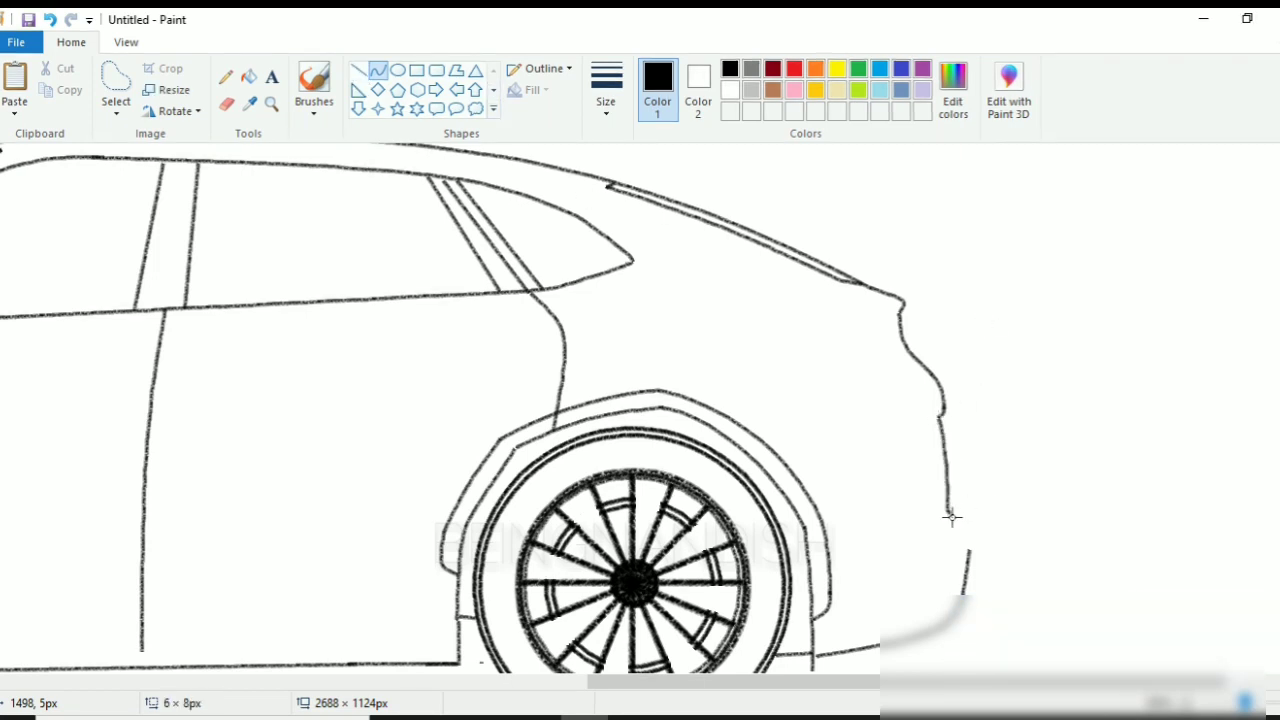
{"action": "left_click", "coordinate": [968, 537]}
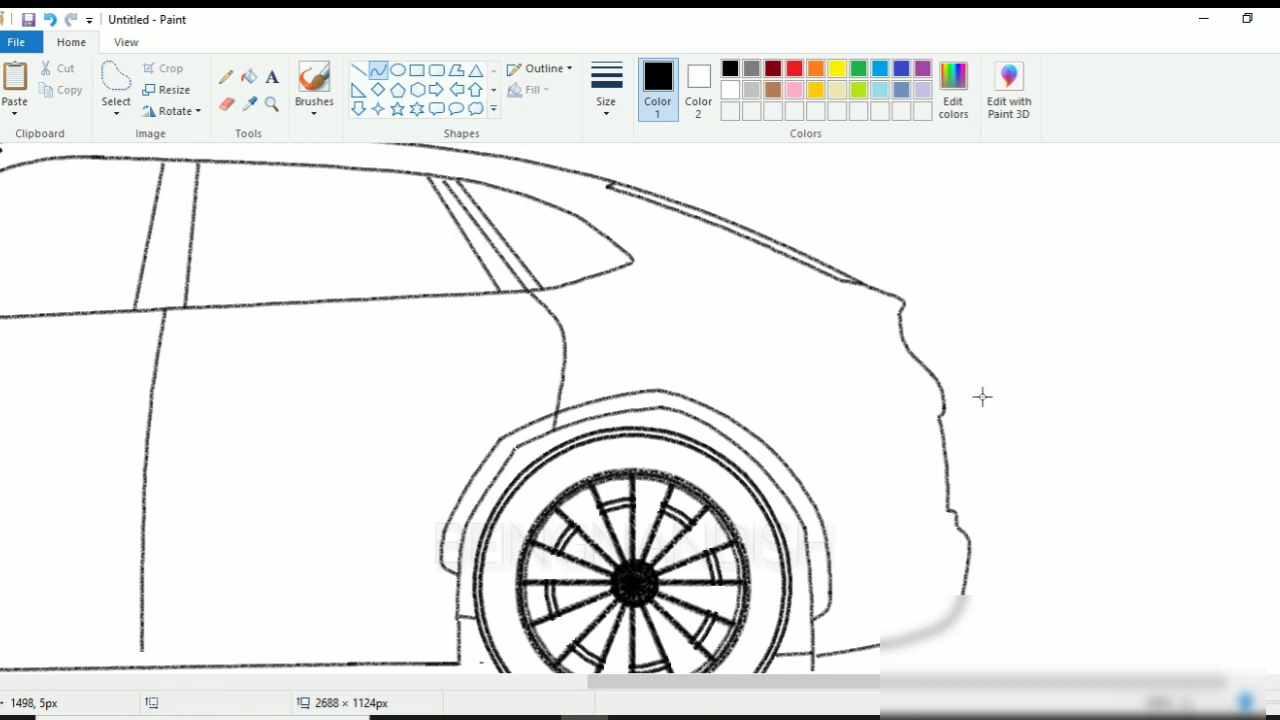
Draw a crease from the tail outline forward to the rear wheel arch and the tail light's lower edge beneath it
{"action": "left_click", "coordinate": [358, 70]}
{"action": "left_click_drag", "start_coordinate": [873, 328], "coordinate": [720, 408]}
{"action": "left_click", "coordinate": [952, 314]}
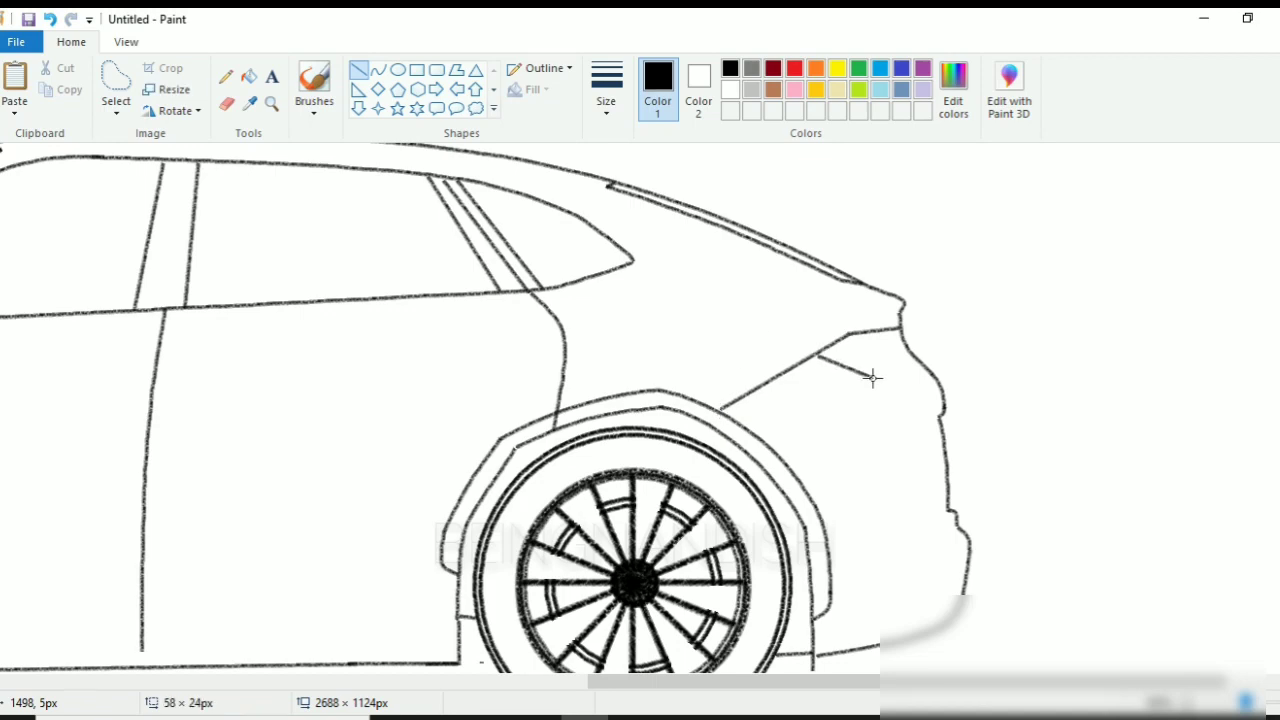
{"action": "left_click_drag", "start_coordinate": [873, 377], "coordinate": [936, 378]}
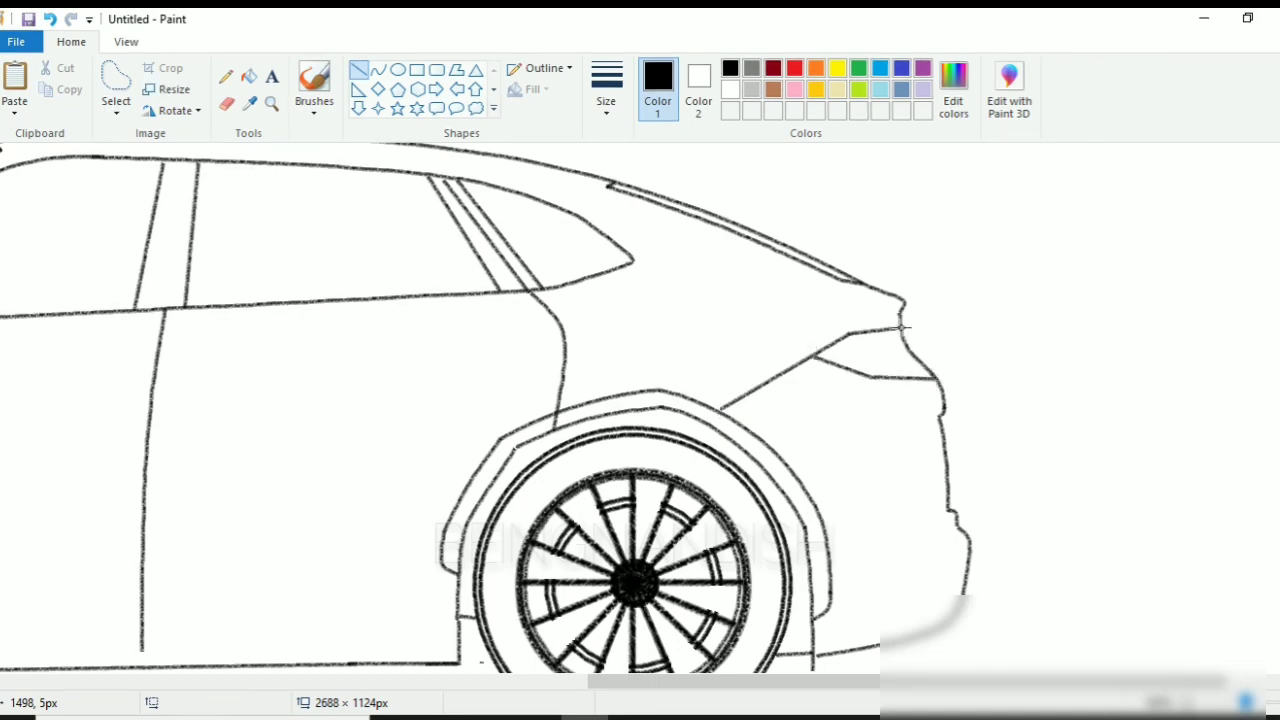
Draw the tail light's protruding rear tip and the angled line inside it, cleaning up the line's corner
{"action": "left_click", "coordinate": [378, 70]}
{"action": "left_click", "coordinate": [359, 70]}
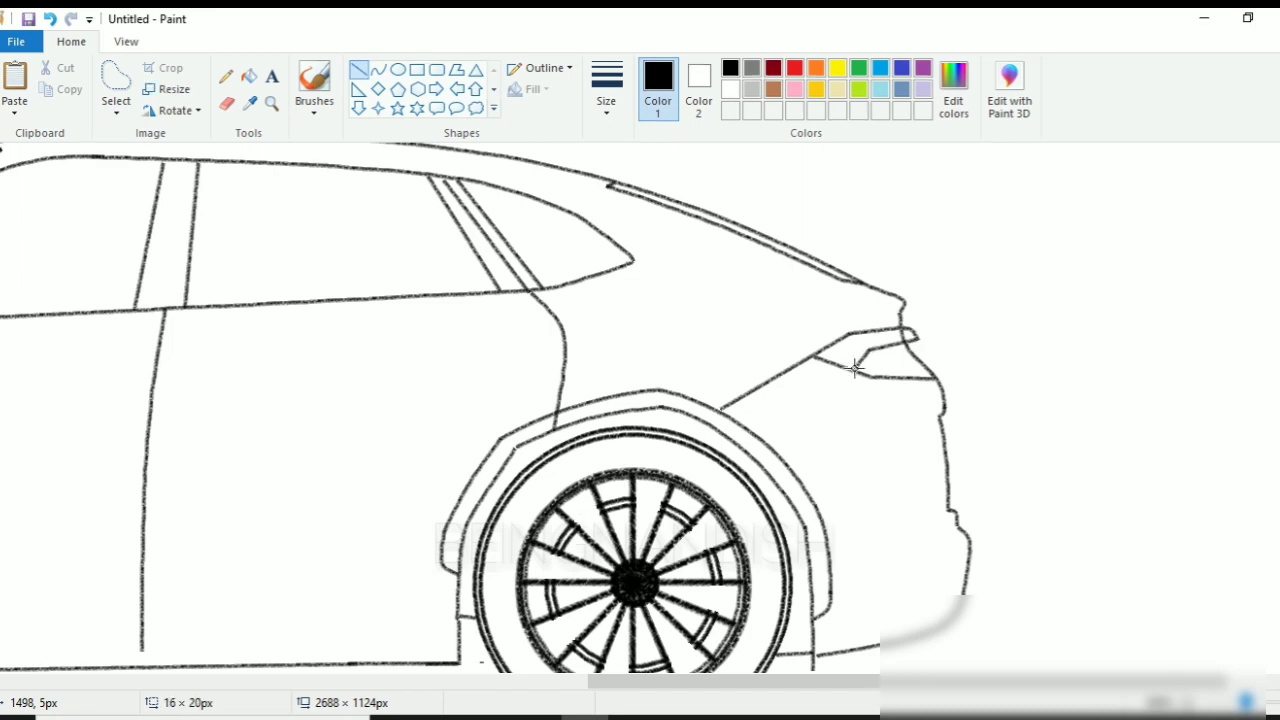
{"action": "left_click_drag", "start_coordinate": [870, 349], "coordinate": [874, 350]}
{"action": "left_click", "coordinate": [227, 104]}
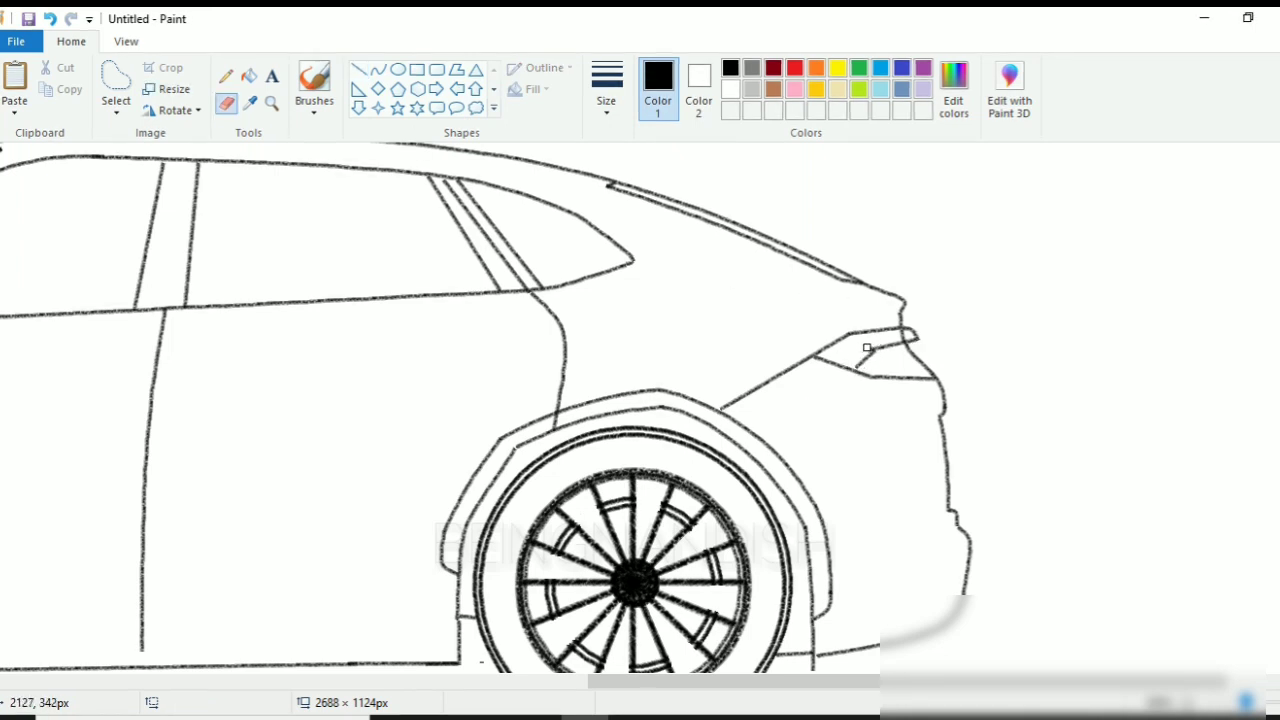
Draw a small pointed spoiler at the roofline's end and erase the tail outline crossing the tail light
{"action": "left_click", "coordinate": [378, 70]}
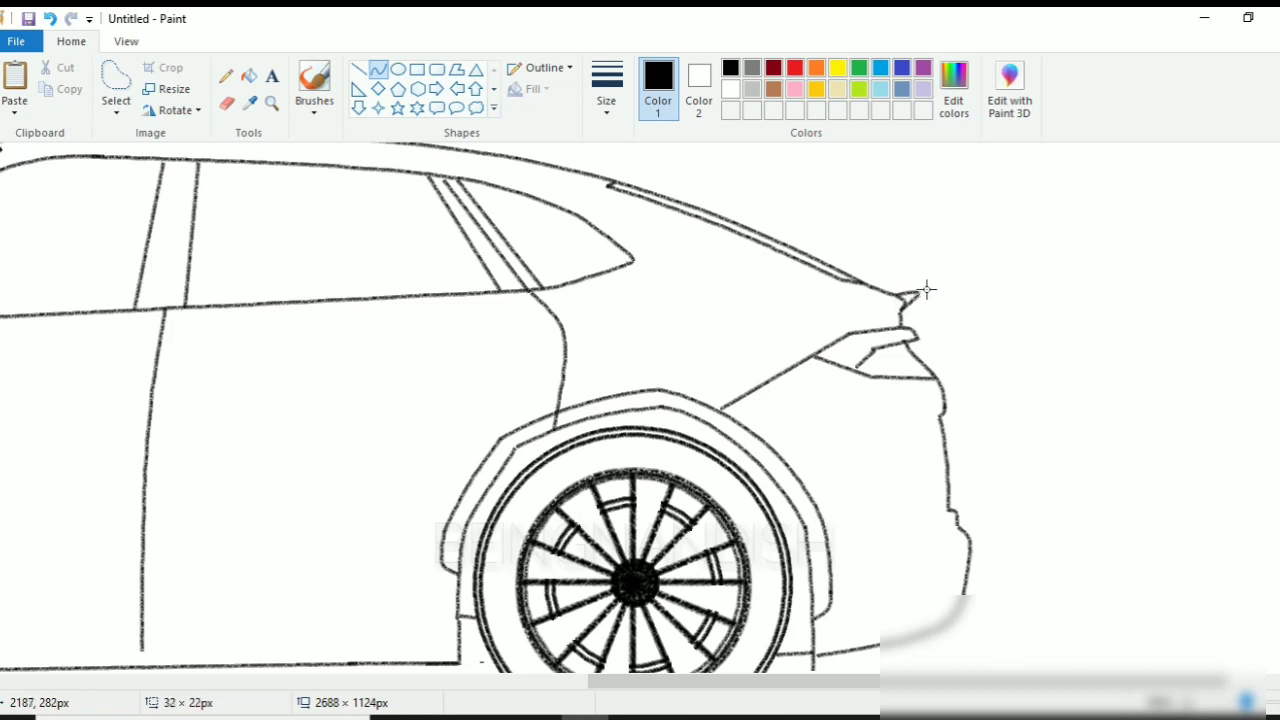
{"action": "left_click", "coordinate": [942, 287]}
{"action": "left_click_drag", "start_coordinate": [917, 308], "coordinate": [918, 286]}
{"action": "left_click_drag", "start_coordinate": [941, 297], "coordinate": [952, 312]}
{"action": "left_click", "coordinate": [227, 104]}
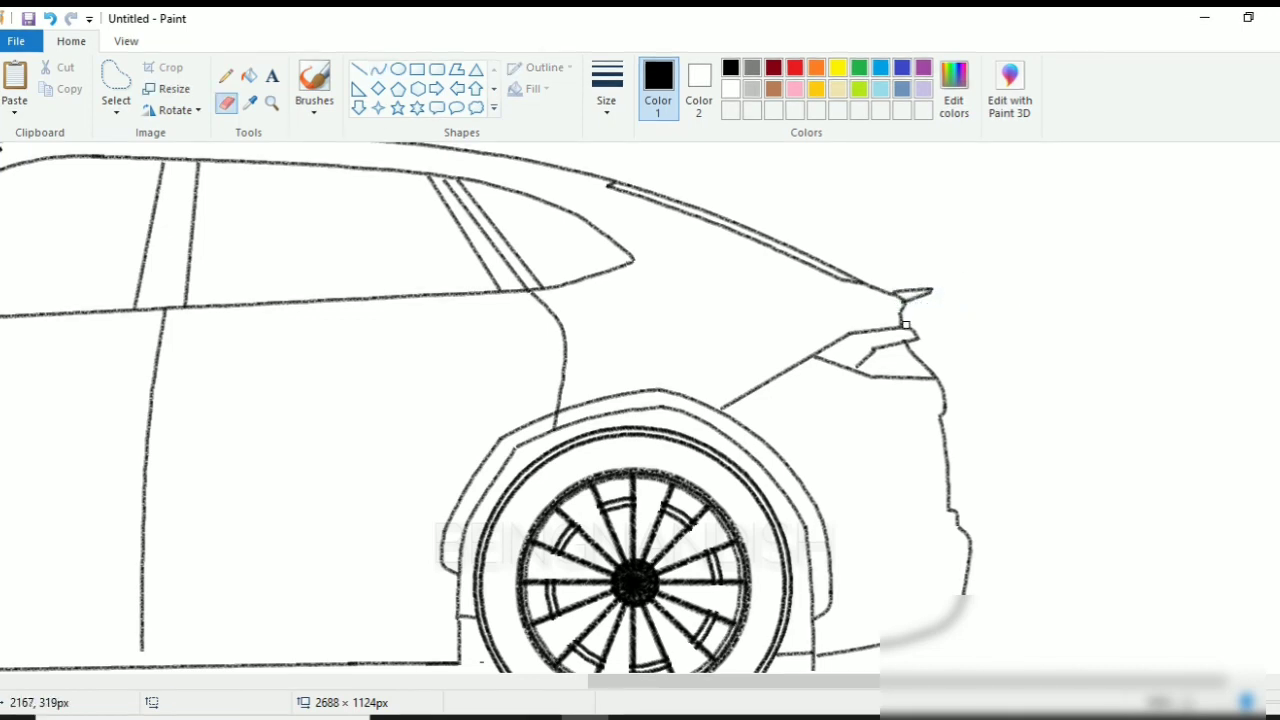
Draw the Y-shaped inner lines inside the tail light
{"action": "left_click", "coordinate": [358, 69]}
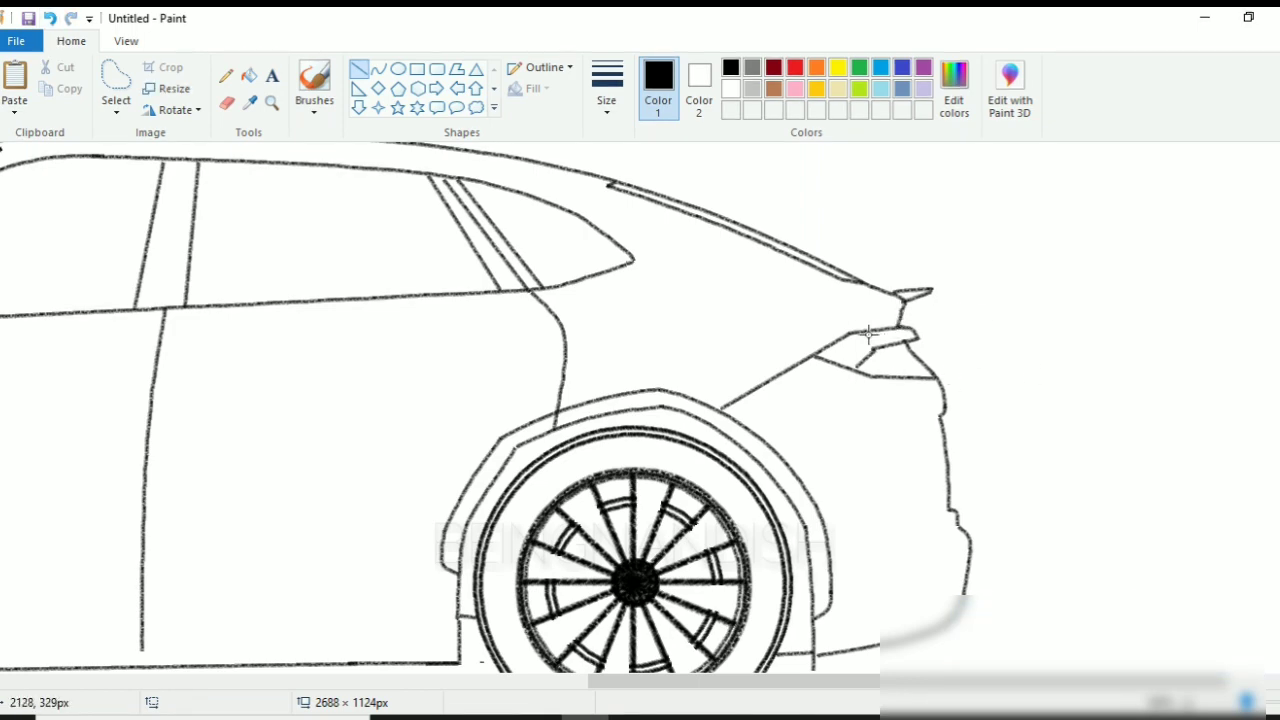
{"action": "mouse_move", "coordinate": [840, 341]}
{"action": "left_mouse_down"}
{"action": "mouse_move", "coordinate": [853, 367]}
{"action": "mouse_move", "coordinate": [866, 343]}
{"action": "left_mouse_up"}
{"action": "left_click", "coordinate": [837, 300]}
{"action": "mouse_move", "coordinate": [866, 344]}
{"action": "left_mouse_down"}
{"action": "mouse_move", "coordinate": [852, 362]}
{"action": "mouse_move", "coordinate": [858, 338]}
{"action": "left_mouse_up"}
{"action": "left_click", "coordinate": [50, 18]}
Draw the rear bumper's upper edge forward to the wheel arch and erase the arch trim's lower end
{"action": "left_click_drag", "start_coordinate": [955, 527], "coordinate": [905, 533]}
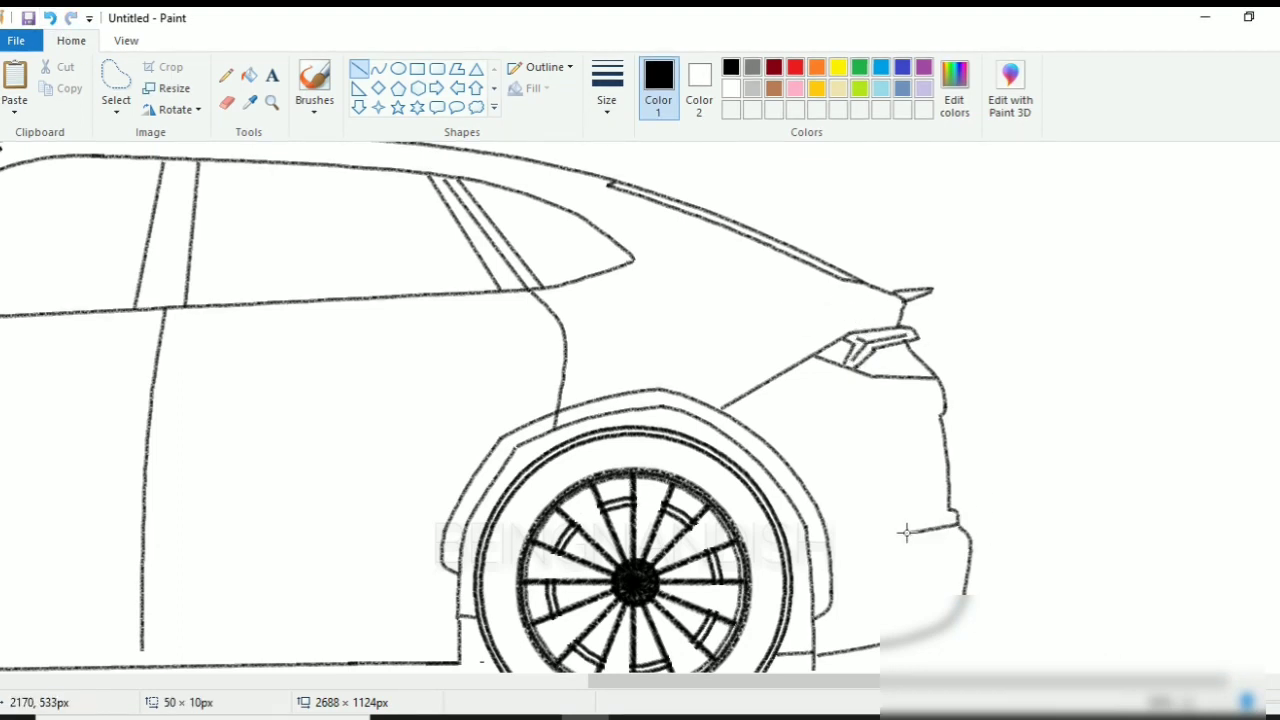
{"action": "left_click", "coordinate": [227, 102]}
{"action": "left_click_drag", "start_coordinate": [826, 566], "coordinate": [820, 616]}
{"action": "left_click", "coordinate": [378, 68]}
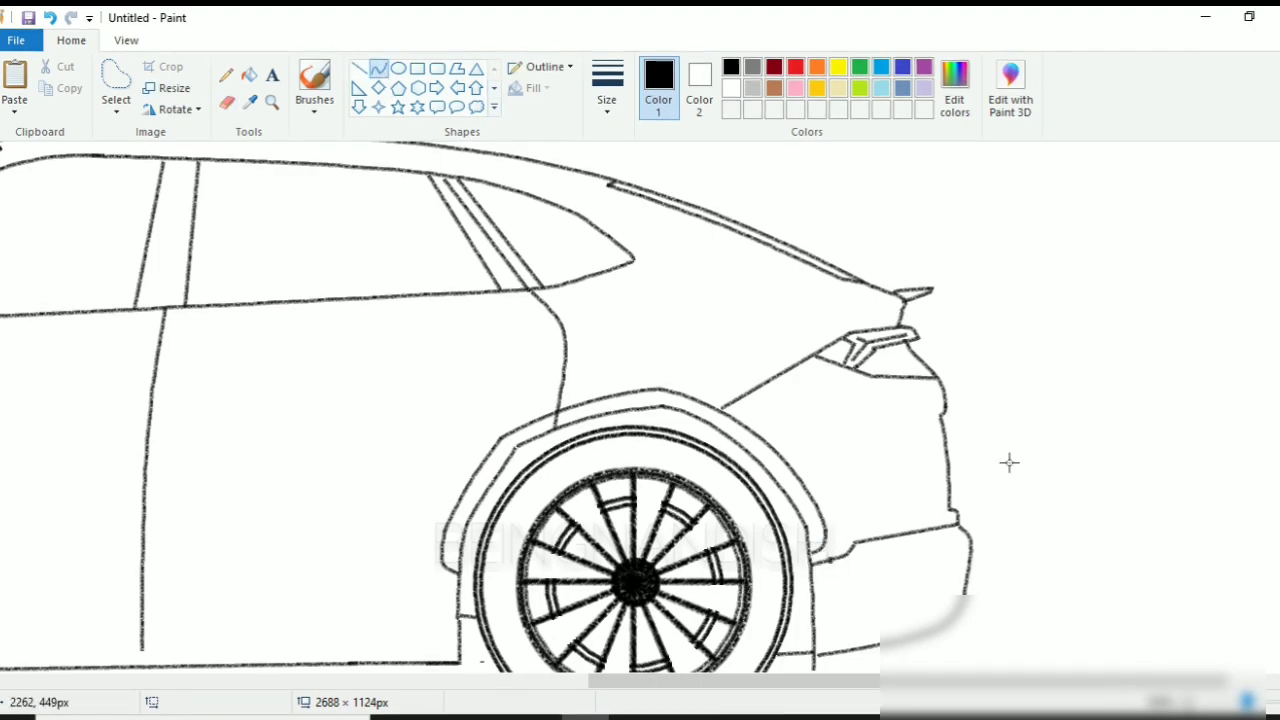
Draw a rising line across the bumper's lower rear corner, curving to the tail outline, to form the exhaust recess
{"action": "scroll", "coordinate": [1009, 462], "scroll_direction": "down", "scroll_amount": 3}
{"action": "left_click", "coordinate": [358, 68]}
{"action": "mouse_move", "coordinate": [850, 516]}
{"action": "left_mouse_down"}
{"action": "mouse_move", "coordinate": [980, 450]}
{"action": "mouse_move", "coordinate": [902, 478]}
{"action": "mouse_move", "coordinate": [922, 458]}
{"action": "mouse_move", "coordinate": [974, 444]}
{"action": "left_mouse_up"}
{"action": "left_click", "coordinate": [378, 68]}
{"action": "left_click", "coordinate": [1011, 407]}
{"action": "left_click", "coordinate": [358, 68]}
Draw two overlapping rounded exhaust tips inside the recess at the bumper's lower rear corner
{"action": "left_click", "coordinate": [379, 70]}
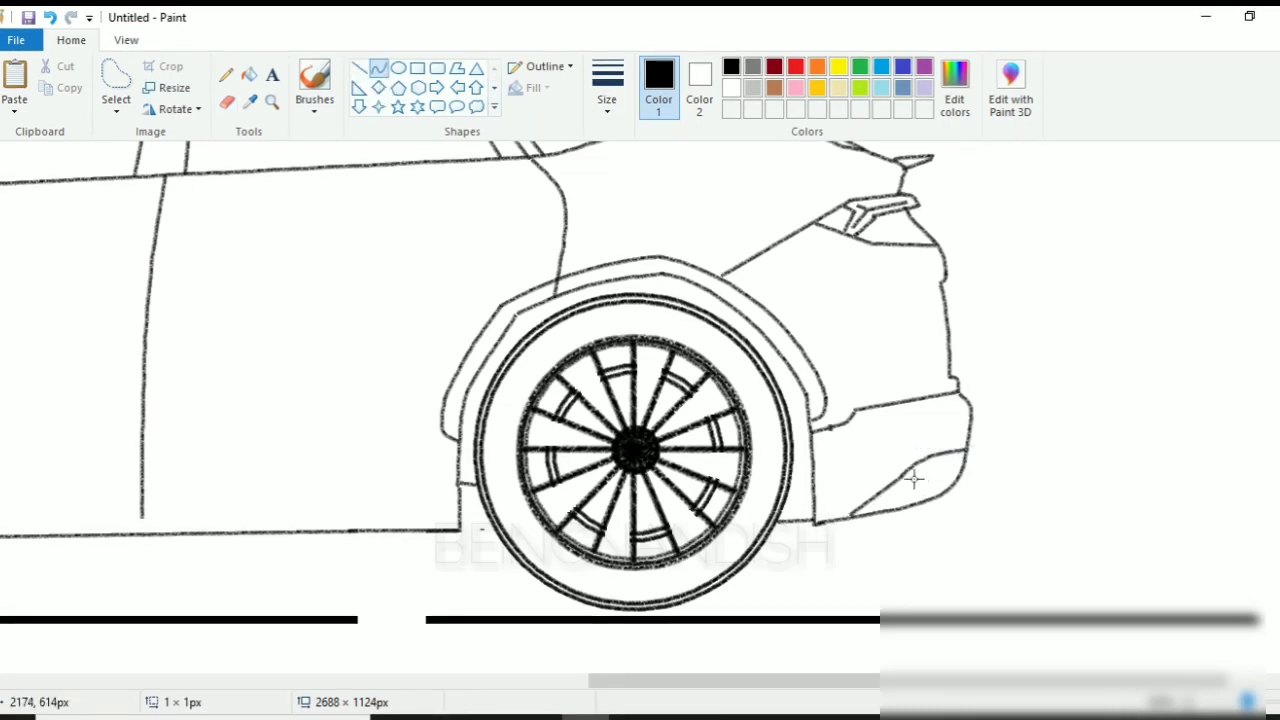
{"action": "left_click", "coordinate": [903, 487]}
{"action": "left_click", "coordinate": [903, 486]}
{"action": "mouse_move", "coordinate": [914, 479]}
{"action": "left_mouse_down"}
{"action": "mouse_move", "coordinate": [897, 510]}
{"action": "mouse_move", "coordinate": [914, 480]}
{"action": "mouse_move", "coordinate": [916, 510]}
{"action": "mouse_move", "coordinate": [854, 517]}
{"action": "left_mouse_up"}
{"action": "left_click", "coordinate": [918, 486]}
{"action": "left_click", "coordinate": [920, 488]}
{"action": "left_click", "coordinate": [920, 488]}
{"action": "left_click", "coordinate": [938, 482]}
{"action": "left_click", "coordinate": [937, 491]}
{"action": "left_click", "coordinate": [937, 491]}
{"action": "left_click", "coordinate": [358, 68]}
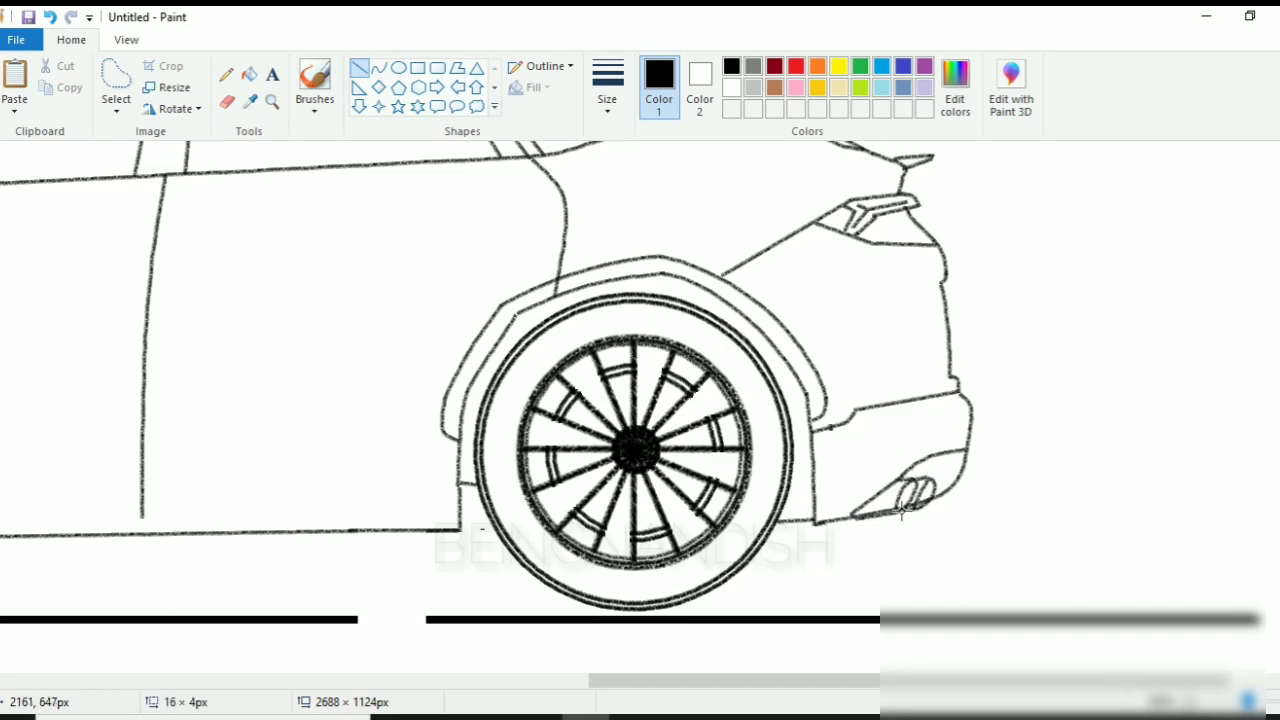
Draw a sweeping curve across the rear bumper above the exhaust recess and a thin strip along the bumper's upper edge
{"action": "left_click", "coordinate": [378, 68]}
{"action": "mouse_move", "coordinate": [918, 472]}
{"action": "left_mouse_down"}
{"action": "mouse_move", "coordinate": [952, 460]}
{"action": "mouse_move", "coordinate": [843, 448]}
{"action": "mouse_move", "coordinate": [824, 452]}
{"action": "mouse_move", "coordinate": [823, 486]}
{"action": "left_mouse_up"}
{"action": "left_click", "coordinate": [858, 433]}
{"action": "left_click", "coordinate": [358, 68]}
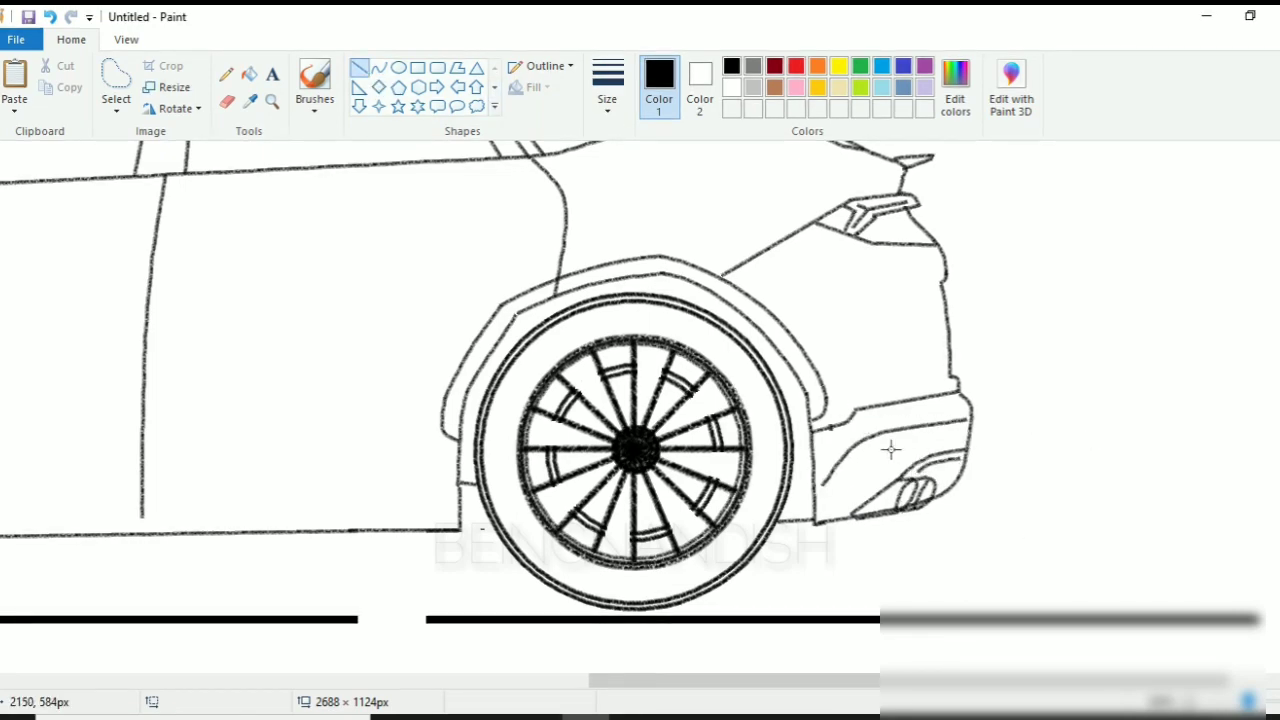
{"action": "left_click_drag", "start_coordinate": [858, 413], "coordinate": [948, 396]}
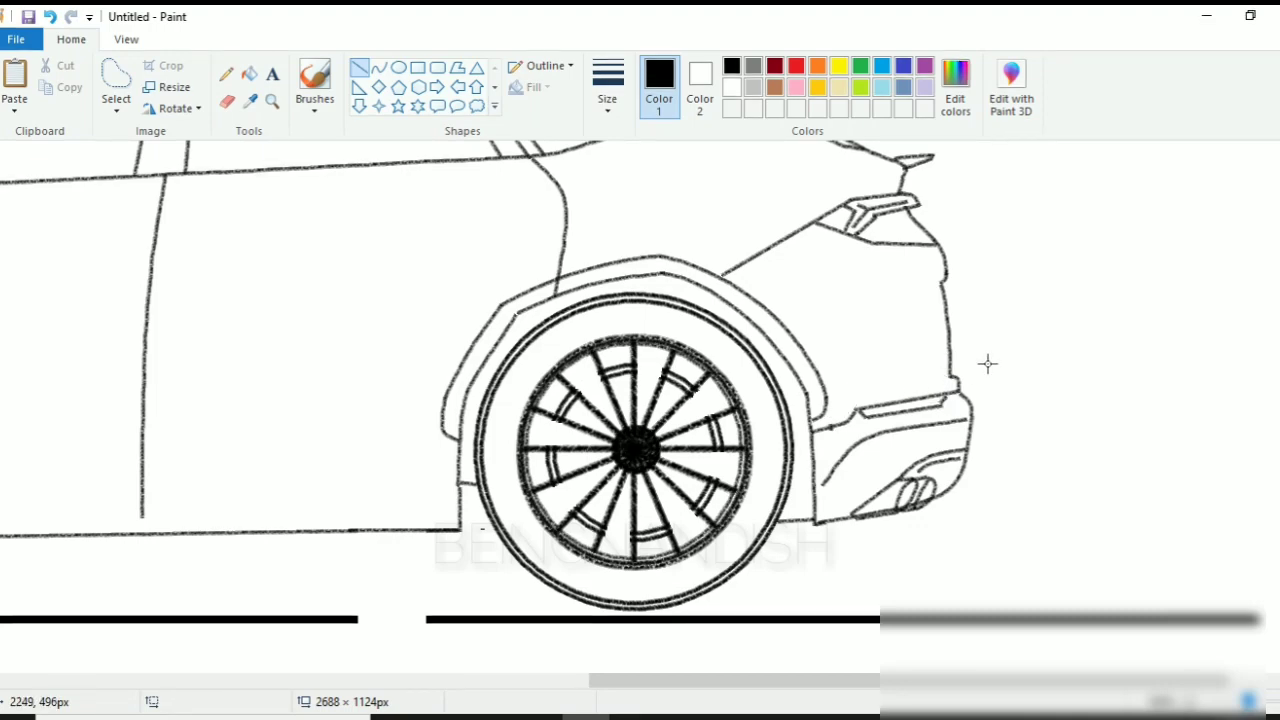
Draw a narrow slanted vent above the rear bumper and a line from its lower end to the tail outline
{"action": "scroll", "coordinate": [987, 364], "scroll_direction": "up", "scroll_amount": 3}
{"action": "left_click_drag", "start_coordinate": [874, 421], "coordinate": [848, 463]}
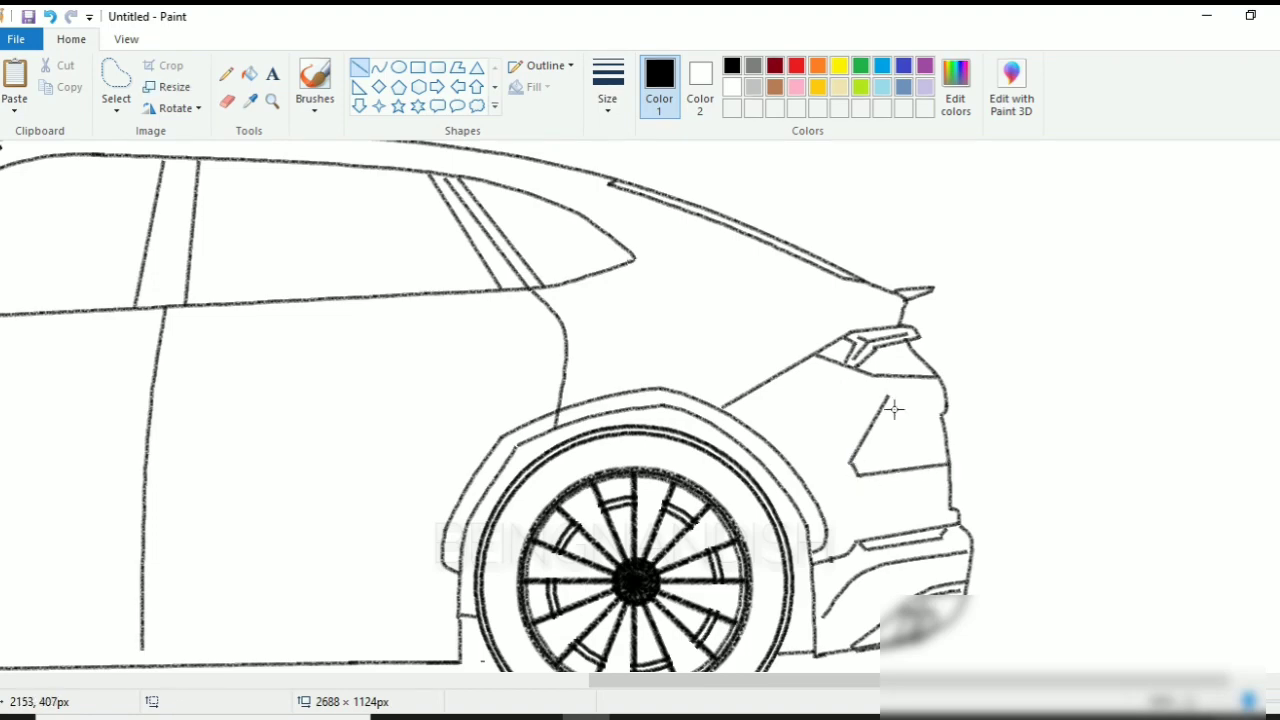
{"action": "left_click_drag", "start_coordinate": [892, 396], "coordinate": [857, 470]}
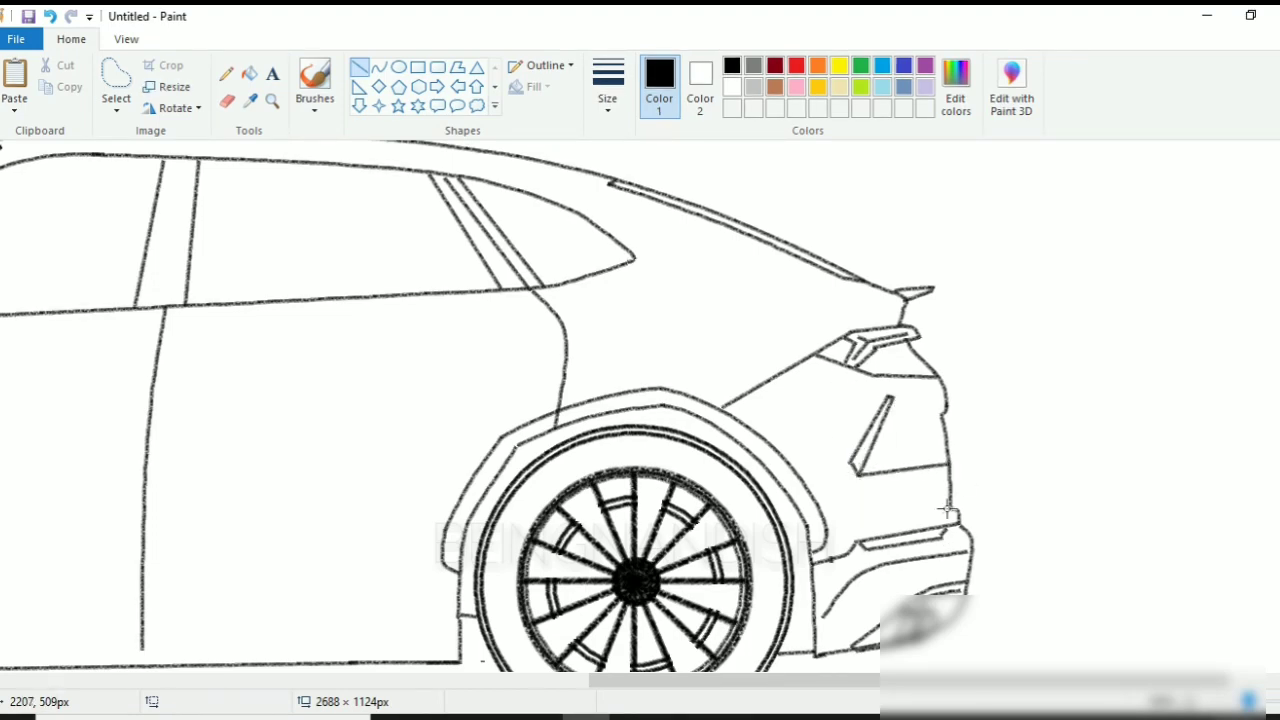
Draw a line just above the sill's bottom edge and a crease rising from the front wheel arch, levelling off before the rear wheel
{"action": "left_click", "coordinate": [126, 38]}
{"action": "left_click", "coordinate": [53, 95]}
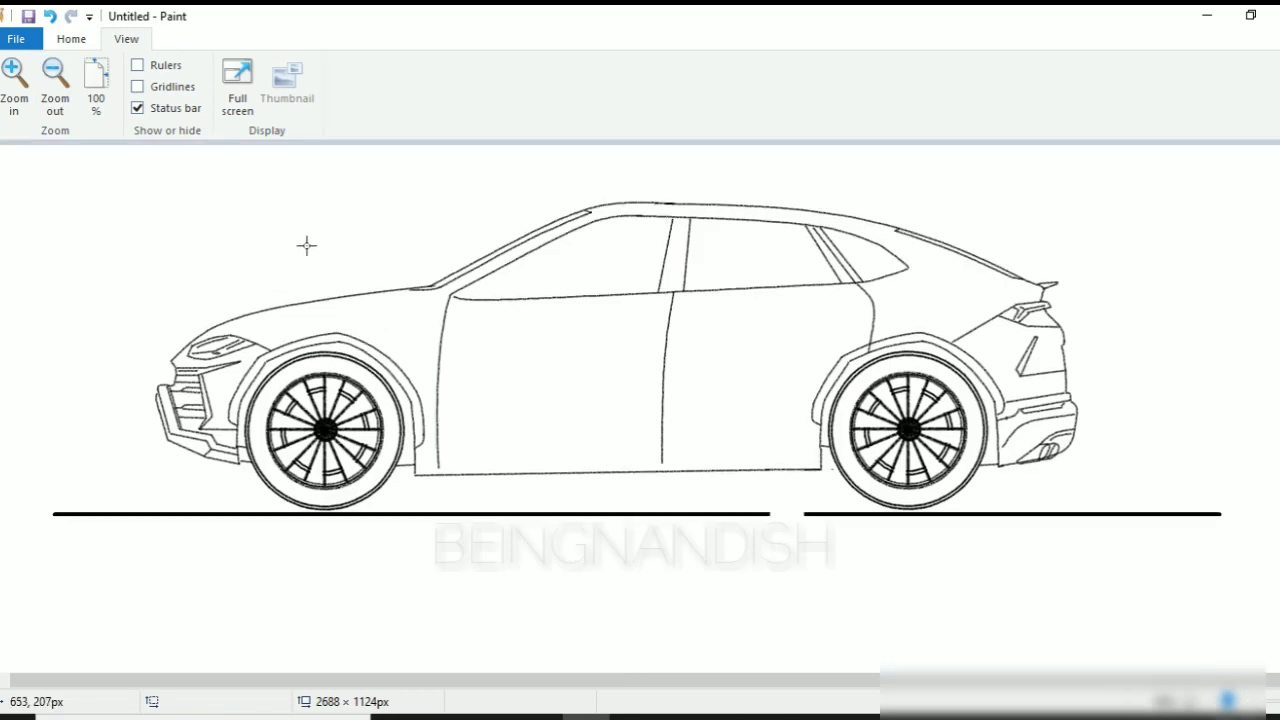
{"action": "left_click", "coordinate": [26, 88]}
{"action": "left_click_drag", "start_coordinate": [408, 681], "coordinate": [672, 681]}
{"action": "left_click", "coordinate": [71, 38]}
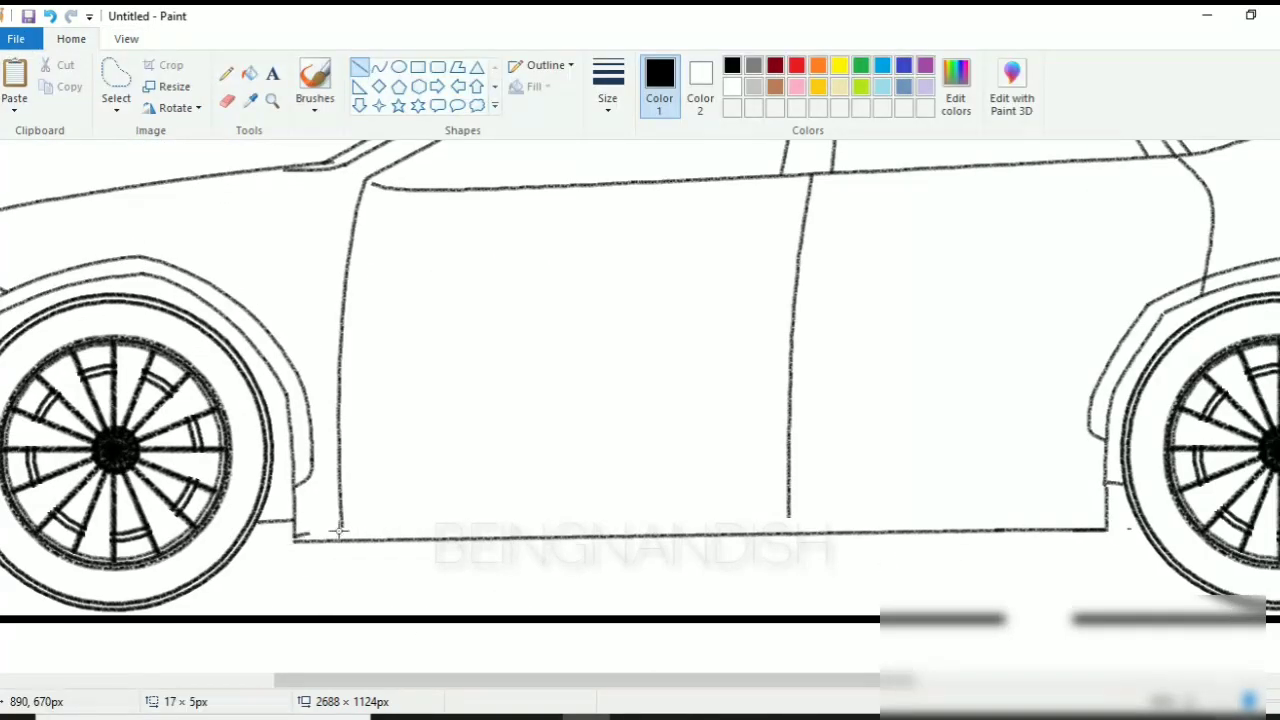
{"action": "left_click_drag", "start_coordinate": [339, 531], "coordinate": [1104, 514]}
{"action": "left_click_drag", "start_coordinate": [294, 537], "coordinate": [895, 470]}
{"action": "left_click_drag", "start_coordinate": [895, 470], "coordinate": [1104, 470]}
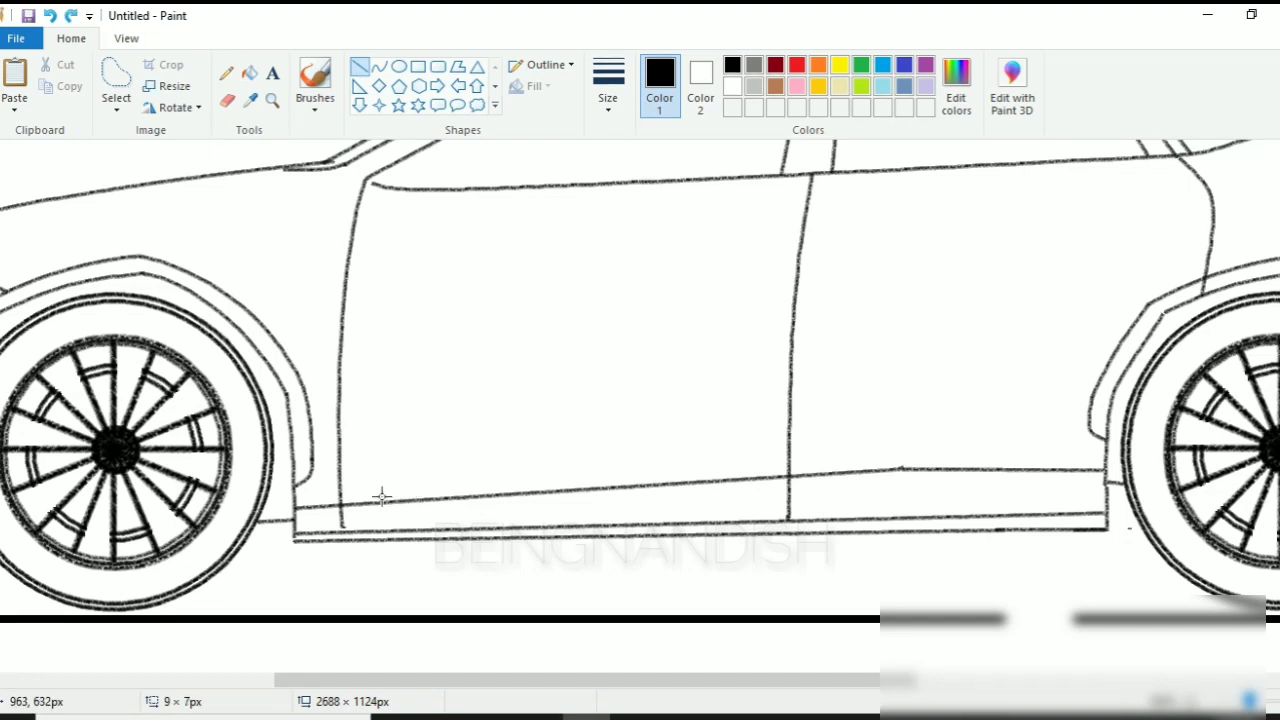
Draw a thin wedge along the upper side of the sill crease, peaking behind the door split and sloping down to the crease
{"action": "left_click_drag", "start_coordinate": [380, 496], "coordinate": [901, 457]}
{"action": "left_click_drag", "start_coordinate": [901, 458], "coordinate": [1040, 467]}
{"action": "left_click", "coordinate": [886, 408]}
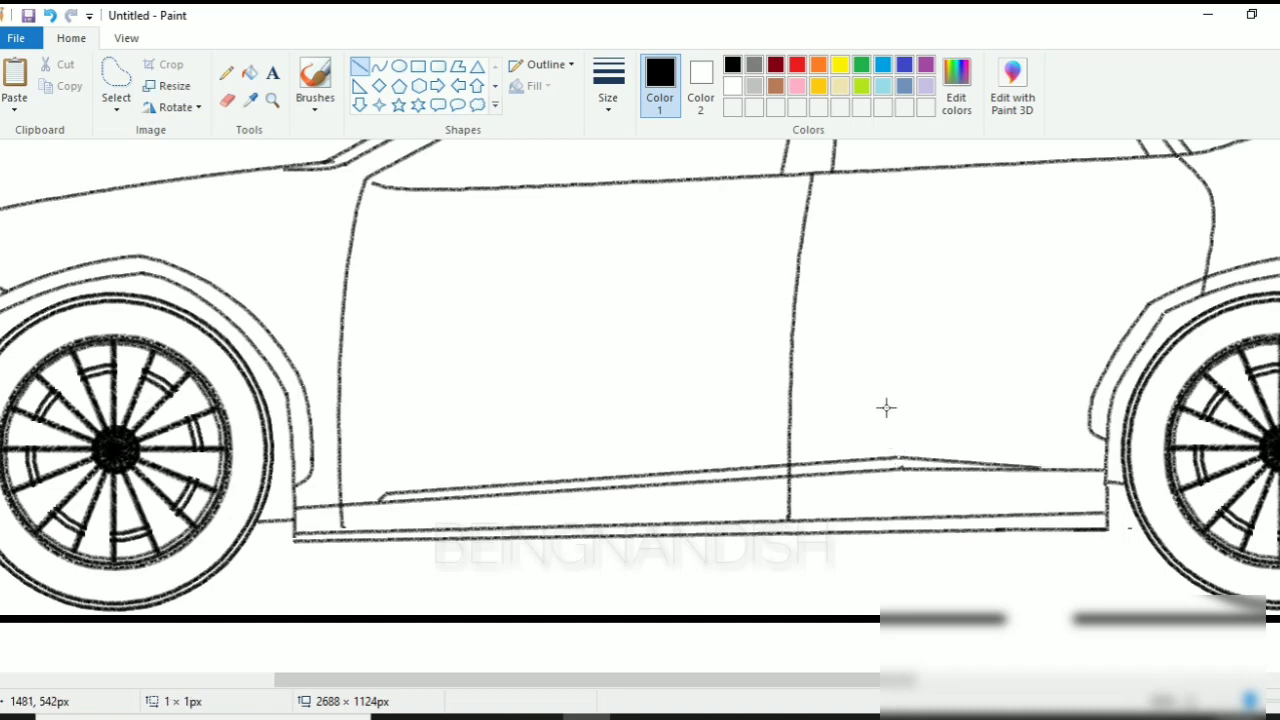
Draw a line along the doors' bottom edge and a higher crease rising from the front wheel arch, peaking, and falling to the rear arch
{"action": "left_click_drag", "start_coordinate": [346, 525], "coordinate": [1106, 510]}
{"action": "mouse_move", "coordinate": [300, 481]}
{"action": "left_mouse_down"}
{"action": "mouse_move", "coordinate": [790, 427]}
{"action": "mouse_move", "coordinate": [1104, 451]}
{"action": "left_mouse_up"}
{"action": "left_click_drag", "start_coordinate": [1042, 446], "coordinate": [1039, 445]}
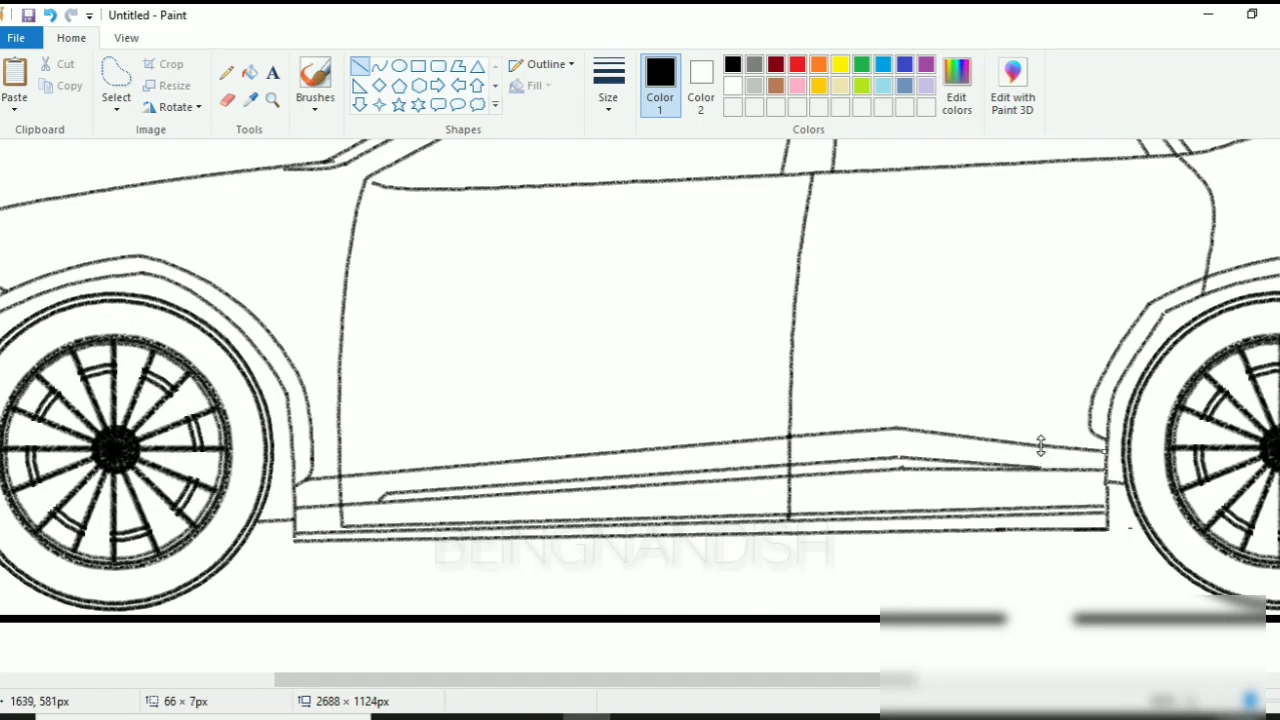
{"action": "left_click", "coordinate": [1030, 409]}
Draw a slanted triangular vent outline on the front fender, between the wheel arch and the windshield base
{"action": "scroll", "coordinate": [903, 412], "scroll_direction": "up", "scroll_amount": 3}
{"action": "left_click_drag", "start_coordinate": [595, 682], "coordinate": [460, 686]}
{"action": "left_click", "coordinate": [379, 65]}
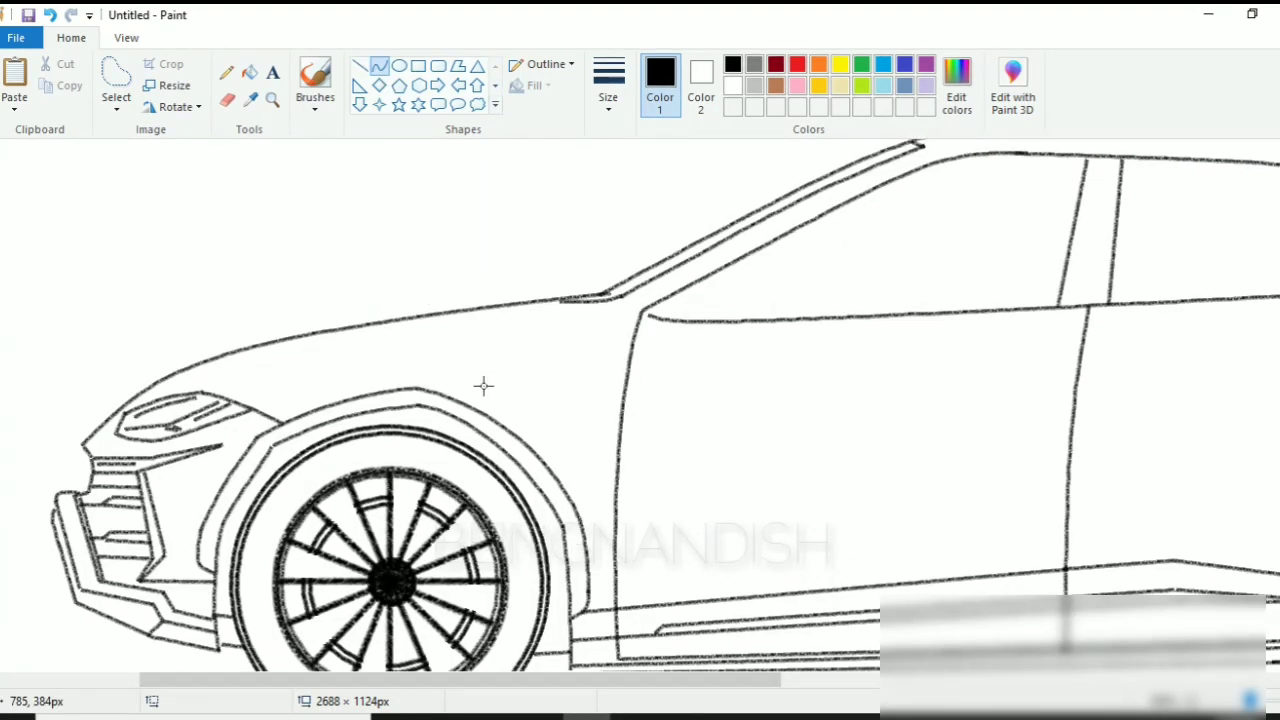
{"action": "mouse_move", "coordinate": [499, 370]}
{"action": "left_mouse_down"}
{"action": "mouse_move", "coordinate": [609, 326]}
{"action": "mouse_move", "coordinate": [547, 365]}
{"action": "mouse_move", "coordinate": [532, 401]}
{"action": "left_mouse_up"}
{"action": "double_click", "coordinate": [553, 343]}
{"action": "key", "text": "ctrl+z"}
{"action": "mouse_move", "coordinate": [507, 383]}
{"action": "left_mouse_down"}
{"action": "mouse_move", "coordinate": [494, 377]}
{"action": "mouse_move", "coordinate": [508, 384]}
{"action": "left_mouse_up"}
{"action": "left_click", "coordinate": [511, 385]}
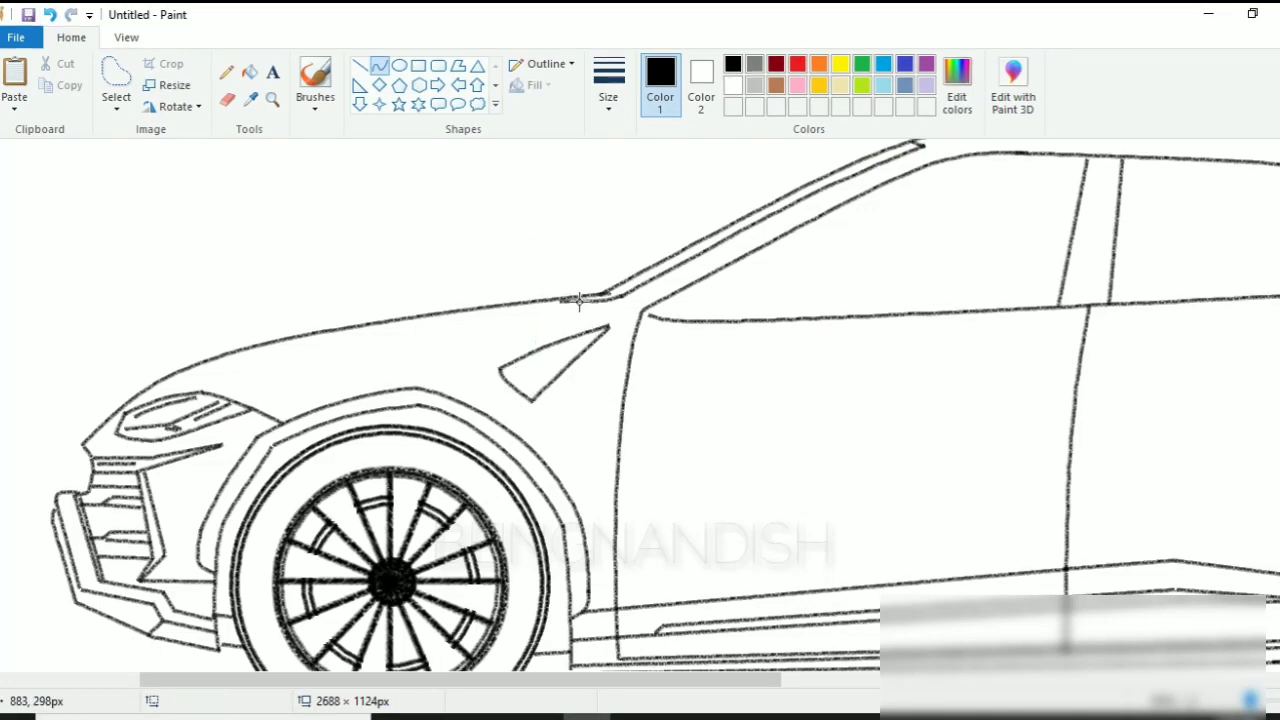
Draw a hood crease from the windshield base forward, following the hood outline and curving down to the headlight
{"action": "left_click_drag", "start_coordinate": [565, 312], "coordinate": [201, 390]}
{"action": "left_click", "coordinate": [380, 66]}
{"action": "left_click_drag", "start_coordinate": [230, 363], "coordinate": [221, 370]}
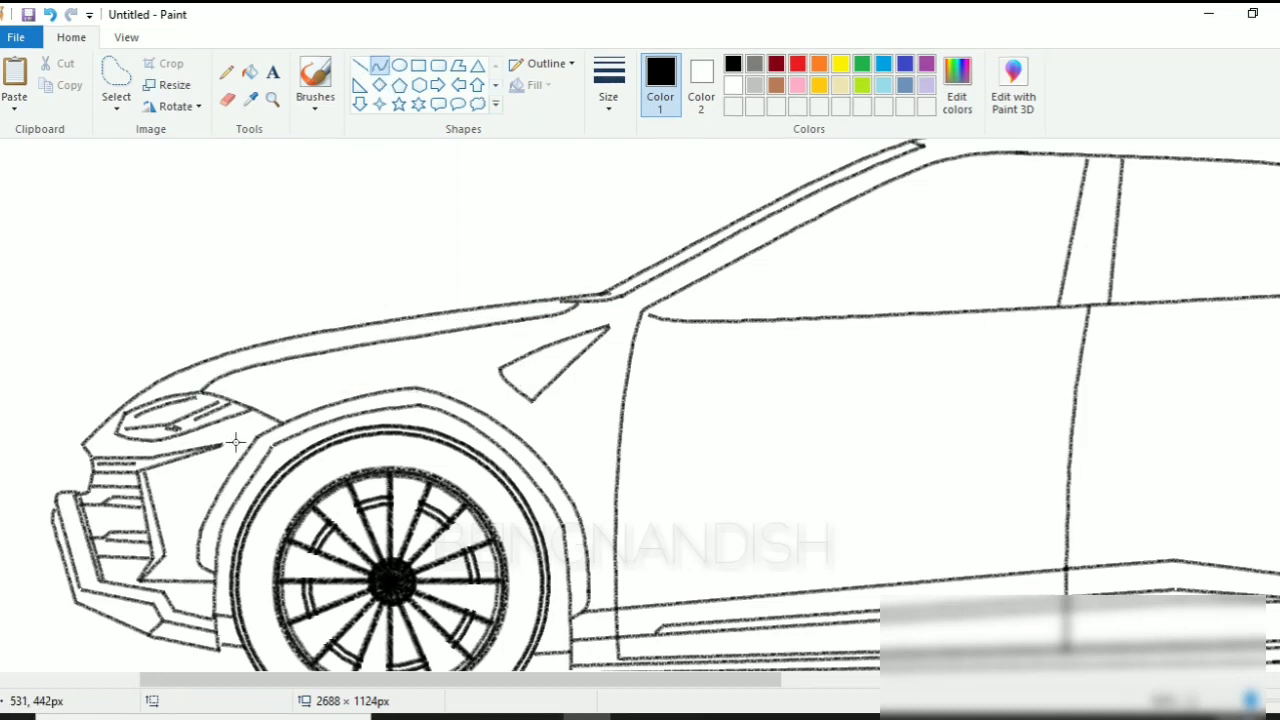
Draw an outer curve above the front wheel arch, from behind the headlight over the peak to the lower rear fender
{"action": "left_click_drag", "start_coordinate": [229, 444], "coordinate": [413, 366]}
{"action": "left_click_drag", "start_coordinate": [274, 418], "coordinate": [266, 408]}
{"action": "mouse_move", "coordinate": [382, 375]}
{"action": "left_mouse_down"}
{"action": "mouse_move", "coordinate": [418, 364]}
{"action": "mouse_move", "coordinate": [557, 432]}
{"action": "left_mouse_up"}
{"action": "mouse_move", "coordinate": [492, 399]}
{"action": "left_mouse_down"}
{"action": "mouse_move", "coordinate": [506, 370]}
{"action": "mouse_move", "coordinate": [555, 370]}
{"action": "mouse_move", "coordinate": [592, 332]}
{"action": "mouse_move", "coordinate": [543, 352]}
{"action": "left_mouse_up"}
Draw a smaller inner triangle with a horizontal bar inside the front fender vent
{"action": "left_click", "coordinate": [360, 64]}
{"action": "left_click", "coordinate": [380, 64]}
{"action": "left_click_drag", "start_coordinate": [592, 333], "coordinate": [532, 392]}
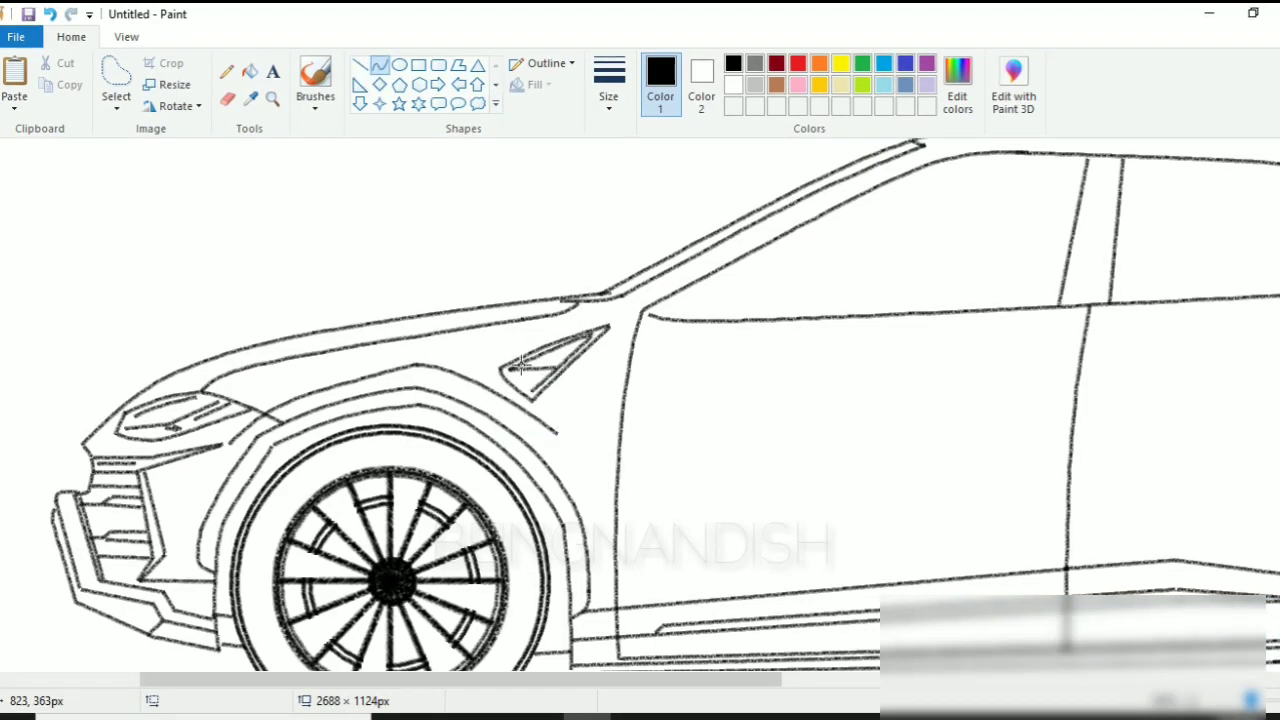
Draw a rounded side mirror outline at the front lower corner of the front window, joined to the window's corner
{"action": "left_click_drag", "start_coordinate": [480, 682], "coordinate": [620, 705]}
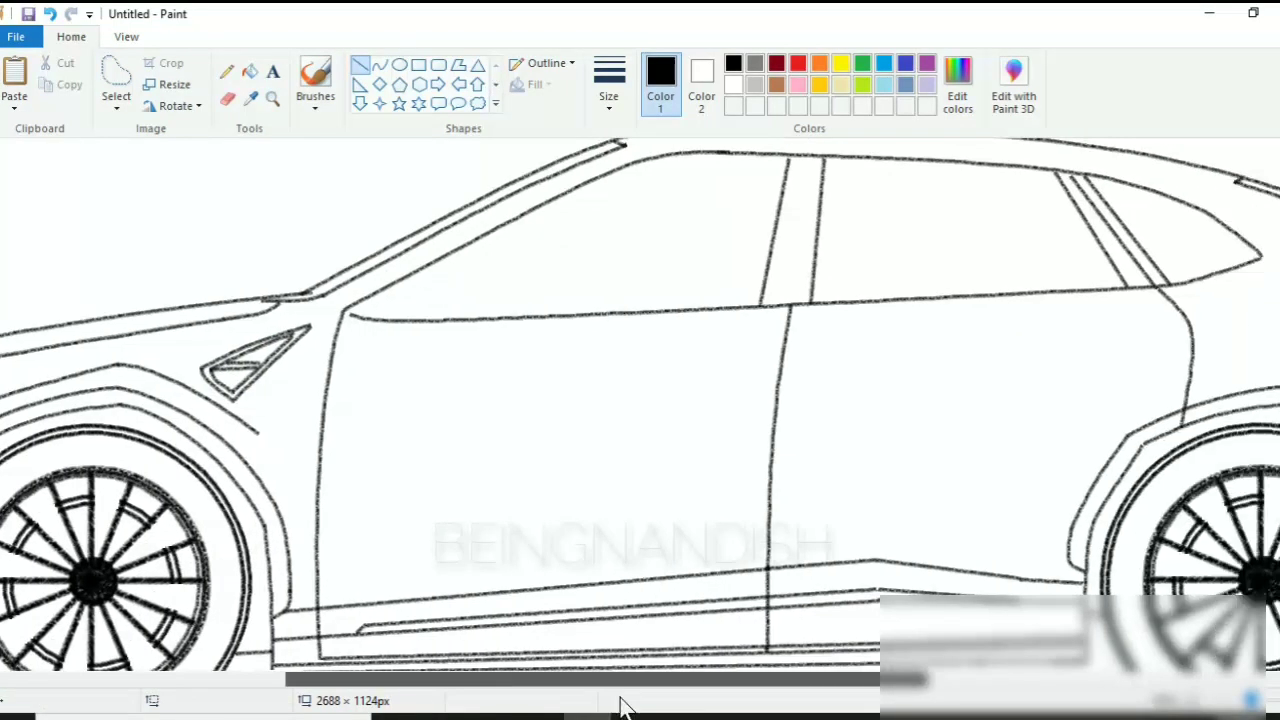
{"action": "left_click", "coordinate": [380, 65]}
{"action": "mouse_move", "coordinate": [391, 303]}
{"action": "left_mouse_down"}
{"action": "mouse_move", "coordinate": [460, 254]}
{"action": "mouse_move", "coordinate": [416, 266]}
{"action": "mouse_move", "coordinate": [477, 313]}
{"action": "mouse_move", "coordinate": [487, 281]}
{"action": "mouse_move", "coordinate": [406, 328]}
{"action": "mouse_move", "coordinate": [352, 318]}
{"action": "left_mouse_up"}
{"action": "left_click", "coordinate": [391, 208]}
Draw an angular divider with a small notch across the lower half of the side mirror
{"action": "left_click", "coordinate": [360, 65]}
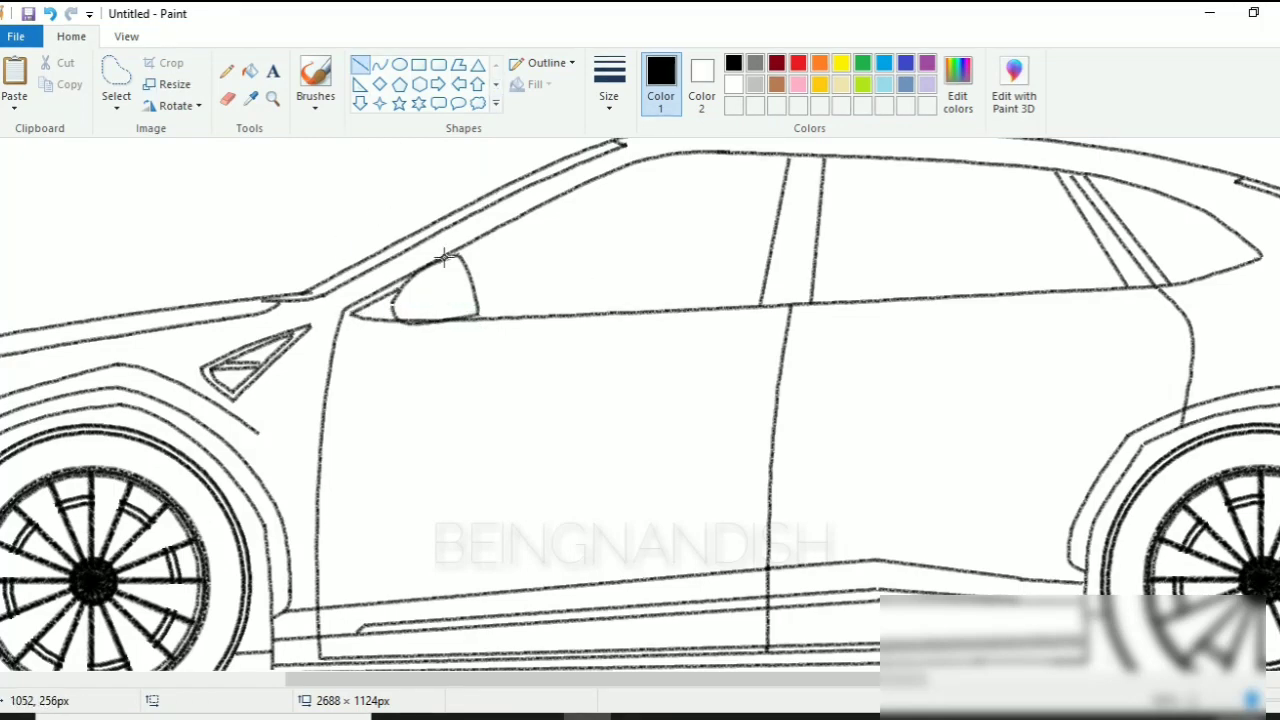
{"action": "left_click_drag", "start_coordinate": [445, 300], "coordinate": [447, 291]}
{"action": "left_click", "coordinate": [50, 14]}
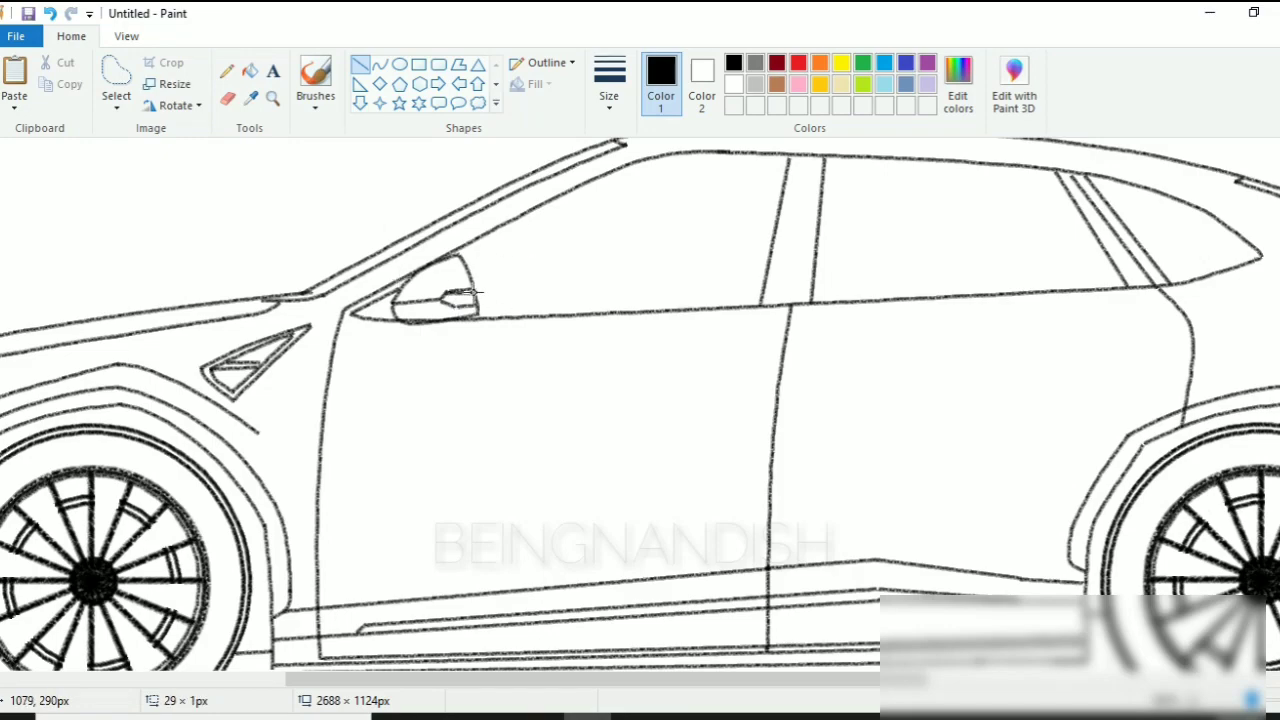
{"action": "left_click_drag", "start_coordinate": [392, 302], "coordinate": [442, 305]}
Draw a slanted line down the middle of the pillar between the front and rear side windows
{"action": "left_click", "coordinate": [126, 36]}
{"action": "left_click", "coordinate": [55, 82]}
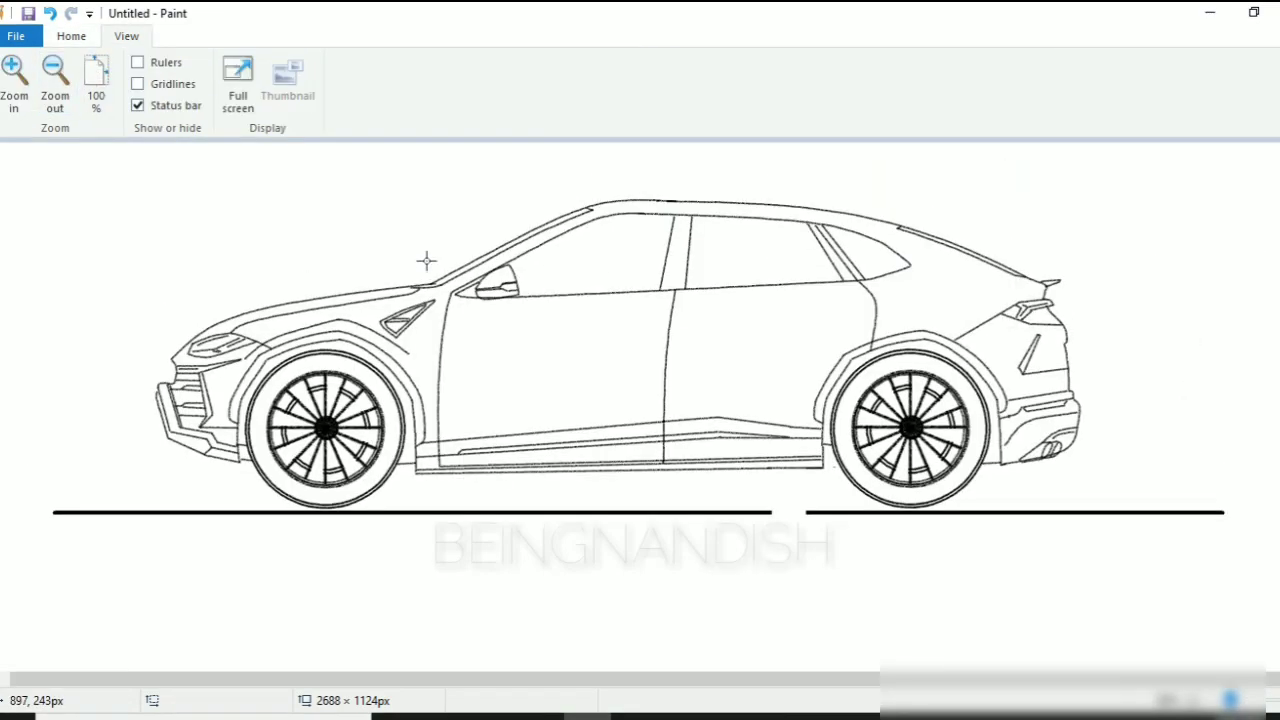
{"action": "left_click", "coordinate": [15, 82]}
{"action": "left_click_drag", "start_coordinate": [320, 679], "coordinate": [560, 679]}
{"action": "left_click", "coordinate": [71, 36]}
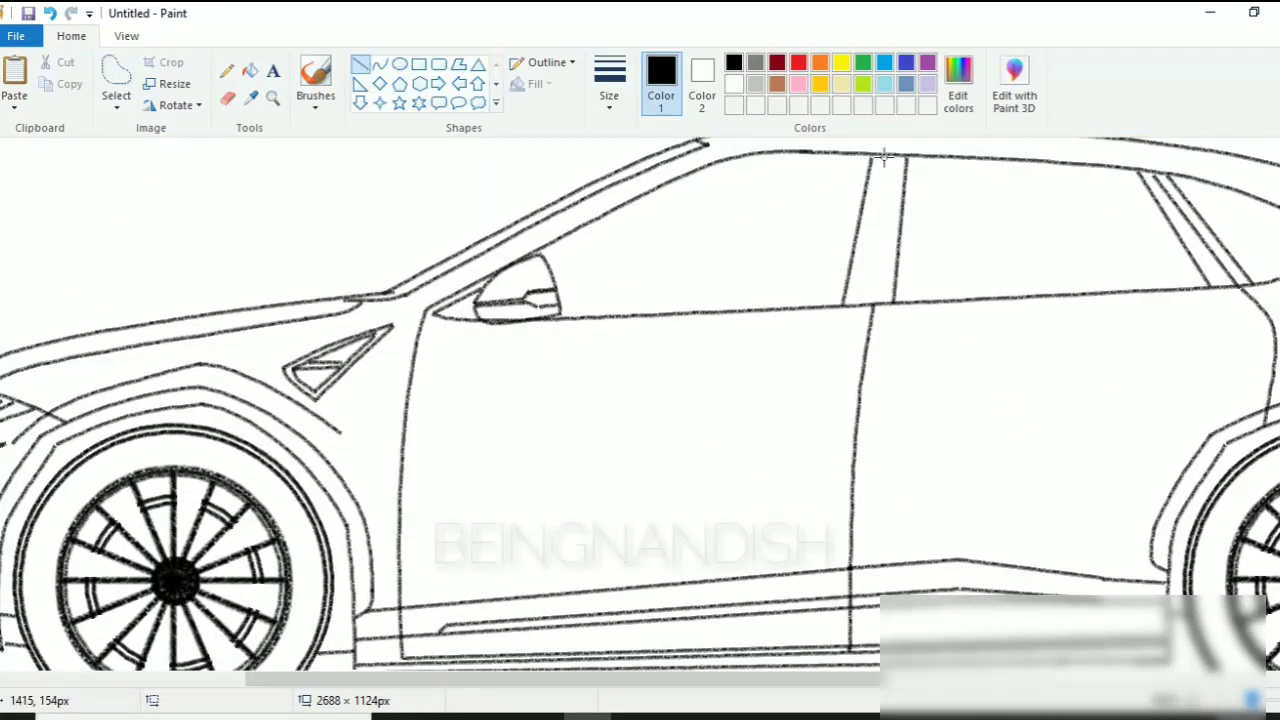
{"action": "left_click_drag", "start_coordinate": [720, 680], "coordinate": [812, 708]}
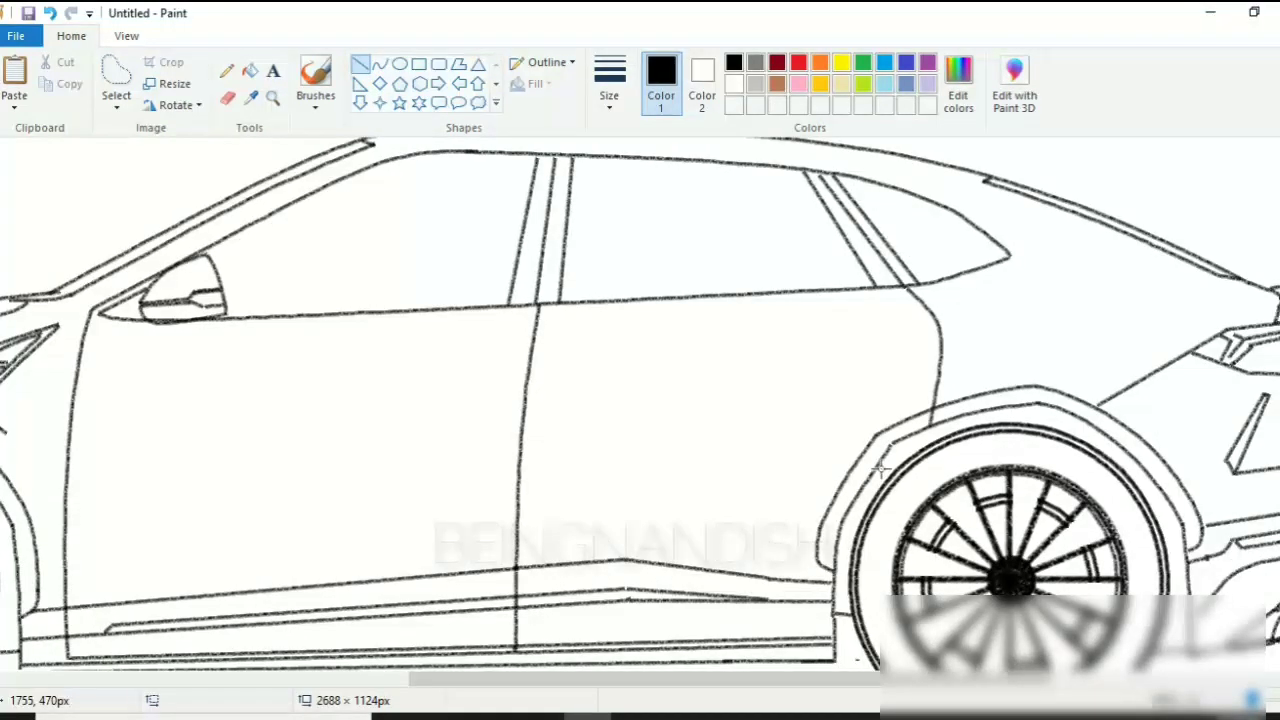
Draw a slightly tilted door handle outline with flared, rounded ends near the front door's rear edge
{"action": "left_click_drag", "start_coordinate": [590, 680], "coordinate": [545, 680]}
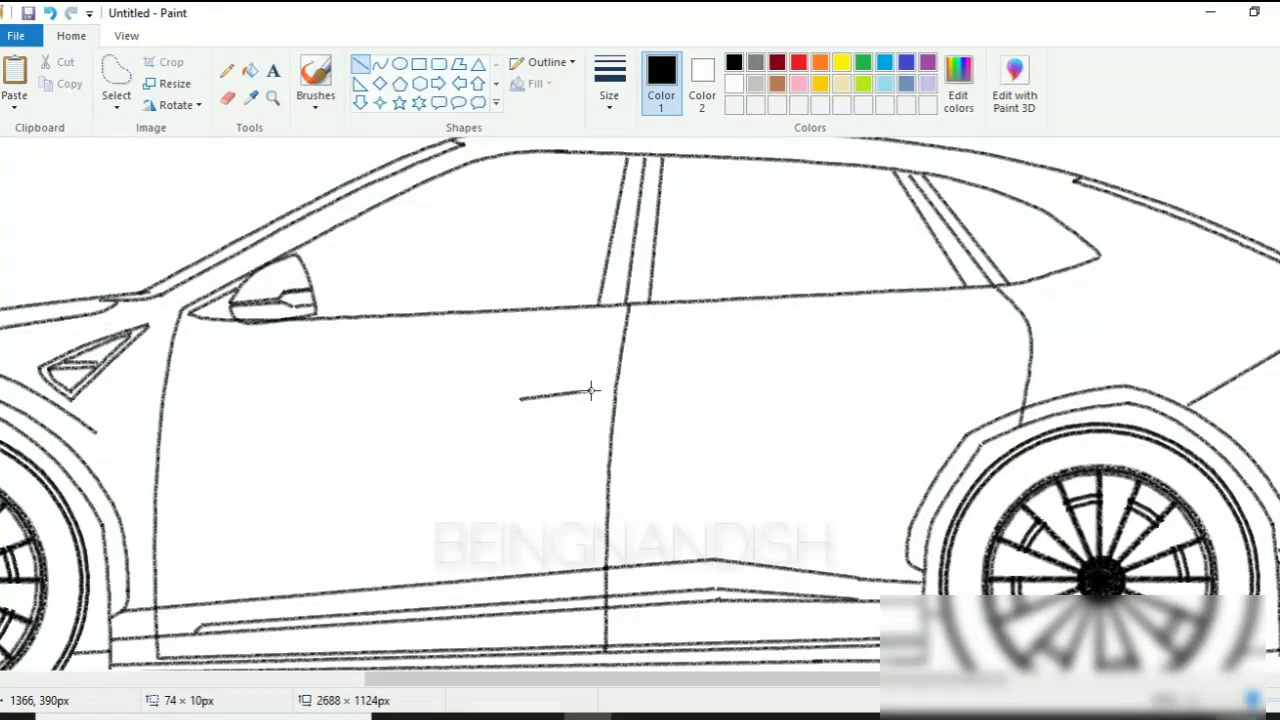
{"action": "mouse_move", "coordinate": [520, 399]}
{"action": "left_mouse_down"}
{"action": "mouse_move", "coordinate": [506, 400]}
{"action": "mouse_move", "coordinate": [574, 380]}
{"action": "left_mouse_up"}
{"action": "left_click", "coordinate": [366, 66]}
{"action": "left_click_drag", "start_coordinate": [552, 381], "coordinate": [550, 383]}
{"action": "left_click", "coordinate": [381, 65]}
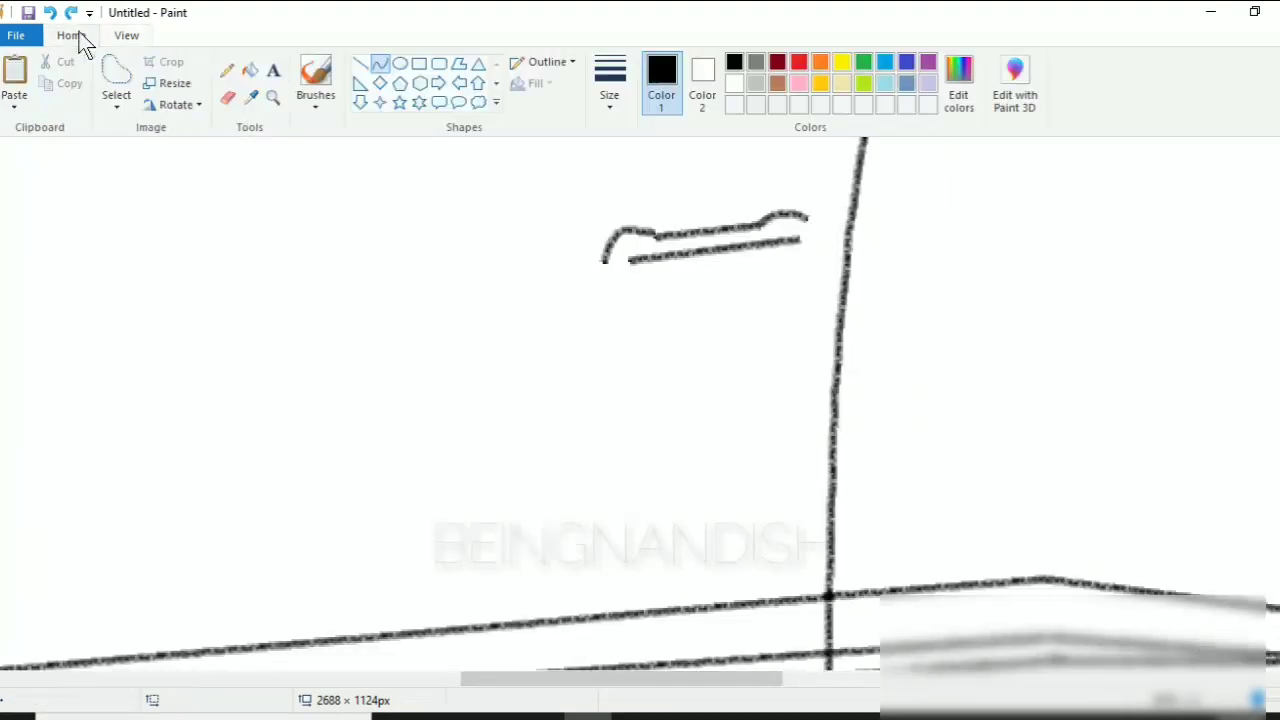
{"action": "left_click", "coordinate": [360, 63]}
{"action": "left_click", "coordinate": [701, 272]}
{"action": "left_click_drag", "start_coordinate": [806, 218], "coordinate": [803, 240]}
{"action": "left_click", "coordinate": [691, 329]}
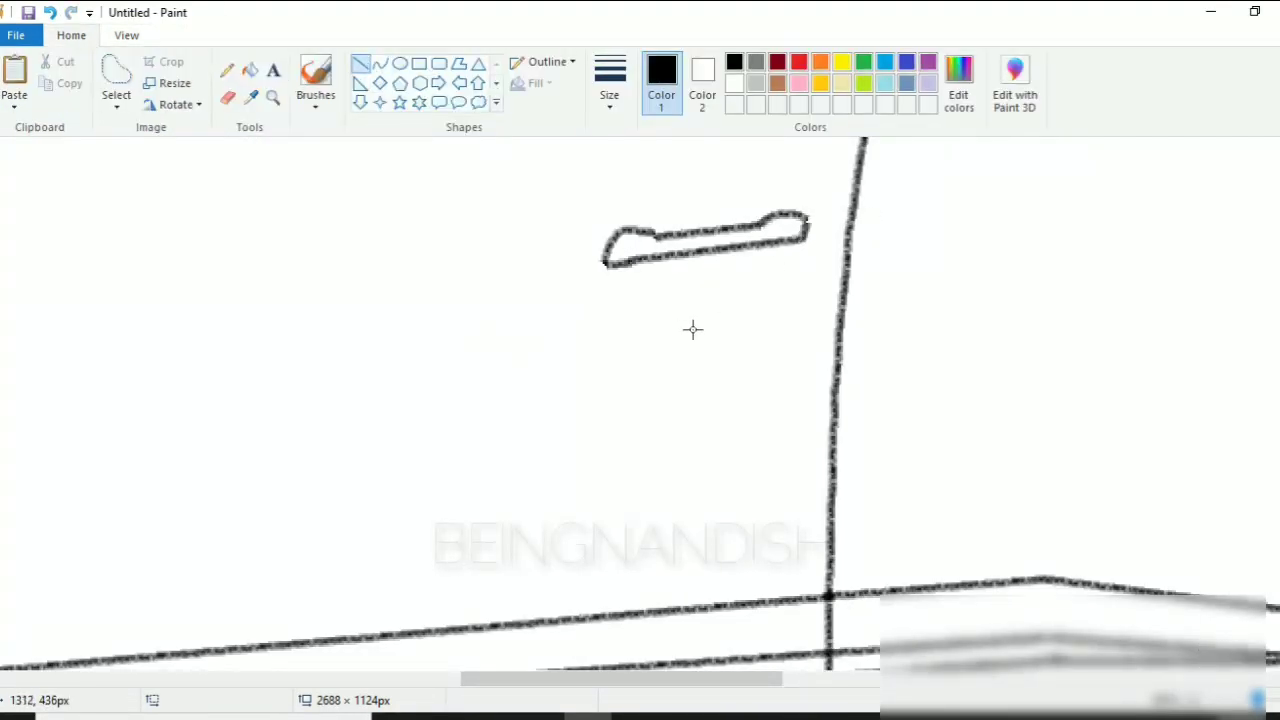
Draw a shallow rounded recess below the middle of the front door handle
{"action": "left_click", "coordinate": [380, 64]}
{"action": "left_click_drag", "start_coordinate": [670, 258], "coordinate": [706, 270]}
{"action": "mouse_move", "coordinate": [686, 267]}
{"action": "left_mouse_down"}
{"action": "mouse_move", "coordinate": [661, 266]}
{"action": "mouse_move", "coordinate": [764, 247]}
{"action": "left_mouse_up"}
{"action": "left_click", "coordinate": [676, 276]}
{"action": "left_click_drag", "start_coordinate": [748, 254], "coordinate": [761, 261]}
{"action": "left_click", "coordinate": [763, 263]}
Draw a shallow rounded recess above the middle of the front door handle
{"action": "left_click_drag", "start_coordinate": [660, 236], "coordinate": [710, 212]}
{"action": "left_click_drag", "start_coordinate": [680, 222], "coordinate": [671, 217]}
{"action": "left_click", "coordinate": [670, 217]}
{"action": "left_click_drag", "start_coordinate": [758, 224], "coordinate": [708, 211]}
{"action": "left_click_drag", "start_coordinate": [750, 216], "coordinate": [760, 212]}
{"action": "left_click", "coordinate": [756, 212]}
Copy the front door handle with a rectangular selection and place the duplicate near the rear door's upper rear edge
{"action": "left_click", "coordinate": [126, 35]}
{"action": "left_click", "coordinate": [54, 68]}
{"action": "scroll", "coordinate": [480, 645], "scroll_direction": "up", "scroll_amount": 3}
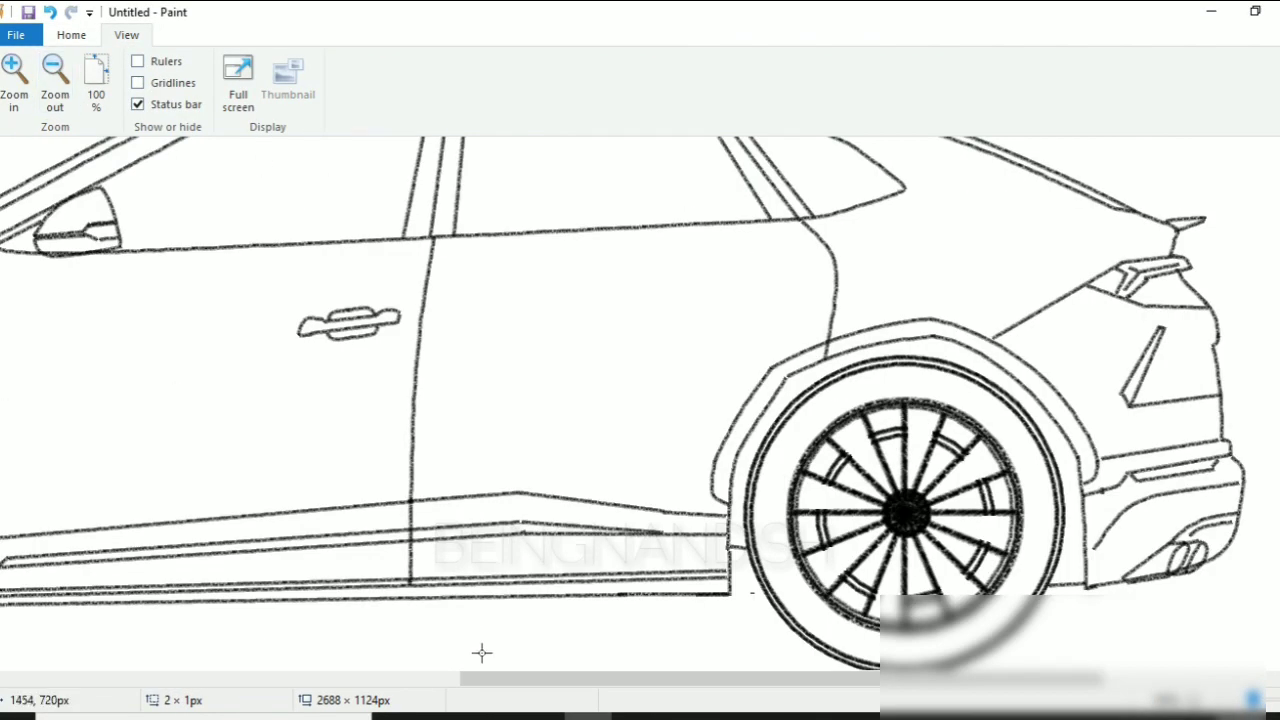
{"action": "left_click_drag", "start_coordinate": [482, 678], "coordinate": [415, 678]}
{"action": "left_click", "coordinate": [71, 35]}
{"action": "left_click", "coordinate": [118, 106]}
{"action": "left_click", "coordinate": [155, 147]}
{"action": "mouse_move", "coordinate": [425, 302]}
{"action": "left_mouse_down"}
{"action": "mouse_move", "coordinate": [550, 353]}
{"action": "mouse_move", "coordinate": [517, 344]}
{"action": "mouse_move", "coordinate": [786, 273]}
{"action": "mouse_move", "coordinate": [914, 300]}
{"action": "left_mouse_up"}
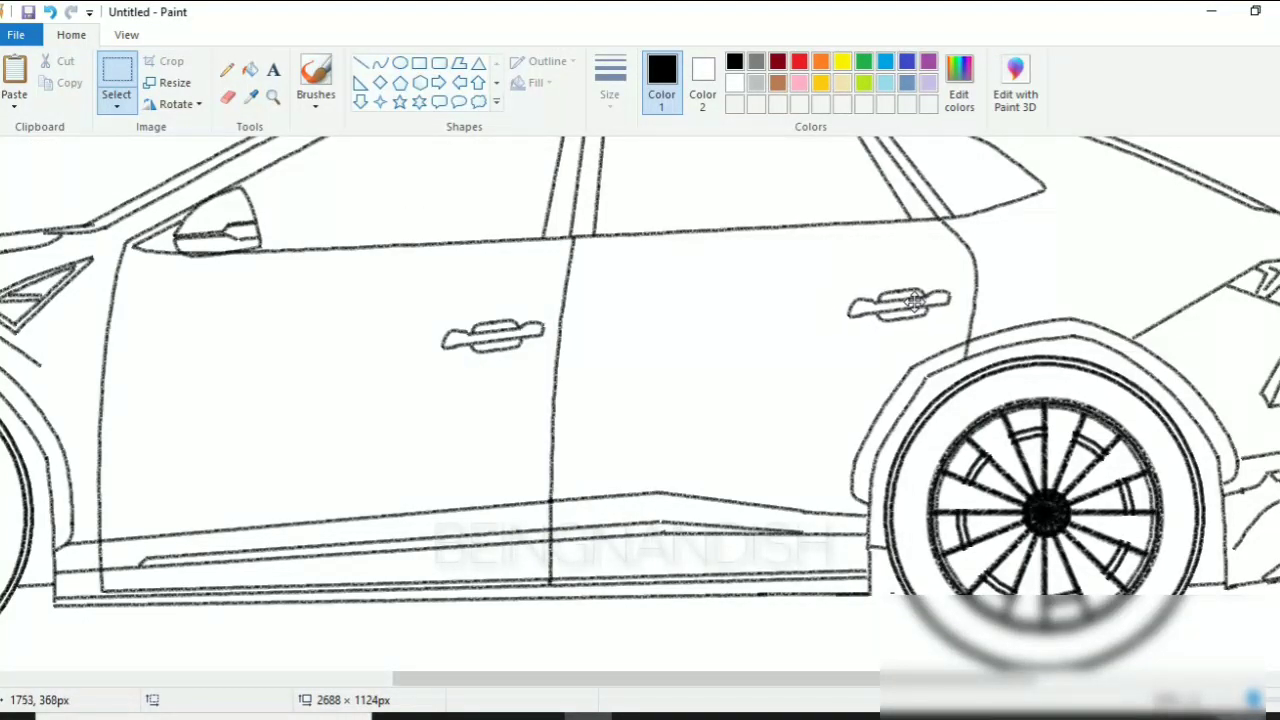
Draw a diagonal line on the rear door from the sill crease's peak up to just in front of the door handle
{"action": "left_click", "coordinate": [361, 62]}
{"action": "mouse_move", "coordinate": [663, 487]}
{"action": "left_mouse_down"}
{"action": "mouse_move", "coordinate": [856, 283]}
{"action": "mouse_move", "coordinate": [660, 486]}
{"action": "left_mouse_up"}
{"action": "left_click", "coordinate": [651, 429]}
Draw two gently curved shoulder lines from the front fender across both doors, converging at the top of the rear door's diagonal
{"action": "left_click_drag", "start_coordinate": [438, 680], "coordinate": [298, 683]}
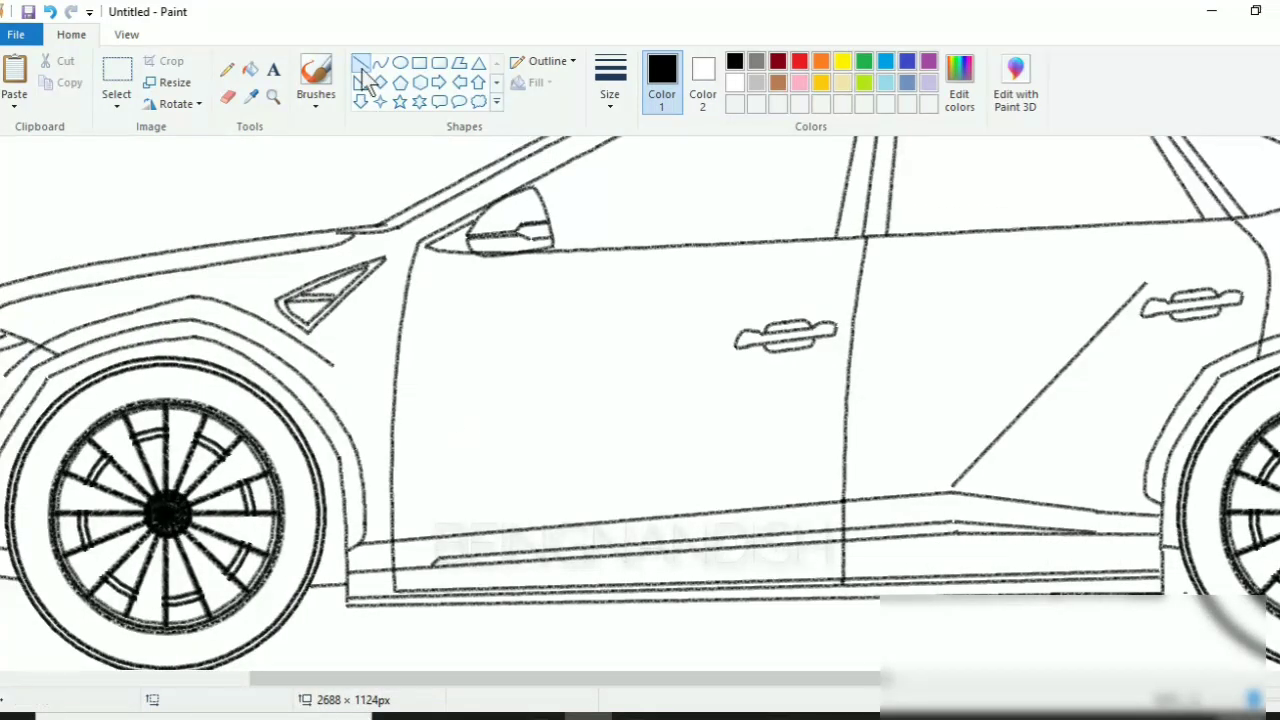
{"action": "mouse_move", "coordinate": [334, 353]}
{"action": "left_mouse_down"}
{"action": "mouse_move", "coordinate": [1214, 251]}
{"action": "mouse_move", "coordinate": [1150, 279]}
{"action": "left_mouse_up"}
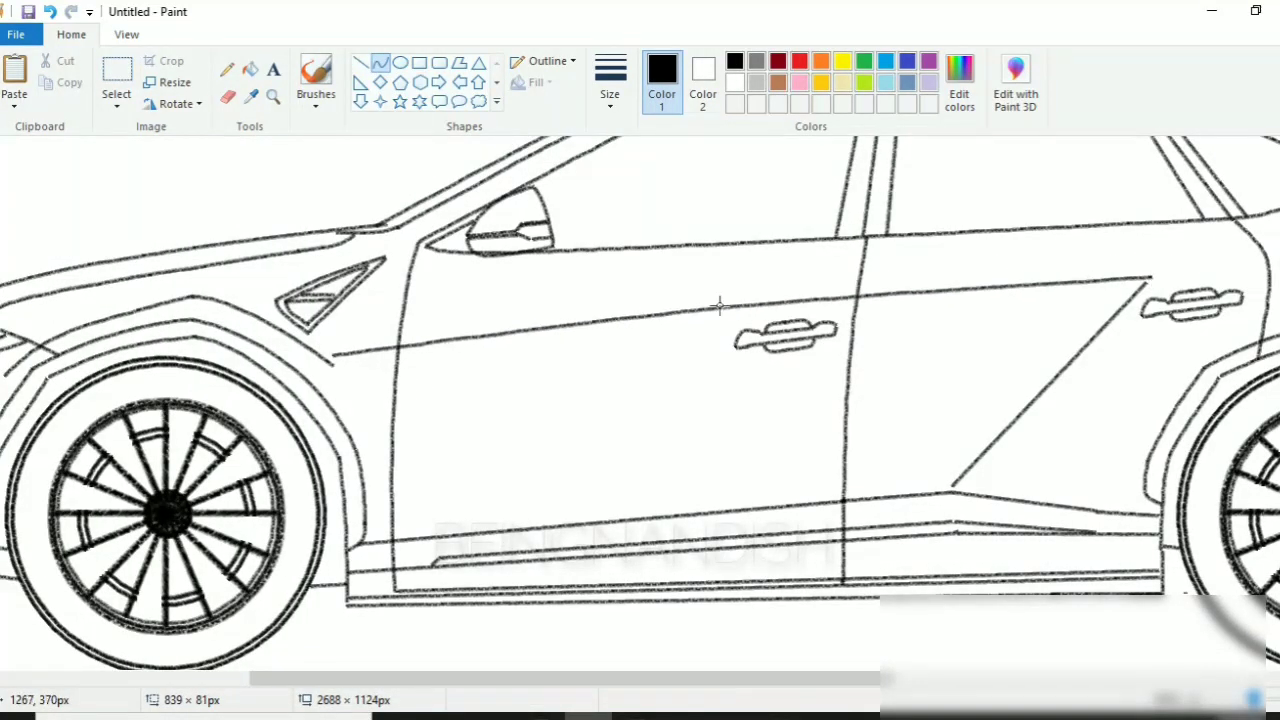
{"action": "left_click_drag", "start_coordinate": [664, 316], "coordinate": [655, 320]}
{"action": "mouse_move", "coordinate": [328, 356]}
{"action": "left_mouse_down"}
{"action": "mouse_move", "coordinate": [577, 311]}
{"action": "mouse_move", "coordinate": [1149, 277]}
{"action": "left_mouse_up"}
{"action": "left_click_drag", "start_coordinate": [653, 320], "coordinate": [649, 310]}
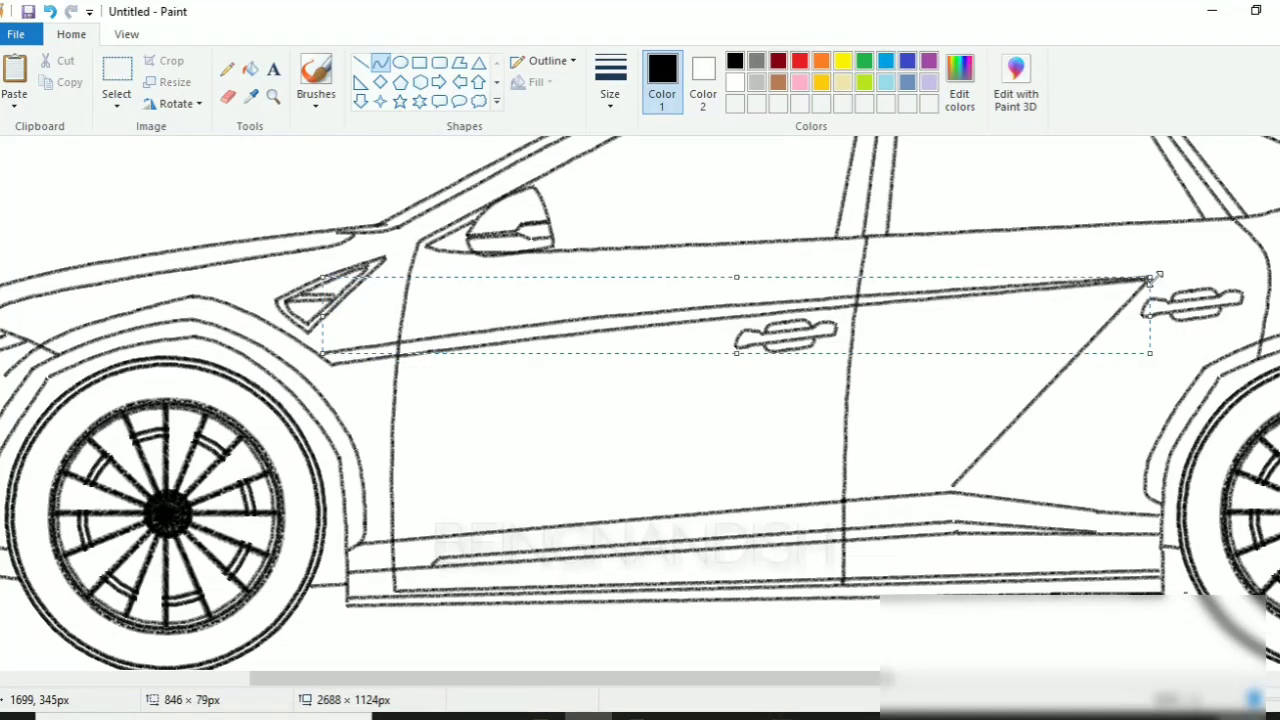
{"action": "left_click_drag", "start_coordinate": [1152, 278], "coordinate": [1148, 280]}
{"action": "left_click", "coordinate": [700, 449]}
{"action": "left_click_drag", "start_coordinate": [600, 679], "coordinate": [758, 679]}
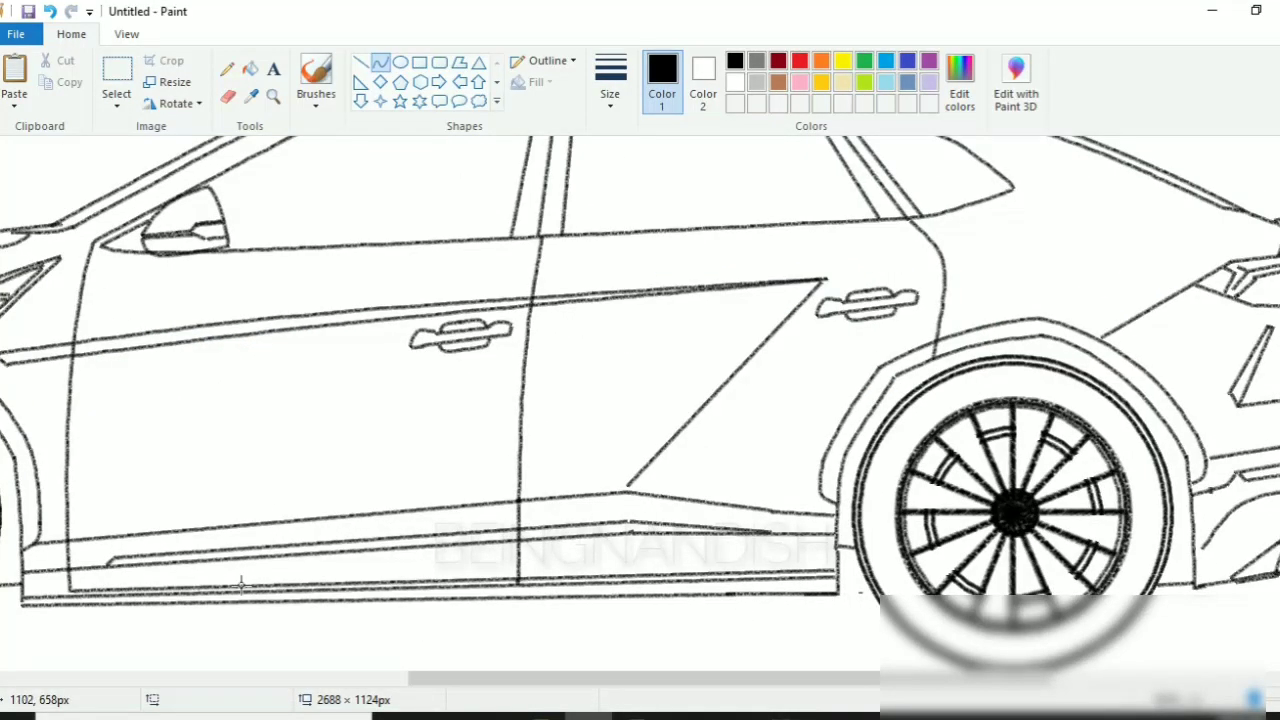
{"action": "left_click_drag", "start_coordinate": [147, 576], "coordinate": [686, 556]}
{"action": "left_click_drag", "start_coordinate": [630, 556], "coordinate": [632, 520]}
{"action": "key", "text": "ctrl+z"}
Draw a long, narrow closed panel inside the sill, tapering to a point under the rear door
{"action": "left_click", "coordinate": [361, 62]}
{"action": "left_click_drag", "start_coordinate": [157, 573], "coordinate": [678, 556]}
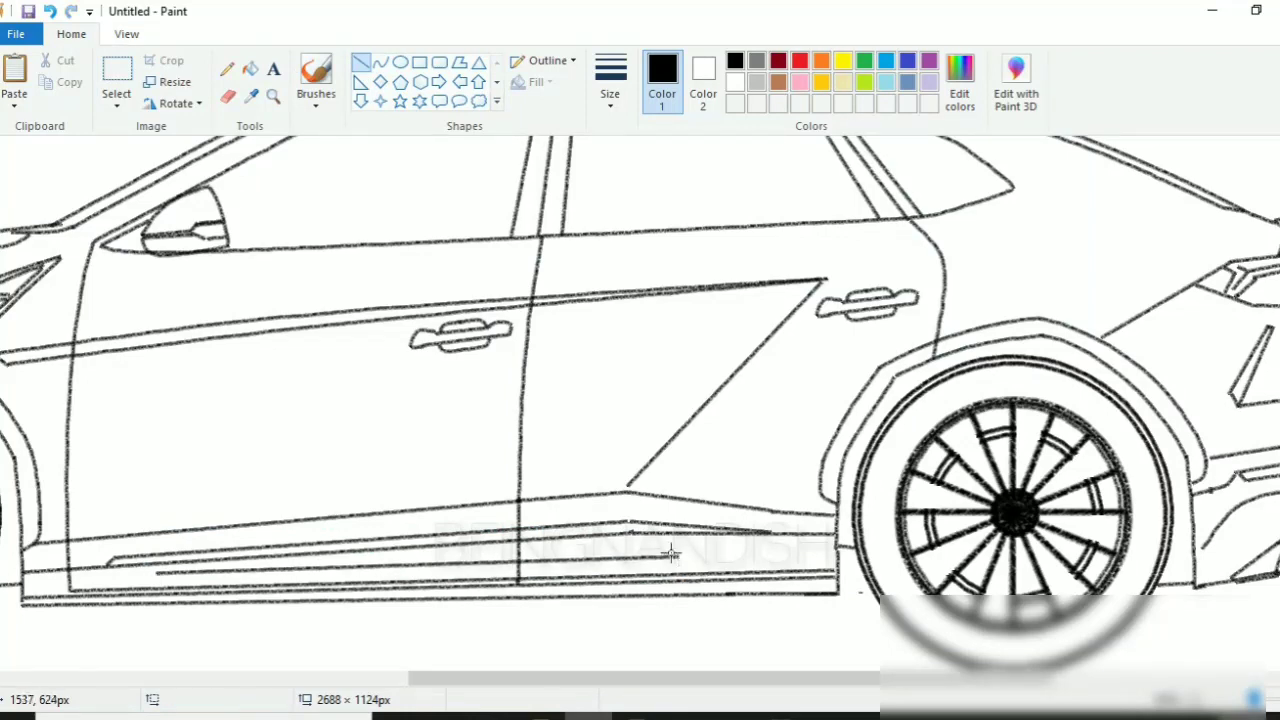
{"action": "left_click_drag", "start_coordinate": [155, 578], "coordinate": [726, 565]}
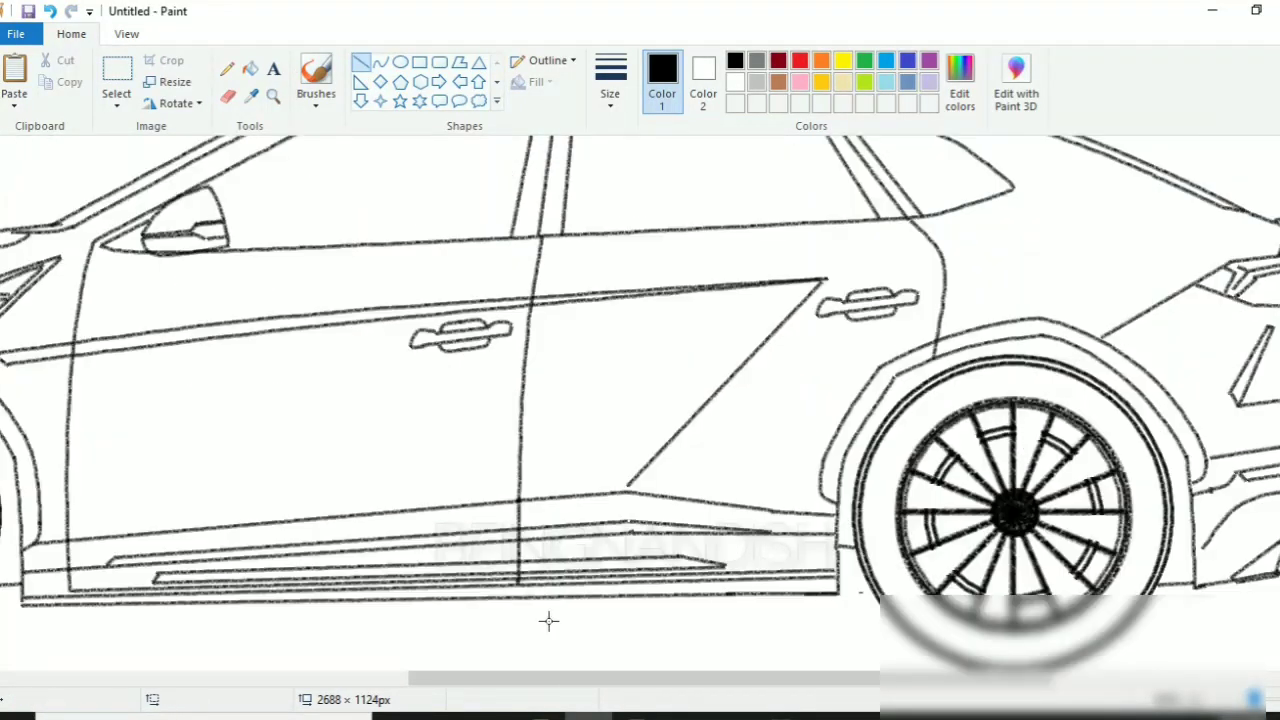
Draw a short line from the sill's rear end to the rear tyre
{"action": "scroll", "coordinate": [546, 617], "scroll_direction": "right", "scroll_amount": 5}
{"action": "left_click_drag", "start_coordinate": [589, 588], "coordinate": [620, 589]}
{"action": "left_click", "coordinate": [628, 533]}
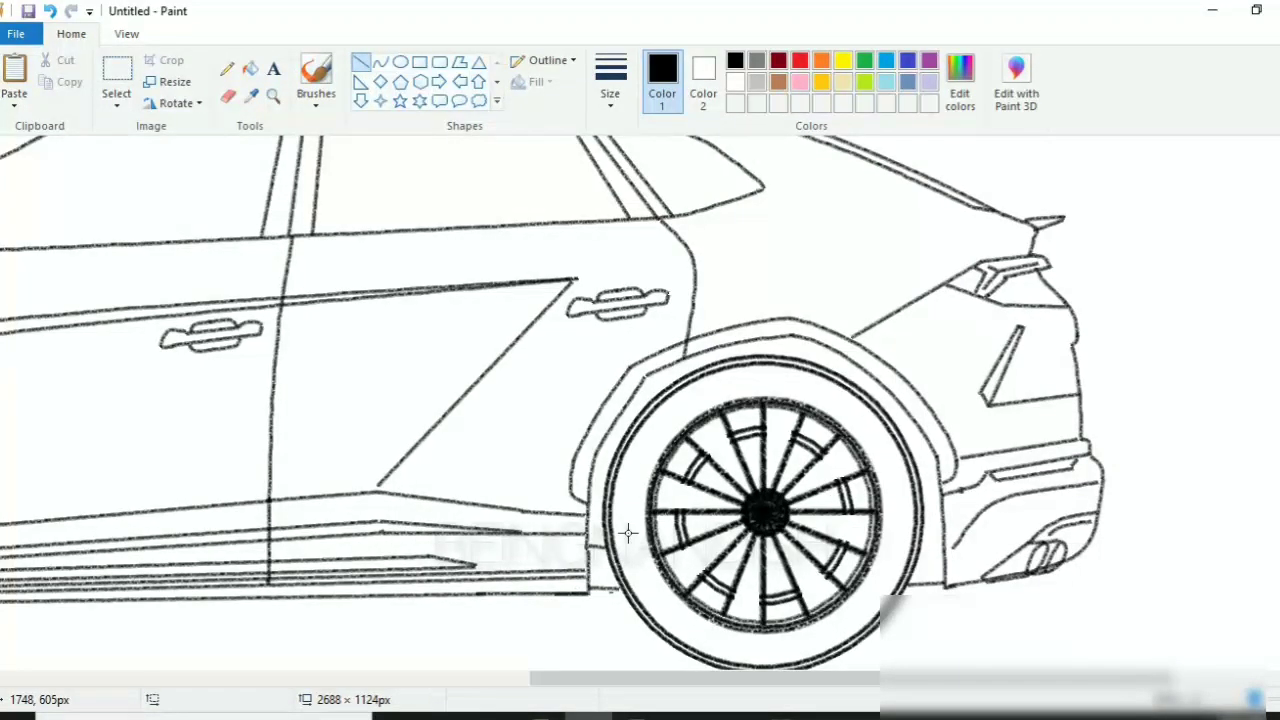
Draw a curve on the rear door, offset outside the front part of the rear wheel arch, up to the door's rear edge
{"action": "left_click", "coordinate": [381, 62]}
{"action": "left_click_drag", "start_coordinate": [569, 407], "coordinate": [692, 313]}
{"action": "left_click_drag", "start_coordinate": [629, 361], "coordinate": [617, 340]}
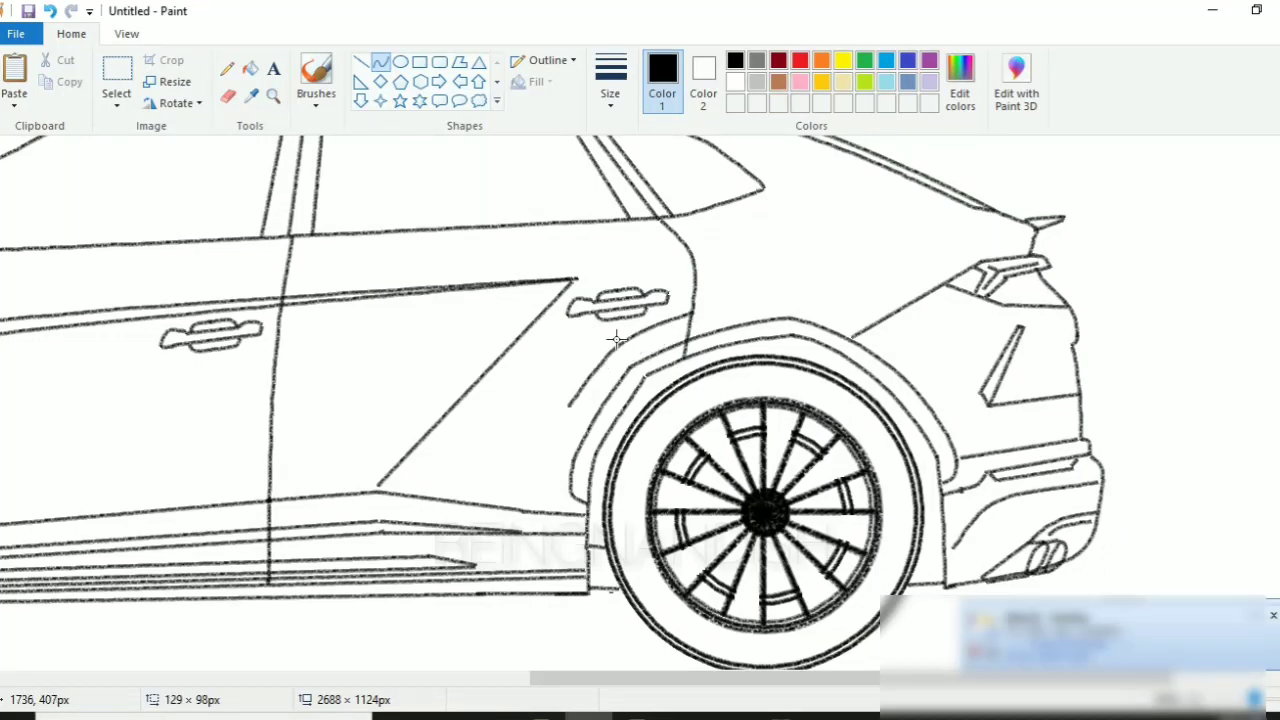
{"action": "left_click", "coordinate": [674, 328]}
{"action": "left_click_drag", "start_coordinate": [569, 408], "coordinate": [573, 405]}
{"action": "left_click", "coordinate": [779, 275]}
Continue the outer arch curve from the door's rear edge over the rear wheel and down toward the slanted rear vent
{"action": "left_click_drag", "start_coordinate": [694, 315], "coordinate": [858, 292]}
{"action": "left_click_drag", "start_coordinate": [783, 302], "coordinate": [974, 388]}
{"action": "left_click", "coordinate": [860, 291]}
{"action": "left_click_drag", "start_coordinate": [882, 332], "coordinate": [800, 295]}
{"action": "left_click", "coordinate": [804, 236]}
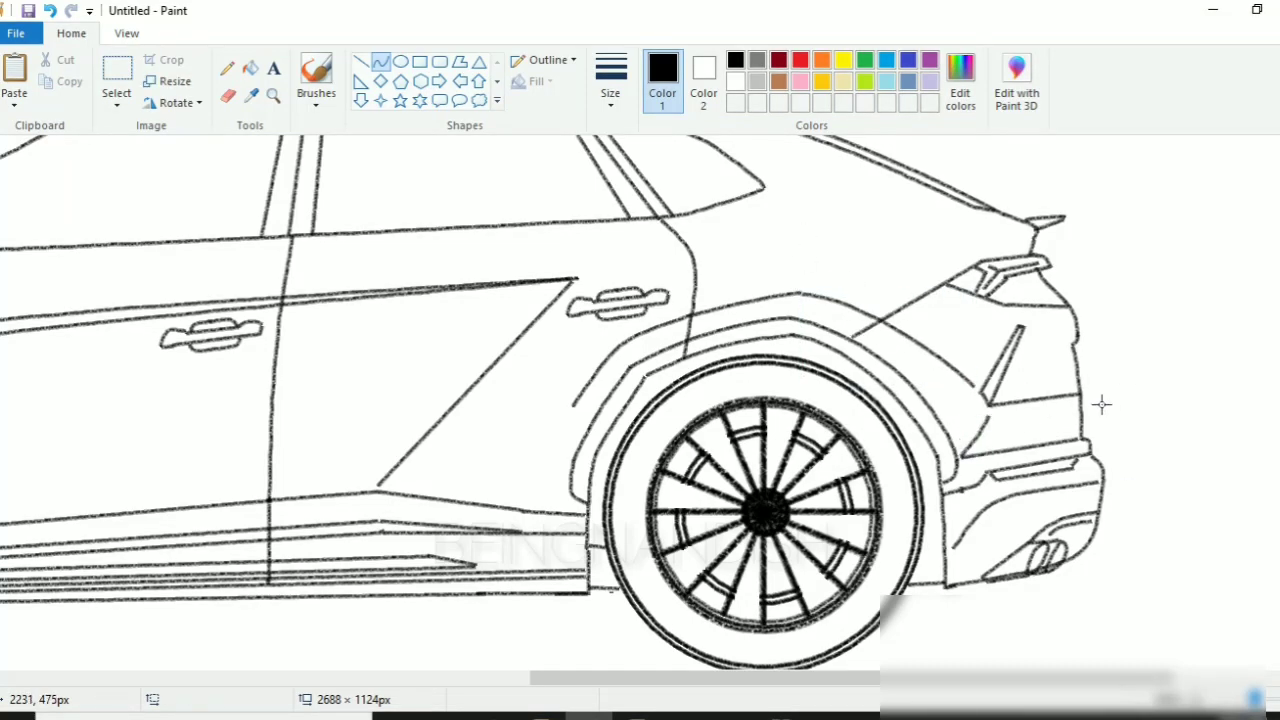
Draw a line across the rear panel beneath the slanted vent and add detail lines under the tail light
{"action": "left_click", "coordinate": [361, 61]}
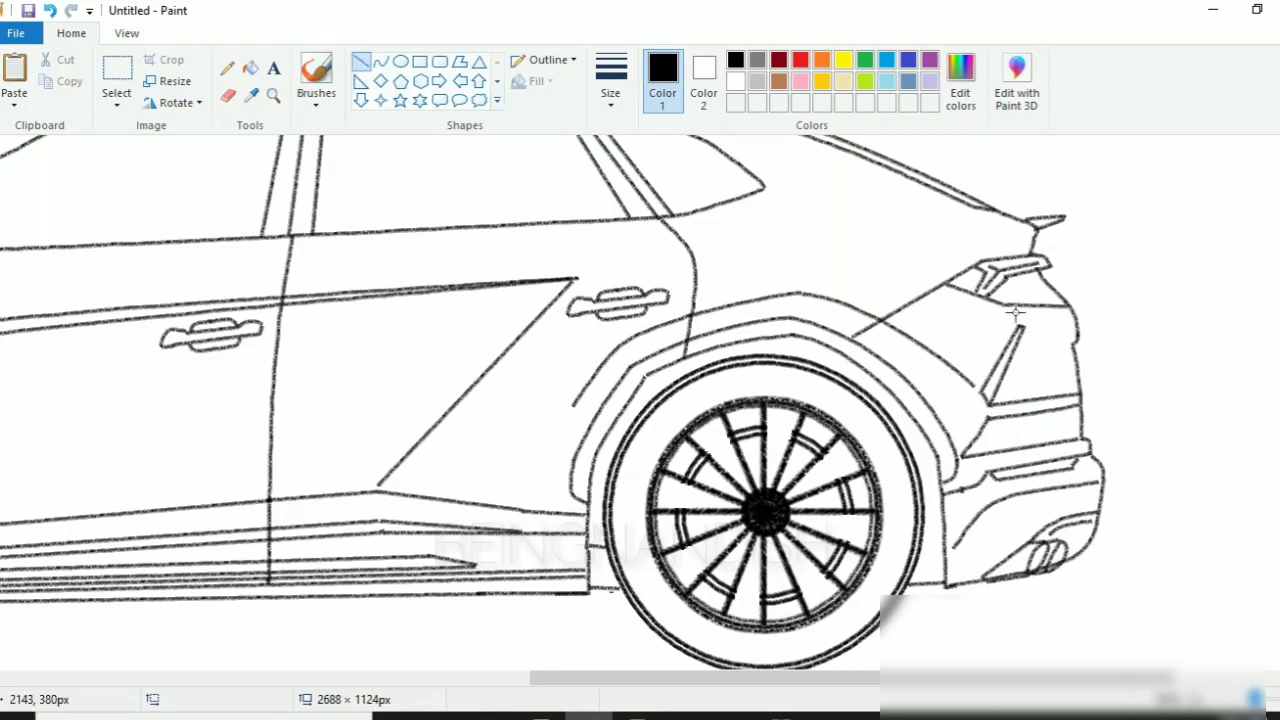
{"action": "left_click_drag", "start_coordinate": [996, 299], "coordinate": [1049, 267]}
Draw a small pointed spoiler at the roof's rear edge, above the front end of the rear window strip
{"action": "scroll", "coordinate": [936, 374], "scroll_direction": "up", "scroll_amount": 4}
{"action": "left_click", "coordinate": [381, 61]}
{"action": "left_click", "coordinate": [783, 297]}
{"action": "mouse_move", "coordinate": [708, 290]}
{"action": "left_mouse_down"}
{"action": "mouse_move", "coordinate": [750, 307]}
{"action": "mouse_move", "coordinate": [697, 290]}
{"action": "left_mouse_up"}
{"action": "left_click", "coordinate": [785, 297]}
{"action": "left_click", "coordinate": [361, 61]}
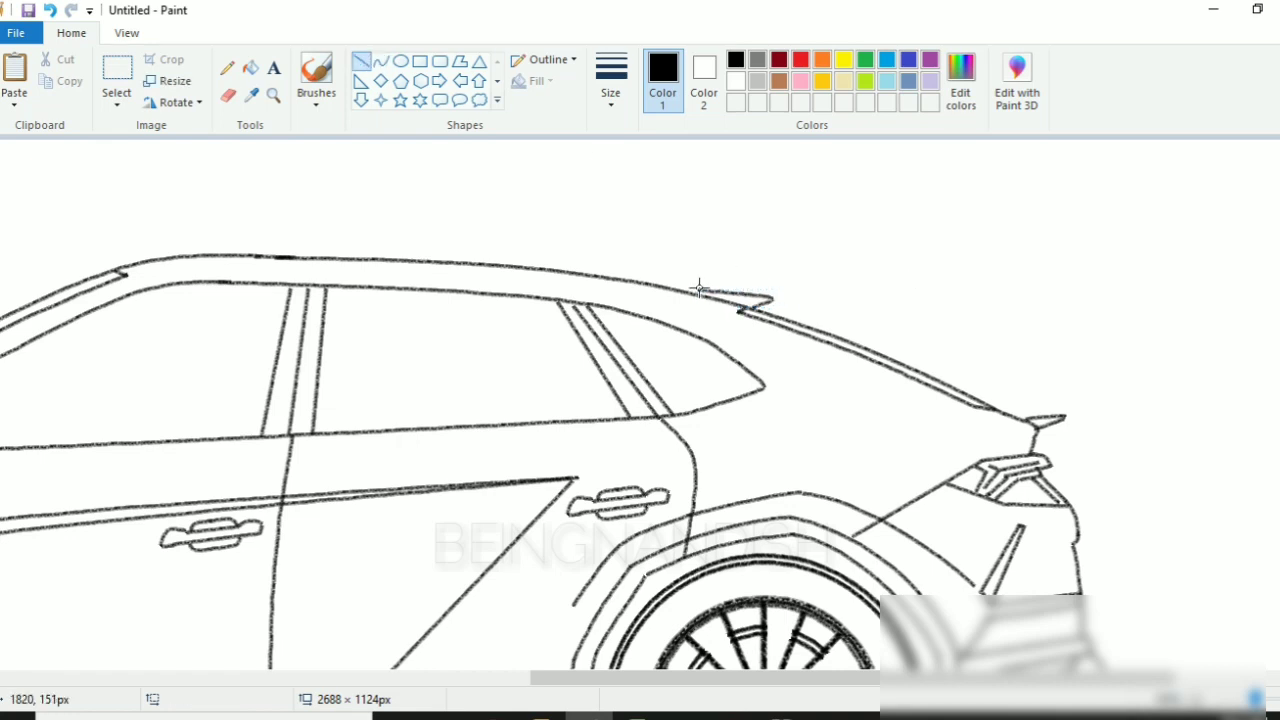
Draw a small shark-fin antenna on the roof just ahead of the roof spoiler
{"action": "left_click", "coordinate": [381, 61]}
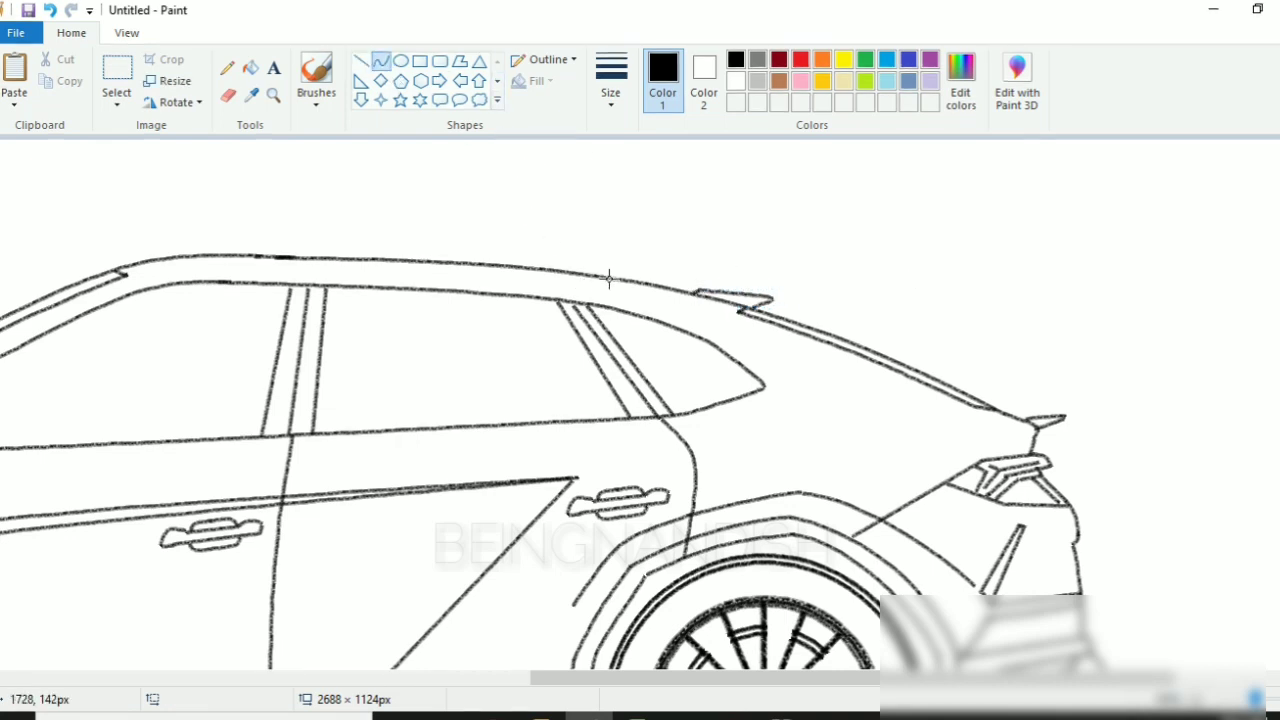
{"action": "left_click", "coordinate": [619, 270]}
{"action": "left_click_drag", "start_coordinate": [609, 278], "coordinate": [656, 261]}
{"action": "left_click", "coordinate": [619, 270]}
{"action": "left_click", "coordinate": [640, 259]}
{"action": "left_click", "coordinate": [641, 261]}
{"action": "left_click", "coordinate": [641, 260]}
{"action": "left_click", "coordinate": [369, 62]}
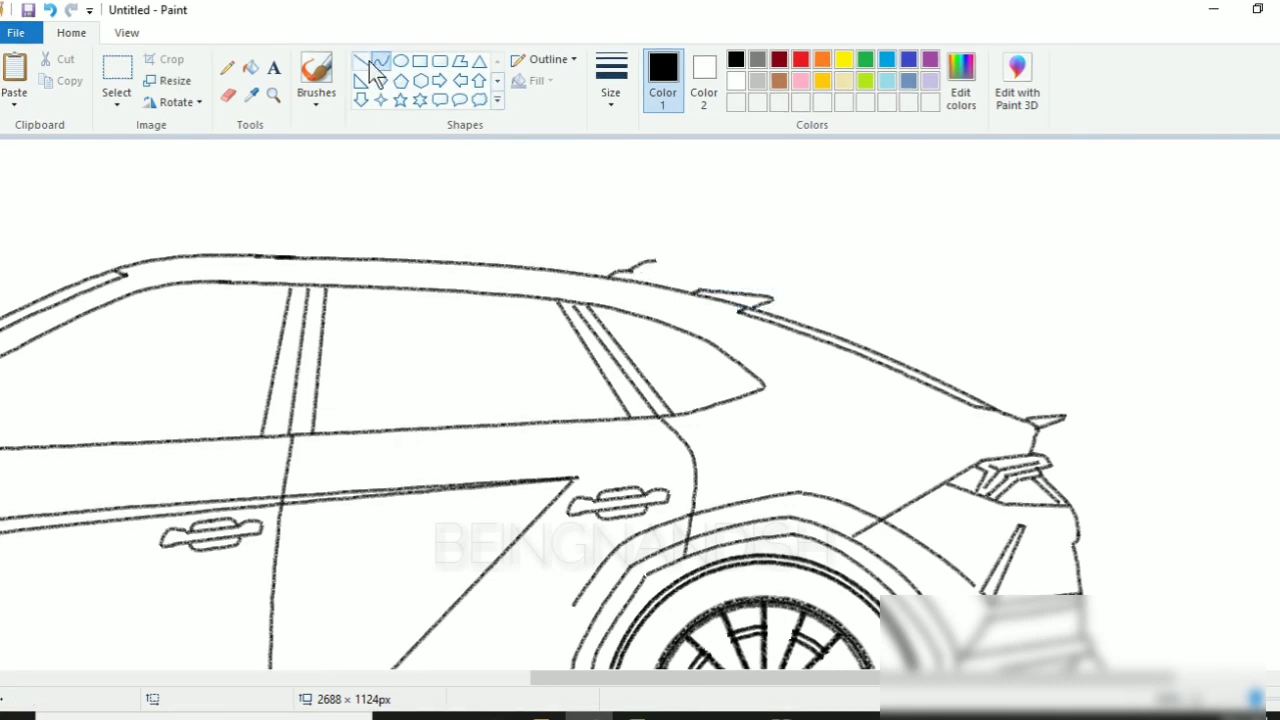
{"action": "left_click", "coordinate": [362, 62]}
Erase the leftover roof outline beneath the roof spoiler
{"action": "left_click", "coordinate": [228, 94]}
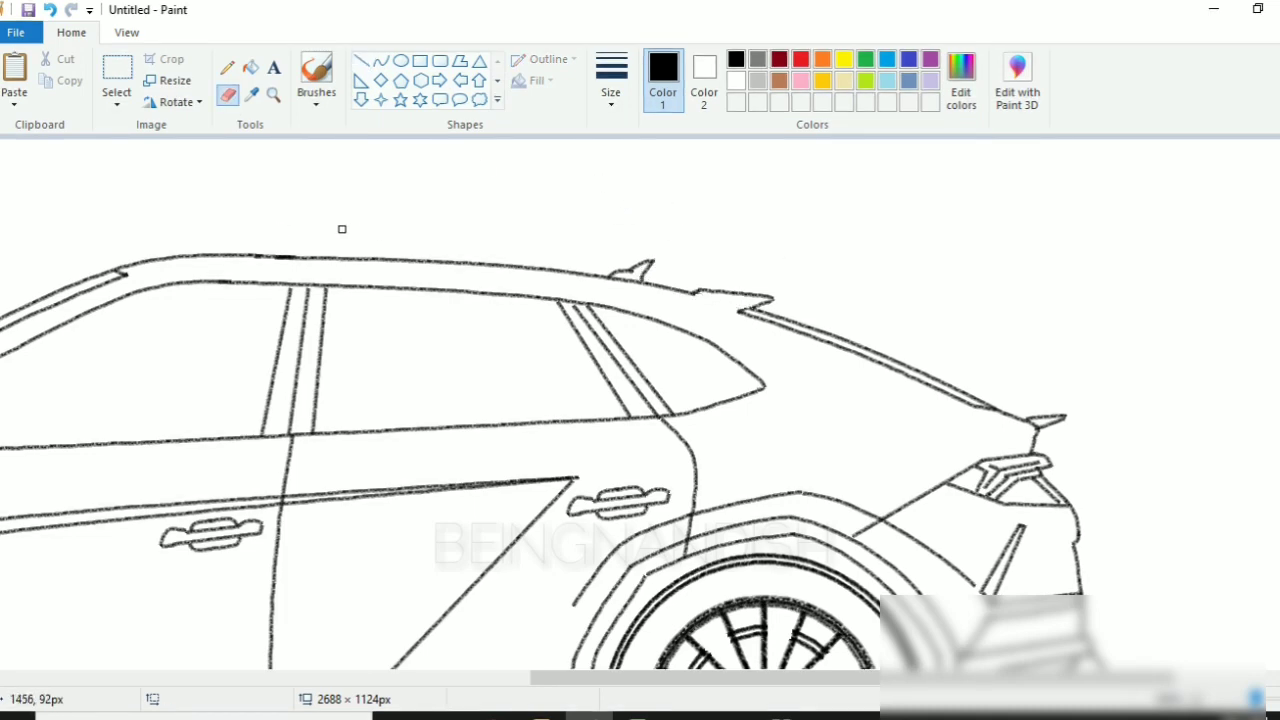
{"action": "scroll", "coordinate": [342, 229], "scroll_direction": "down", "scroll_amount": 3}
Fill the ground line under the front wheel with white to remove it from the drawing
{"action": "left_click", "coordinate": [126, 33]}
{"action": "left_click", "coordinate": [58, 93]}
{"action": "left_click", "coordinate": [736, 81]}
{"action": "left_click", "coordinate": [250, 67]}
{"action": "left_click", "coordinate": [455, 510]}
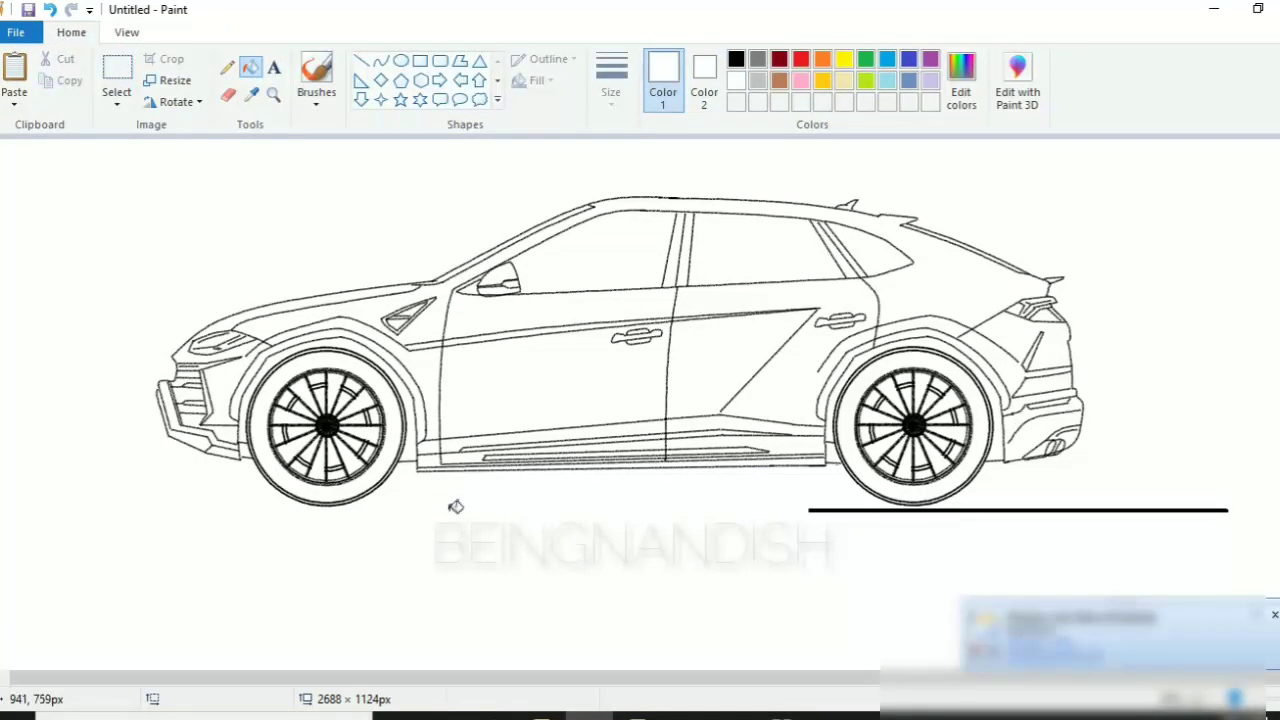